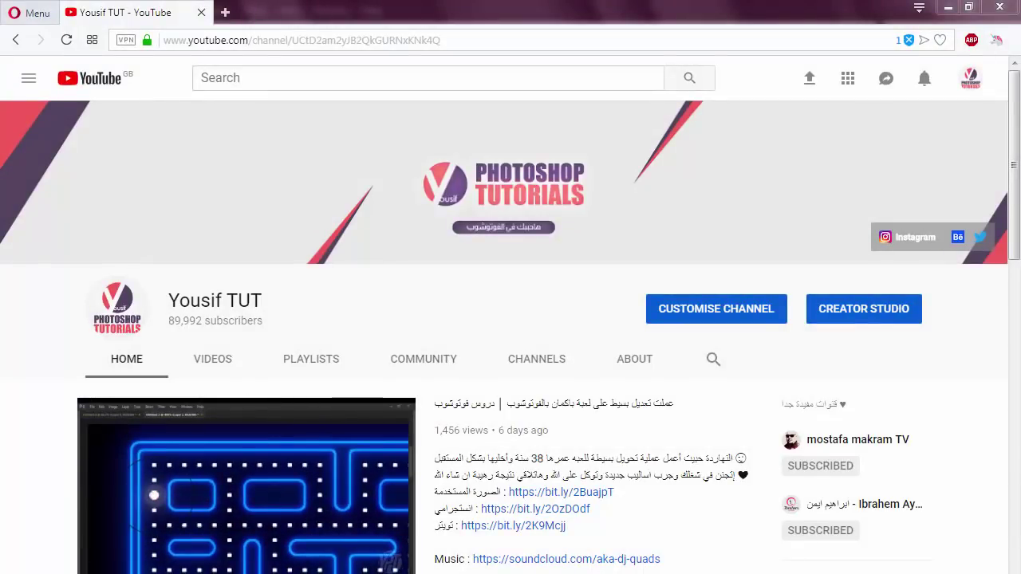
Open the channel's beginners' Photoshop playlist from PLAYLISTS and start its first video.
{"action": "left_click", "coordinate": [313, 363]}
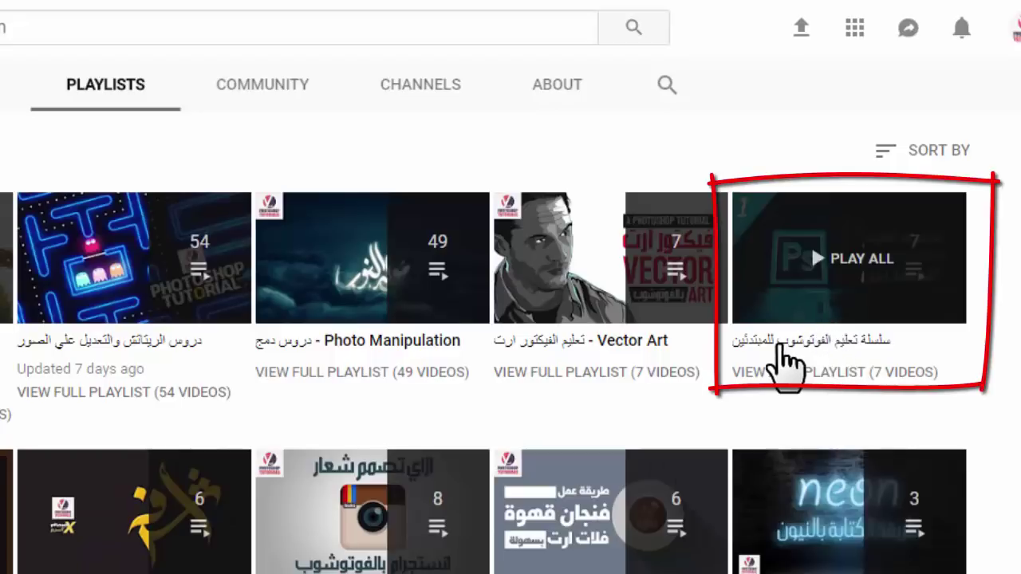
{"action": "left_click", "coordinate": [816, 345]}
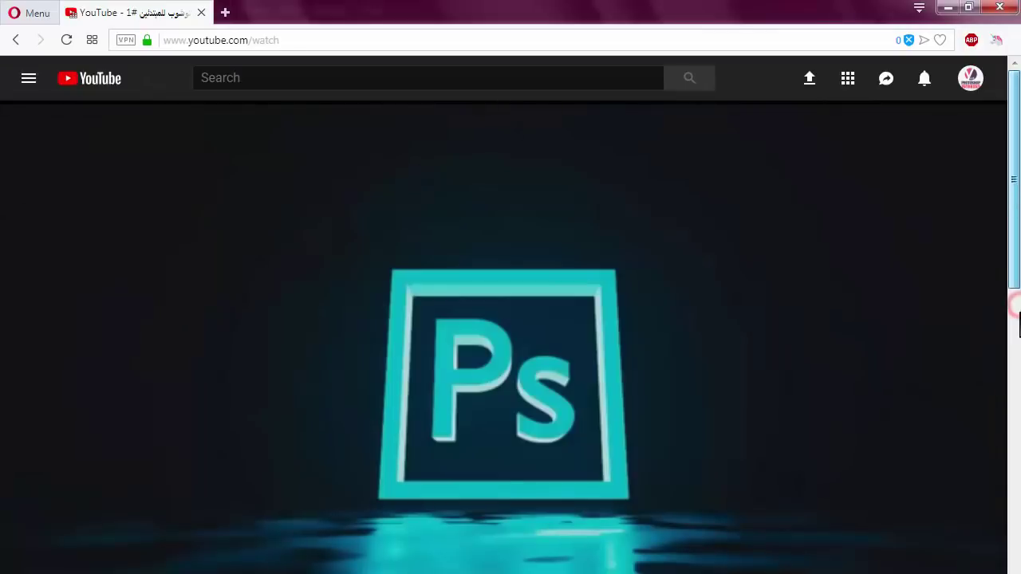
{"action": "left_click_drag", "start_coordinate": [1018, 315], "coordinate": [1012, 430]}
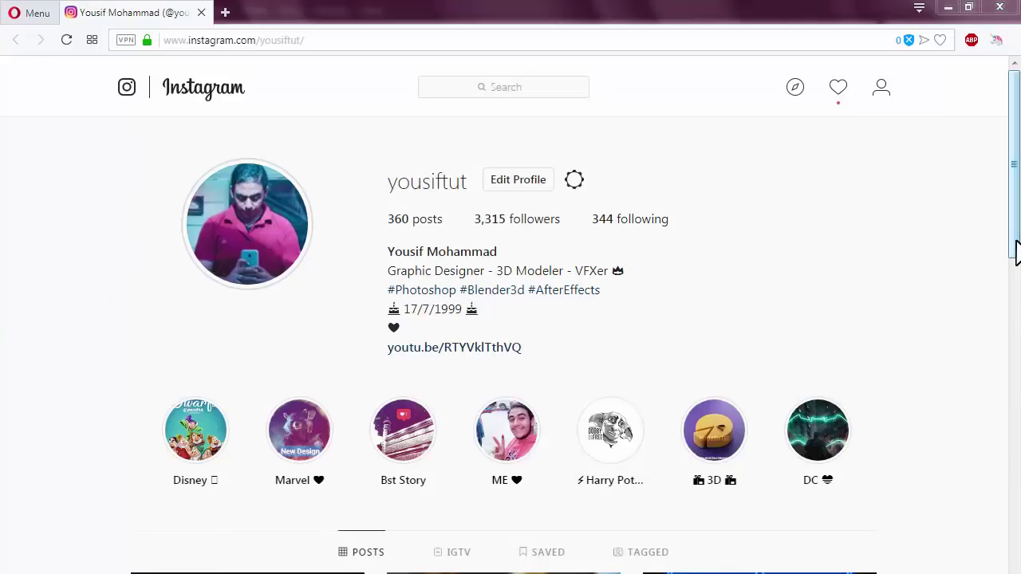
{"action": "left_click_drag", "start_coordinate": [1015, 248], "coordinate": [1018, 558]}
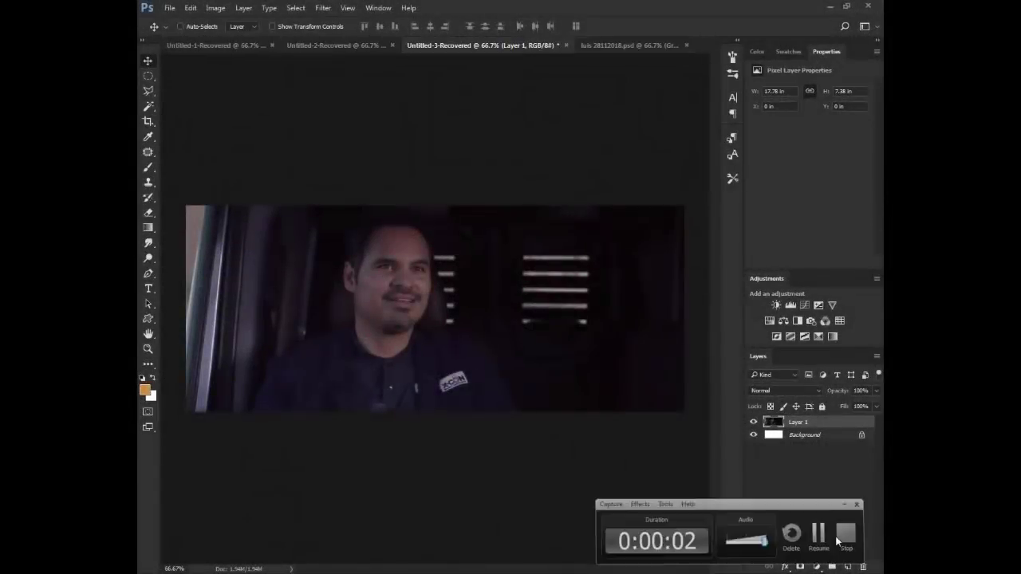
Create a new blank document 1080 pixels wide.
{"action": "left_click", "coordinate": [169, 7]}
{"action": "left_click", "coordinate": [182, 20]}
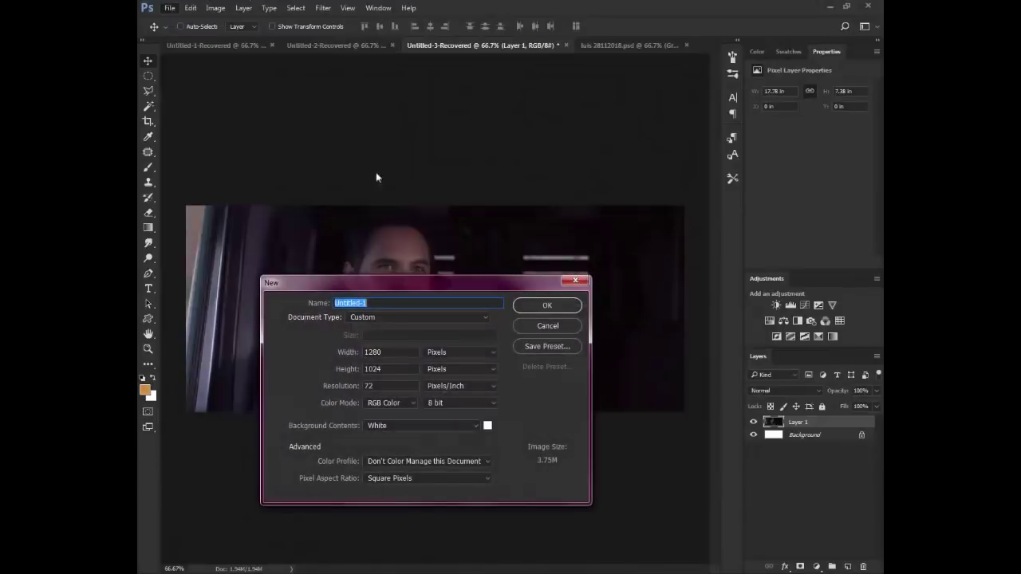
{"action": "key", "text": "Tab"}
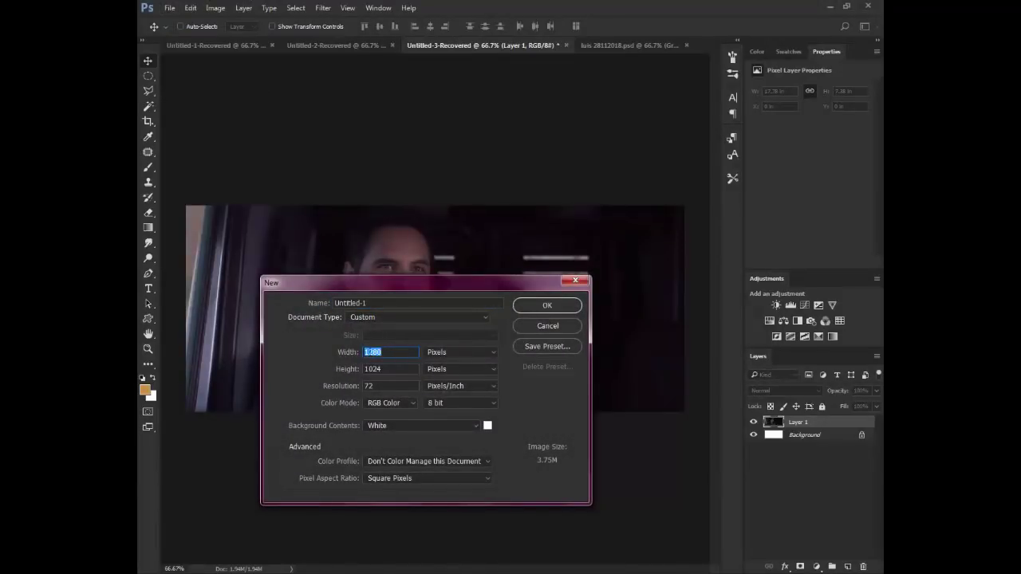
{"action": "type", "text": "1080"}
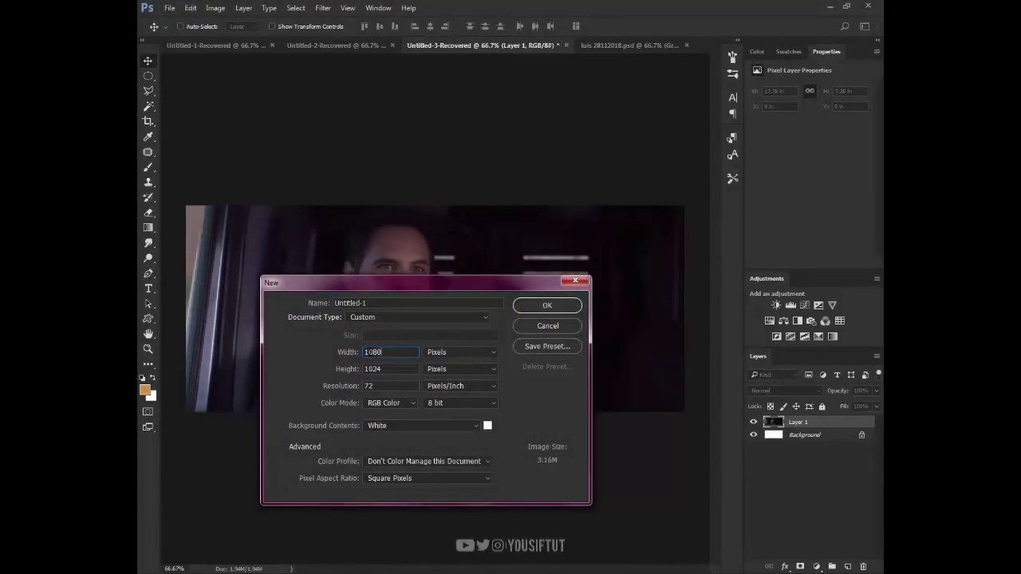
{"action": "key", "text": "Tab"}
{"action": "type", "text": "5"}
{"action": "key", "text": "Return"}
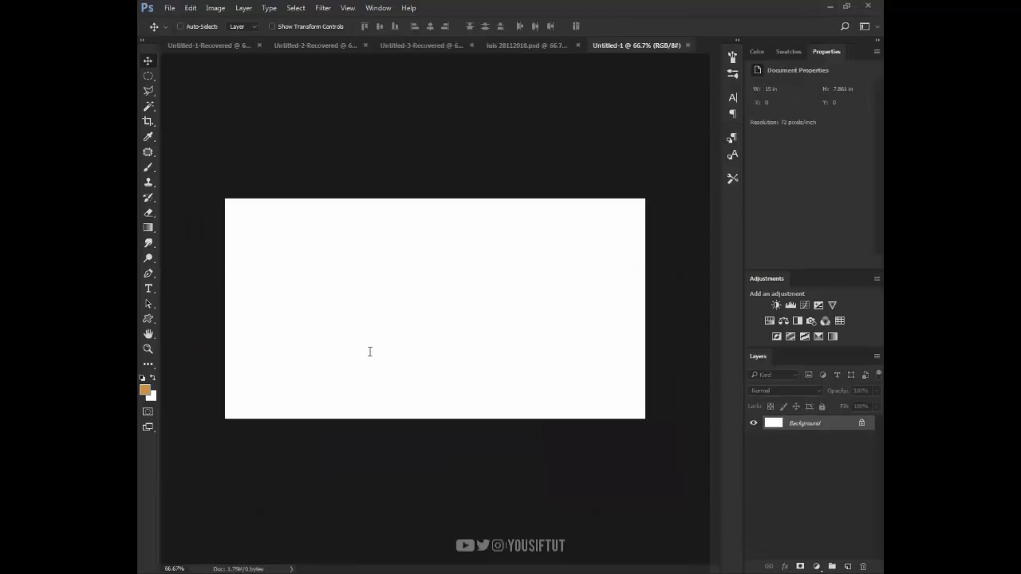
Copy the movie still into the new document and close the original without saving.
{"action": "left_click", "coordinate": [527, 45]}
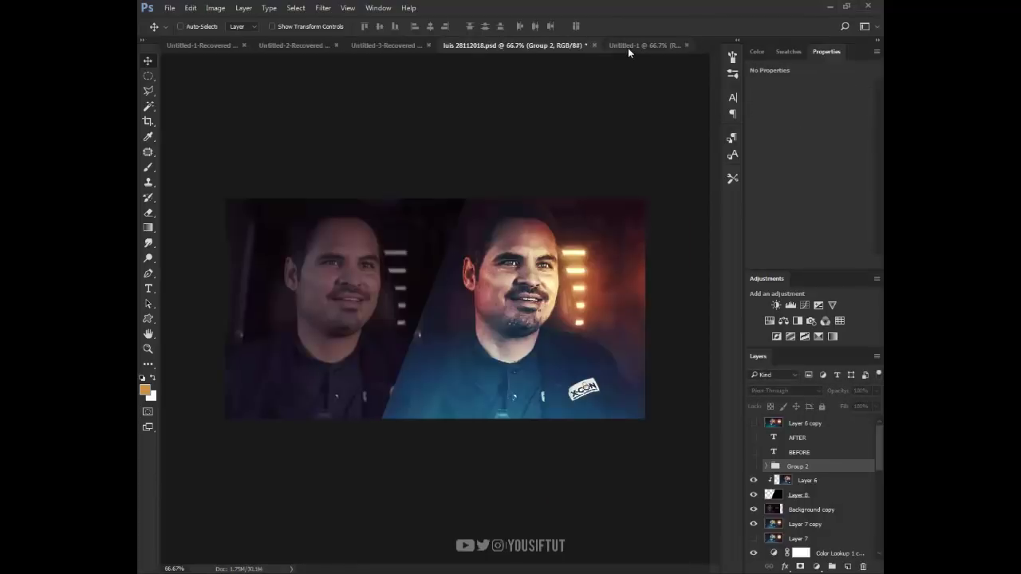
{"action": "left_click", "coordinate": [628, 45]}
{"action": "left_click_drag", "start_coordinate": [578, 45], "coordinate": [520, 47]}
{"action": "left_click_drag", "start_coordinate": [431, 45], "coordinate": [343, 98]}
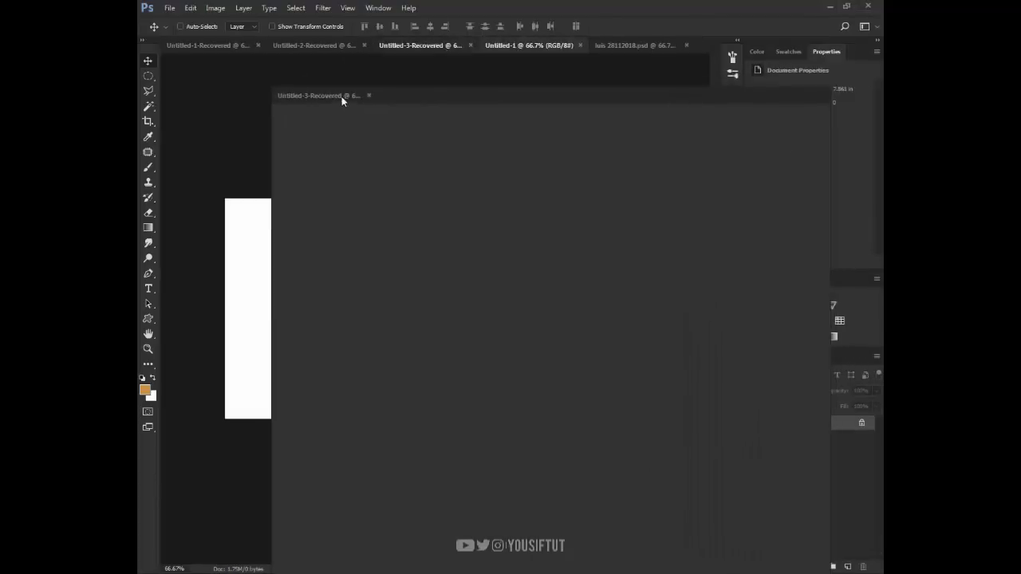
{"action": "left_click_drag", "start_coordinate": [466, 242], "coordinate": [692, 174]}
{"action": "left_click", "coordinate": [616, 227]}
{"action": "key", "text": "ctrl+w"}
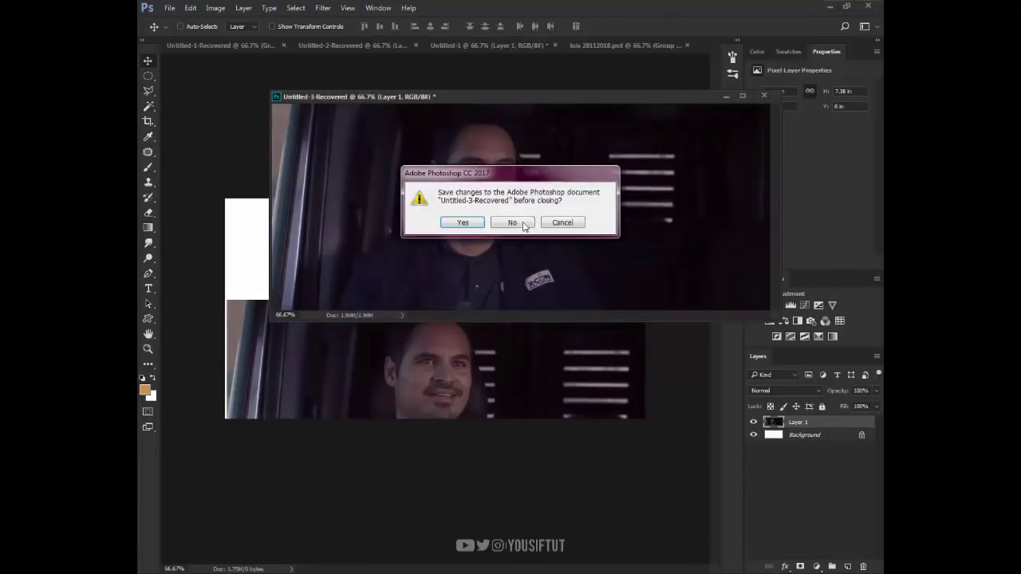
{"action": "left_click", "coordinate": [512, 223]}
Centre the photo on the canvas and enlarge it to cover the white borders.
{"action": "key", "text": "ctrl+a"}
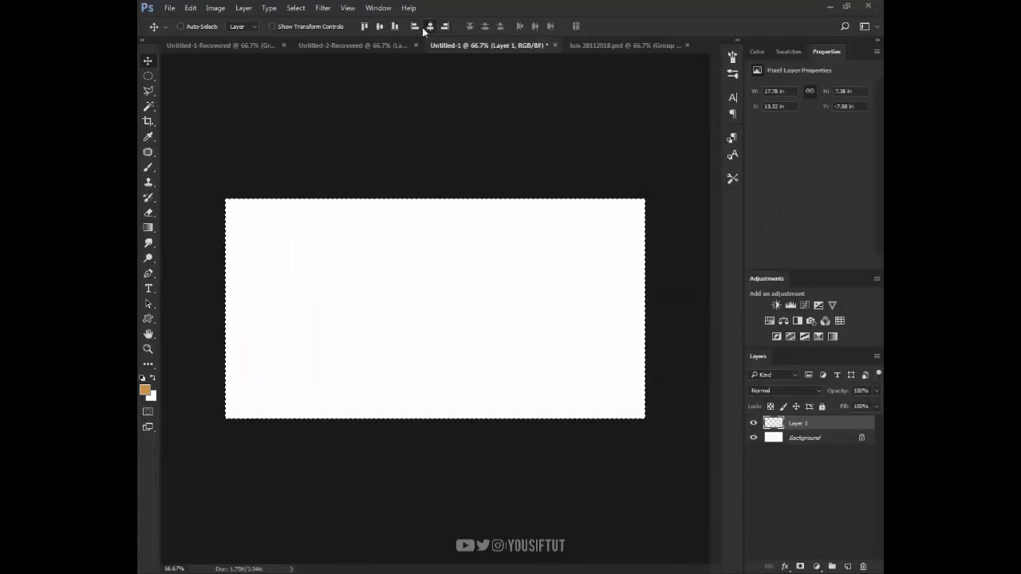
{"action": "left_click", "coordinate": [380, 26]}
{"action": "key", "text": "ctrl+d"}
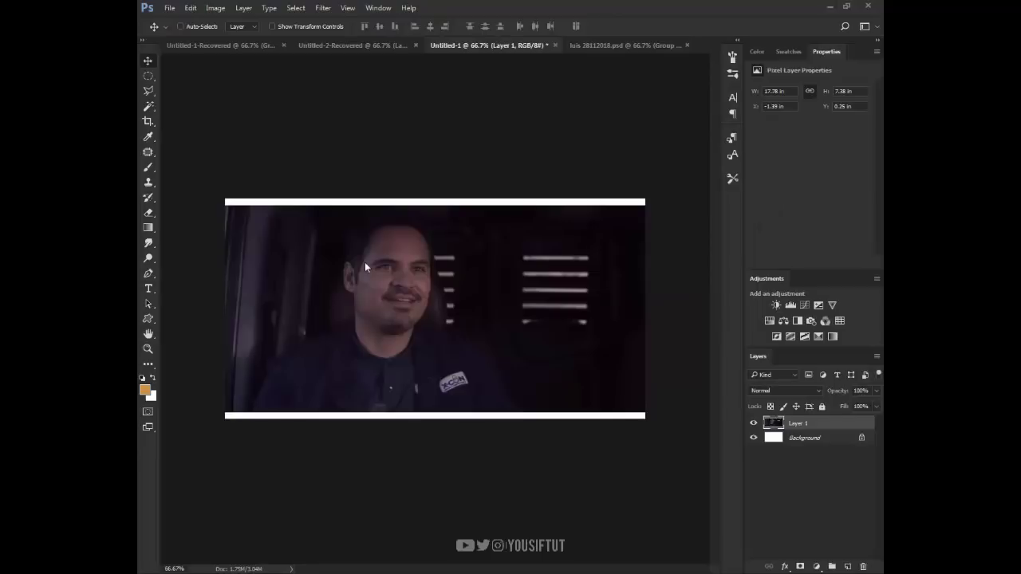
{"action": "key", "text": "ctrl+t"}
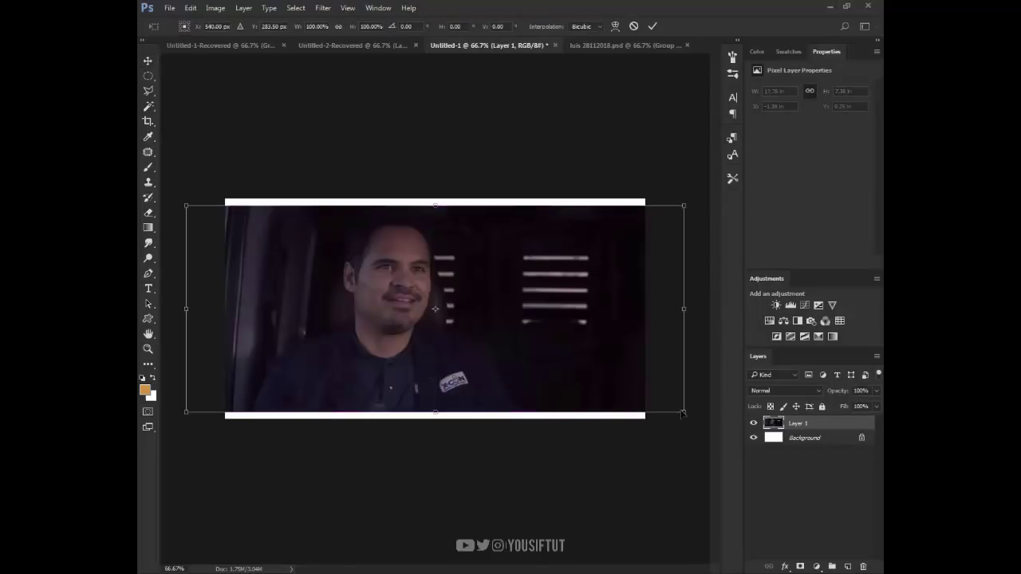
{"action": "left_click_drag", "start_coordinate": [682, 413], "coordinate": [702, 422]}
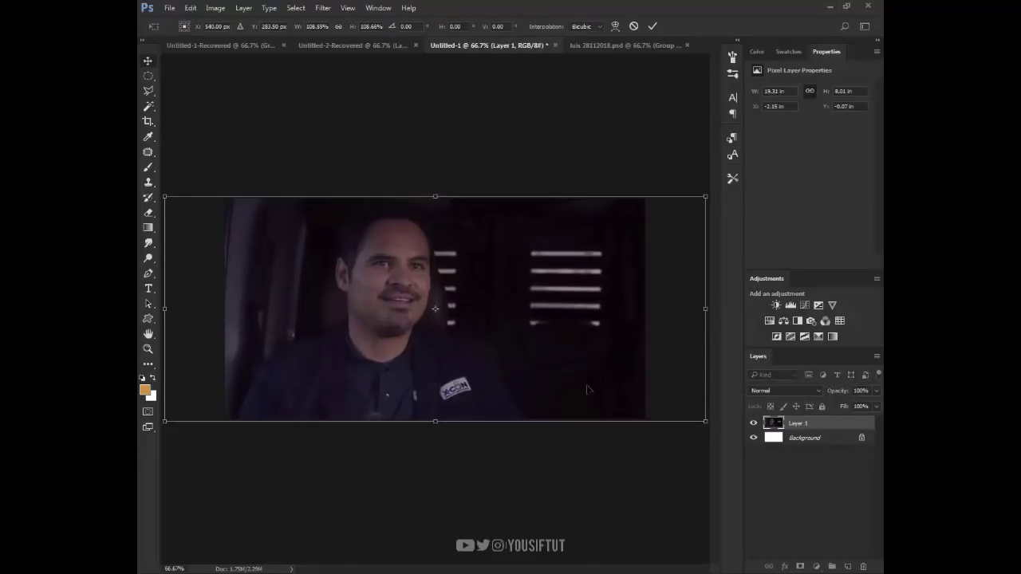
{"action": "key", "text": "Return"}
View the image at 100% and duplicate the Background layer.
{"action": "key", "text": "z"}
{"action": "key", "text": "ctrl+1"}
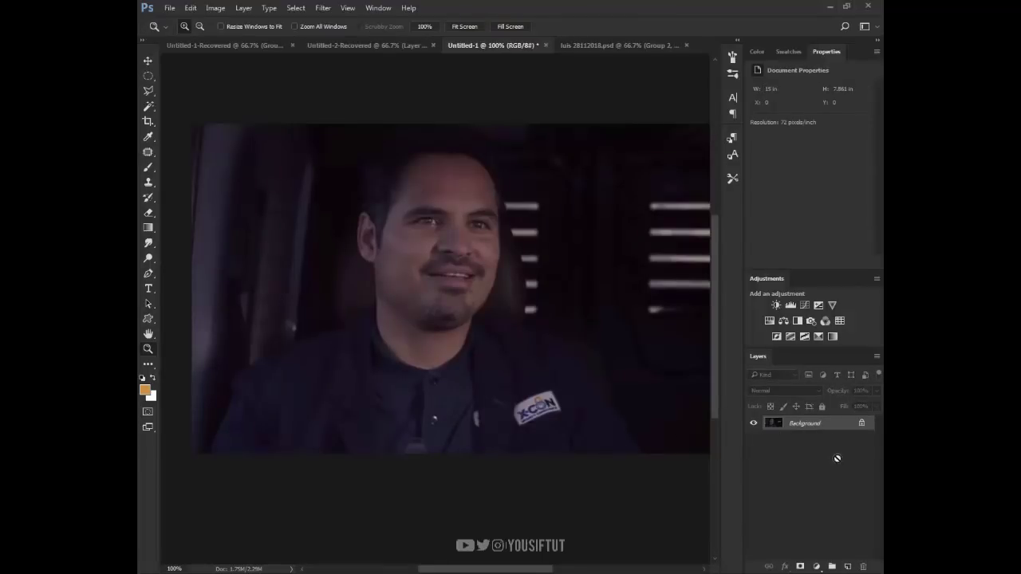
{"action": "left_click_drag", "start_coordinate": [837, 458], "coordinate": [847, 566]}
{"action": "left_click", "coordinate": [322, 7]}
In Camera Raw set Clarity +37, Highlights +37, Shadows +27, Whites +18 and Blacks +46.
{"action": "left_click", "coordinate": [377, 83]}
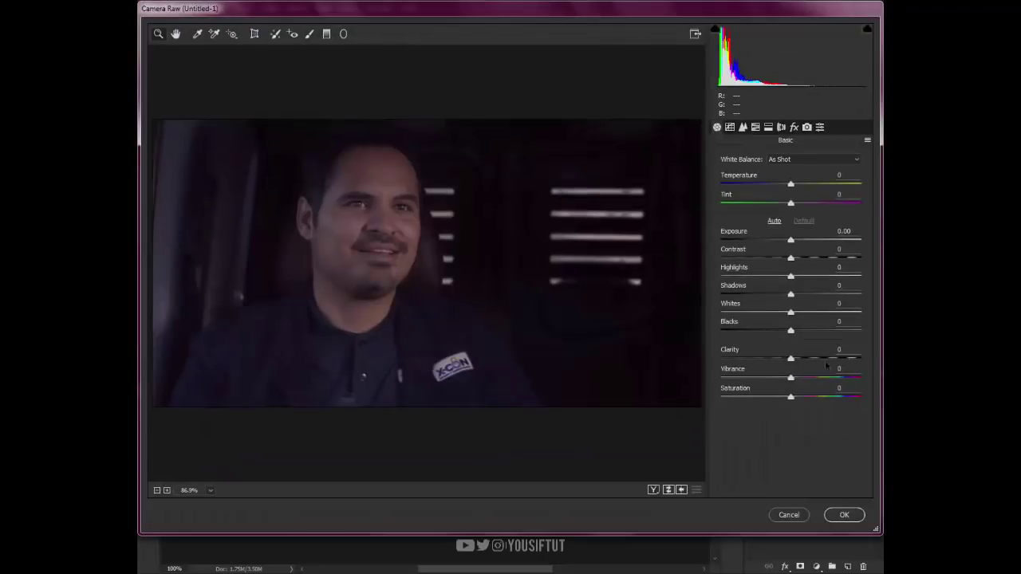
{"action": "left_click", "coordinate": [816, 358]}
{"action": "left_click_drag", "start_coordinate": [790, 275], "coordinate": [768, 272]}
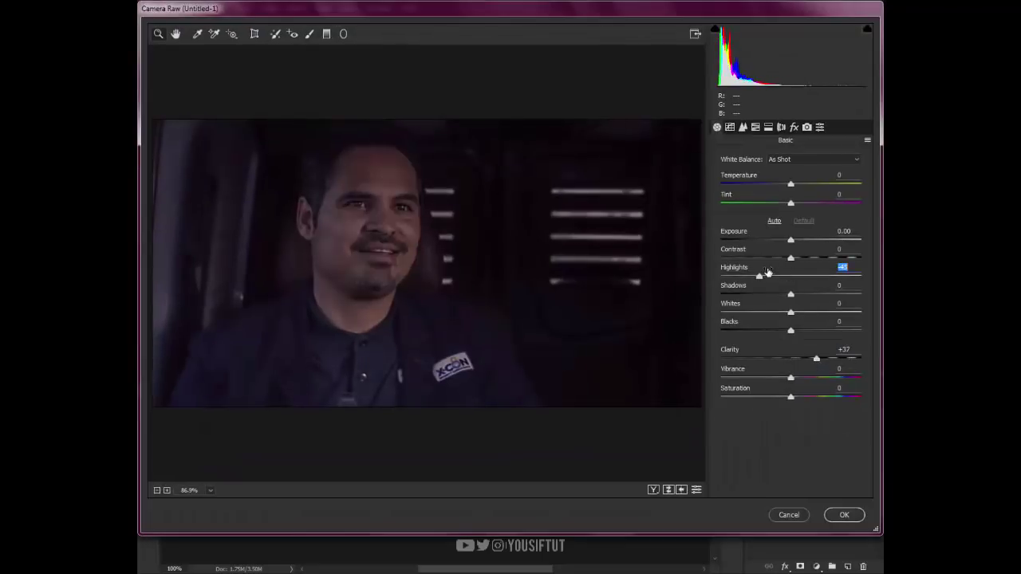
{"action": "left_click", "coordinate": [816, 275]}
{"action": "left_click", "coordinate": [817, 294]}
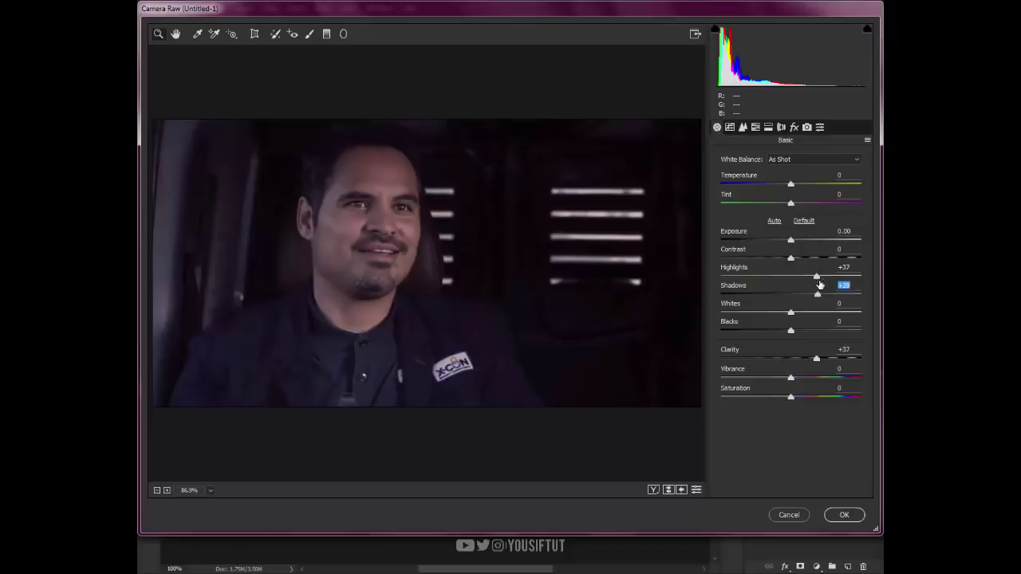
{"action": "left_click_drag", "start_coordinate": [817, 294], "coordinate": [809, 293]}
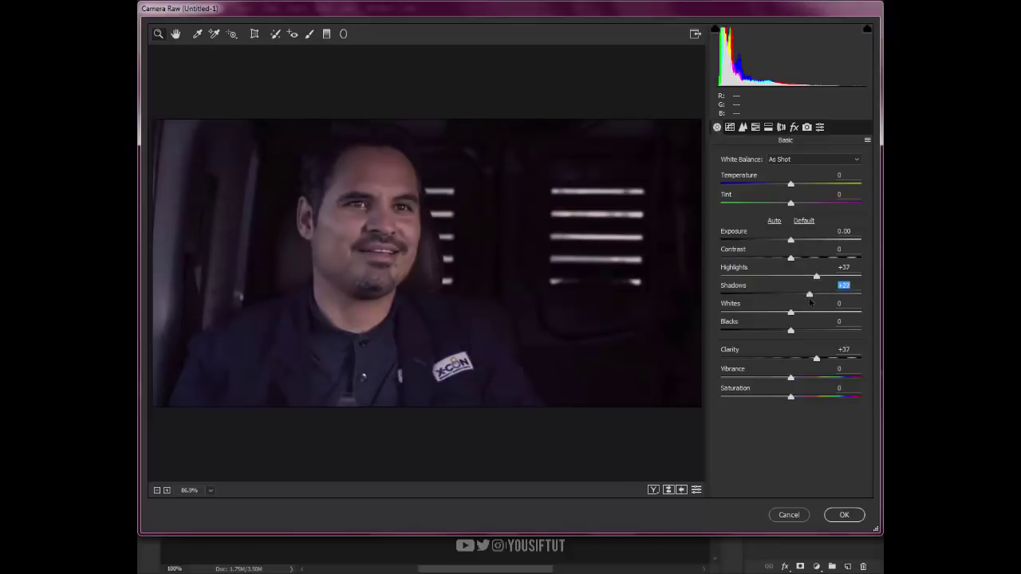
{"action": "left_click", "coordinate": [808, 312]}
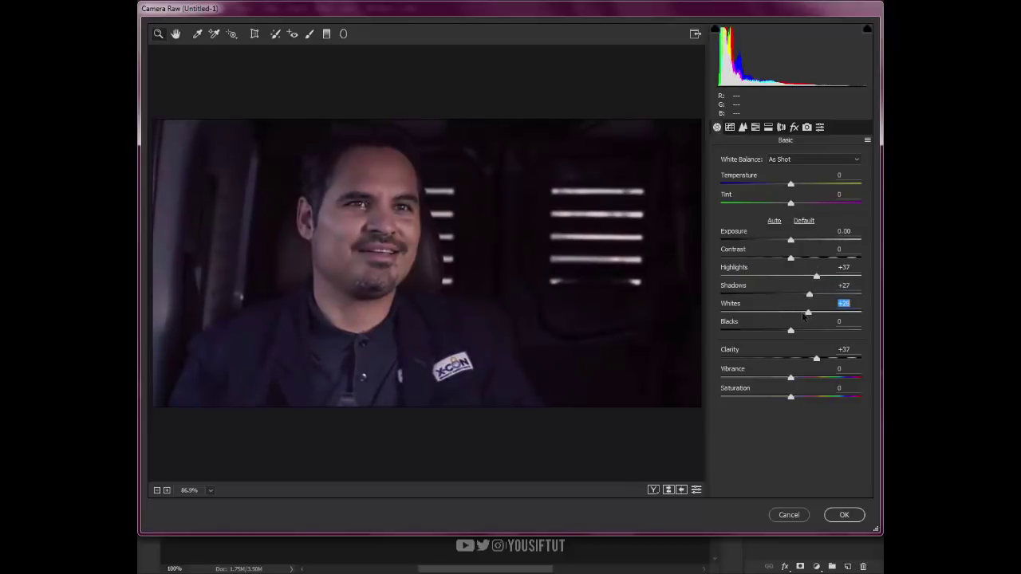
{"action": "left_click_drag", "start_coordinate": [803, 313], "coordinate": [825, 327]}
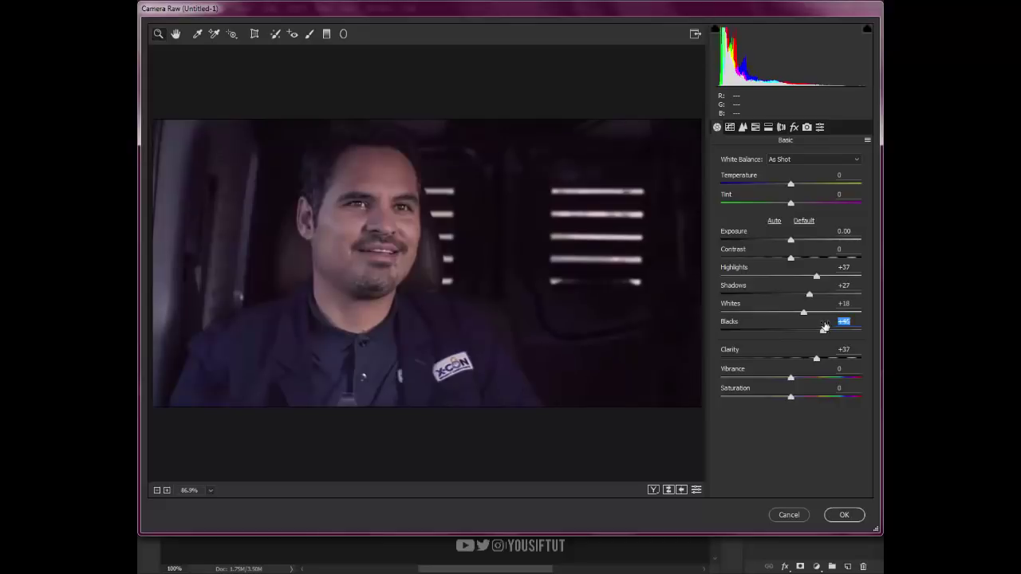
Add shadow, midtone and upper tone curve points and raise the curve's black point.
{"action": "left_click", "coordinate": [729, 127]}
{"action": "left_click", "coordinate": [755, 324]}
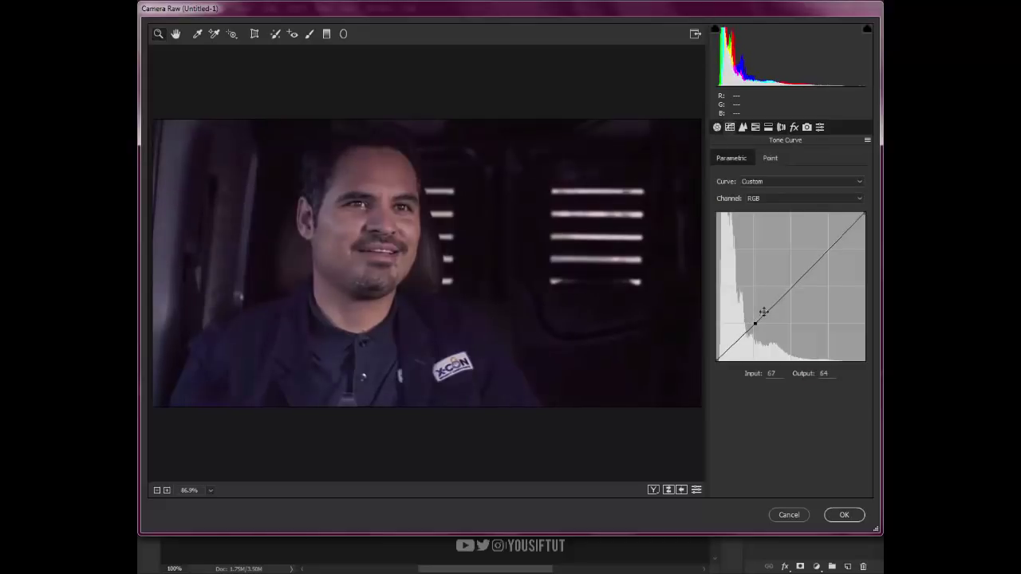
{"action": "left_click", "coordinate": [796, 281]}
{"action": "left_click", "coordinate": [828, 247]}
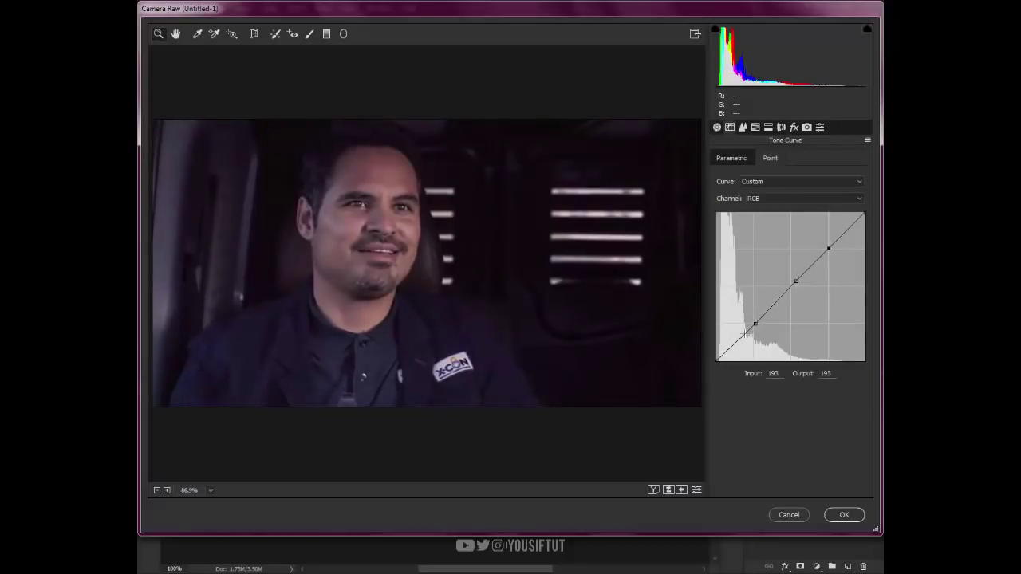
{"action": "left_click_drag", "start_coordinate": [718, 360], "coordinate": [753, 327]}
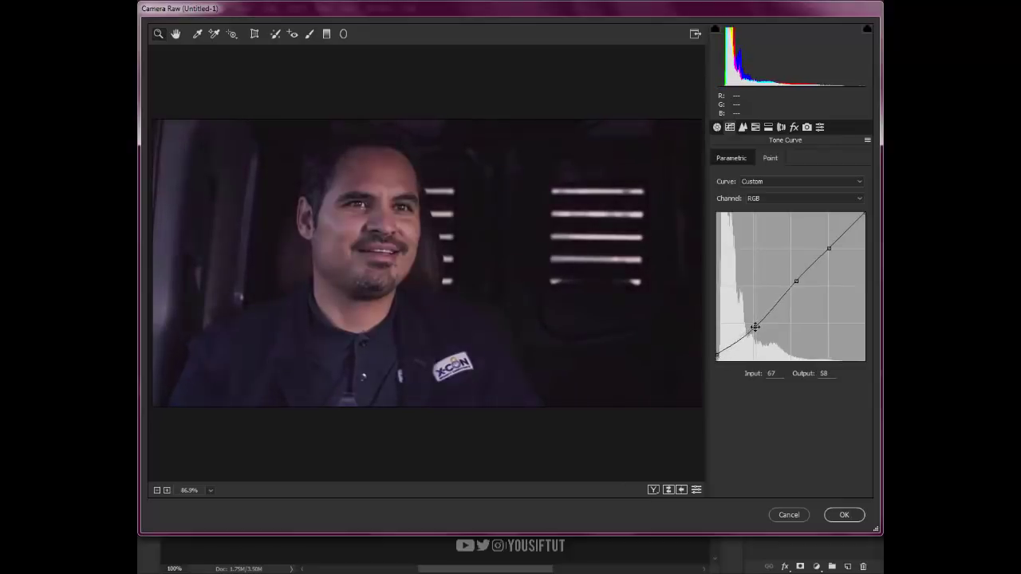
Increase sharpening amount, set masking to 58 and add luminance noise reduction.
{"action": "left_click", "coordinate": [742, 127]}
{"action": "key", "text": "ctrl+alt+0"}
{"action": "left_click", "coordinate": [744, 174]}
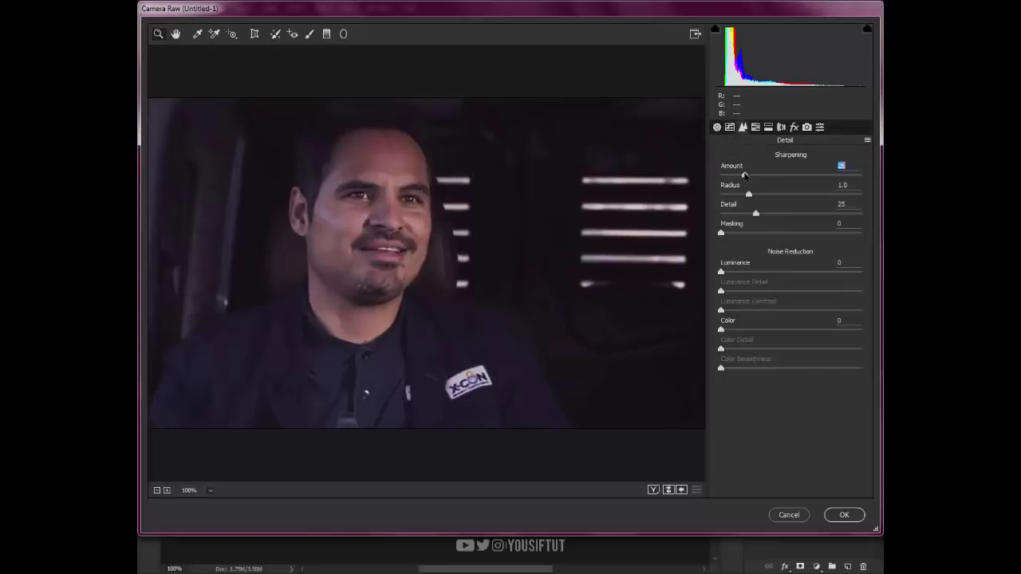
{"action": "left_click_drag", "start_coordinate": [721, 232], "coordinate": [803, 234]}
{"action": "left_click", "coordinate": [743, 272]}
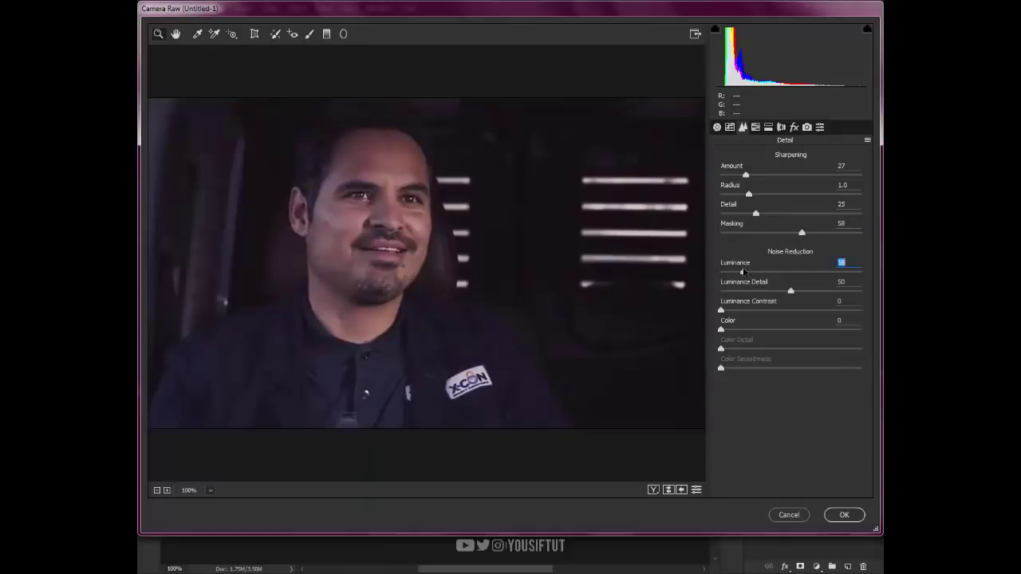
{"action": "left_click", "coordinate": [779, 174]}
Set Blue Primary Hue to -40 and Red Primary Hue to +15, then apply Camera Raw.
{"action": "left_click", "coordinate": [755, 126]}
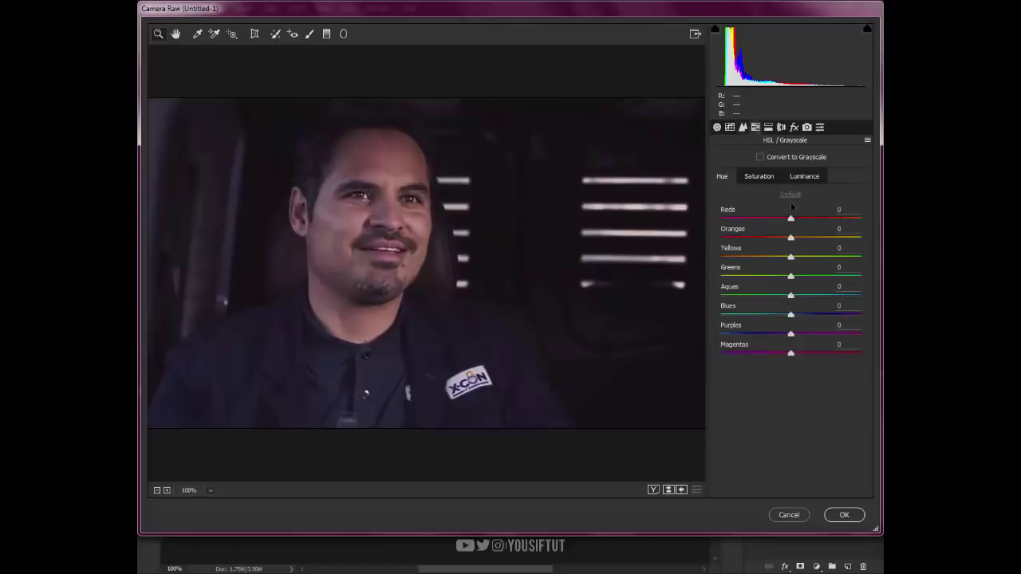
{"action": "left_click", "coordinate": [806, 127]}
{"action": "left_click_drag", "start_coordinate": [788, 343], "coordinate": [768, 341]}
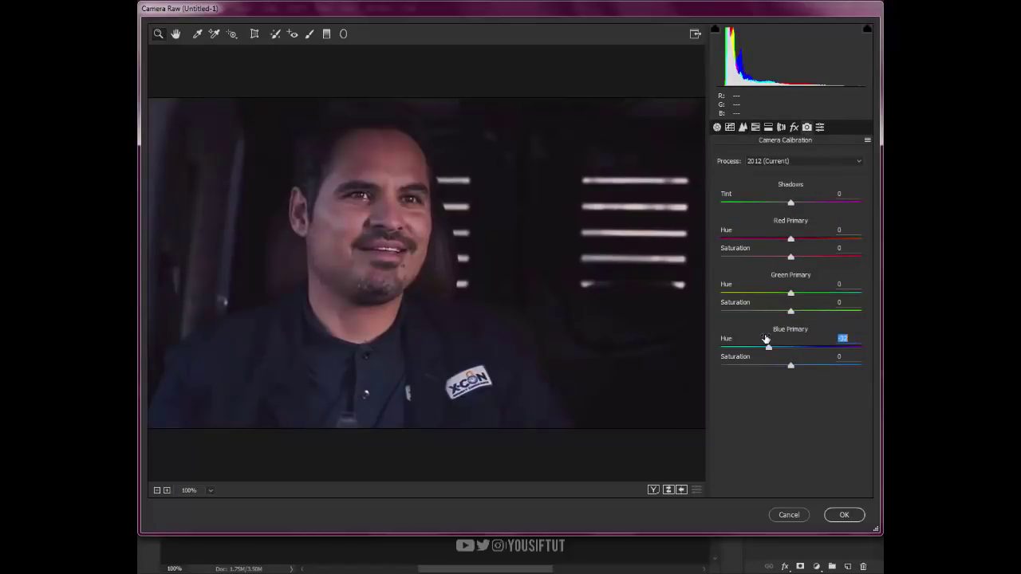
{"action": "left_click", "coordinate": [801, 239]}
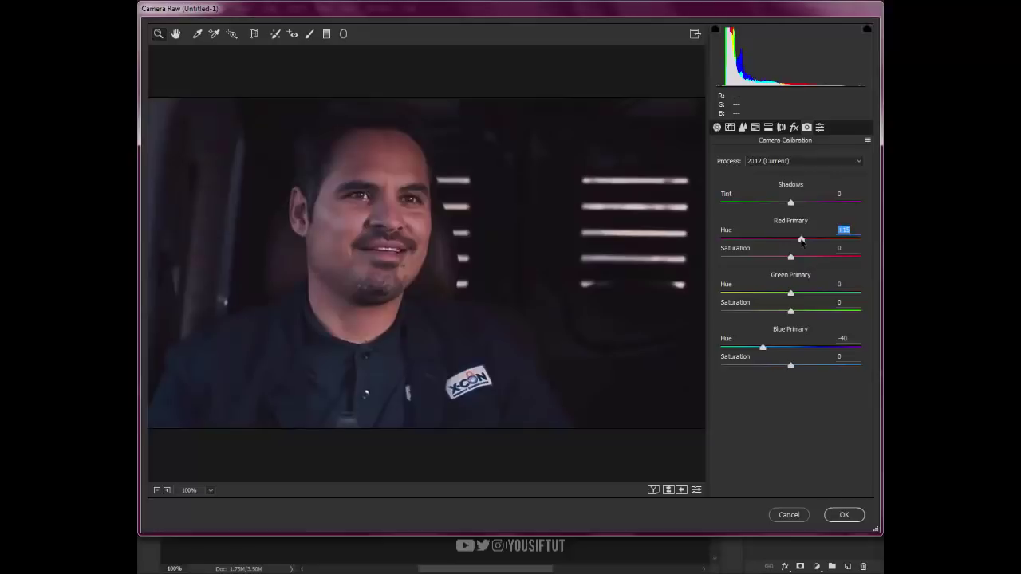
{"action": "left_click", "coordinate": [843, 515]}
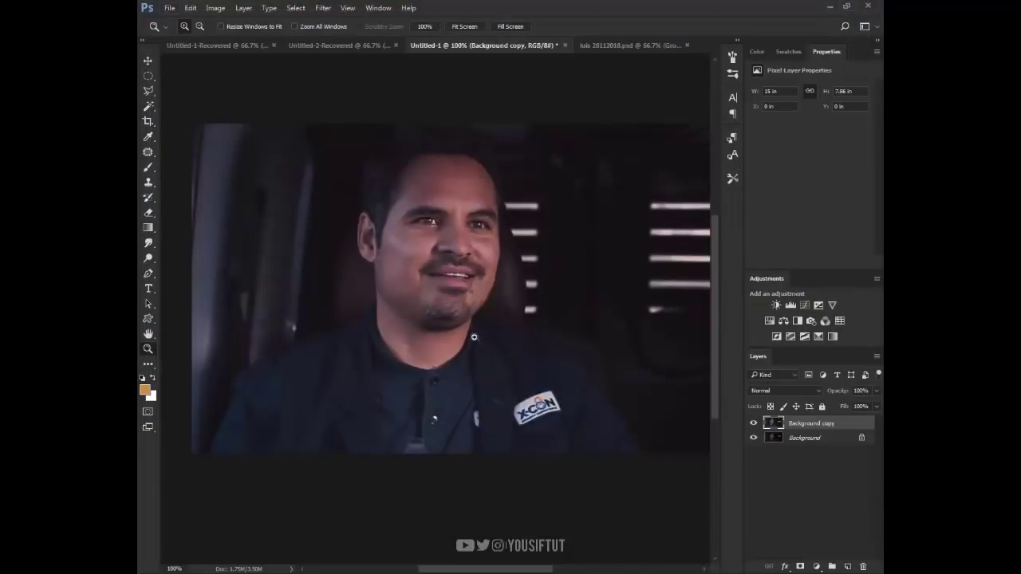
With the Pen tool, go full screen on a black pasteboard and zoom into the jacket.
{"action": "left_click", "coordinate": [146, 274]}
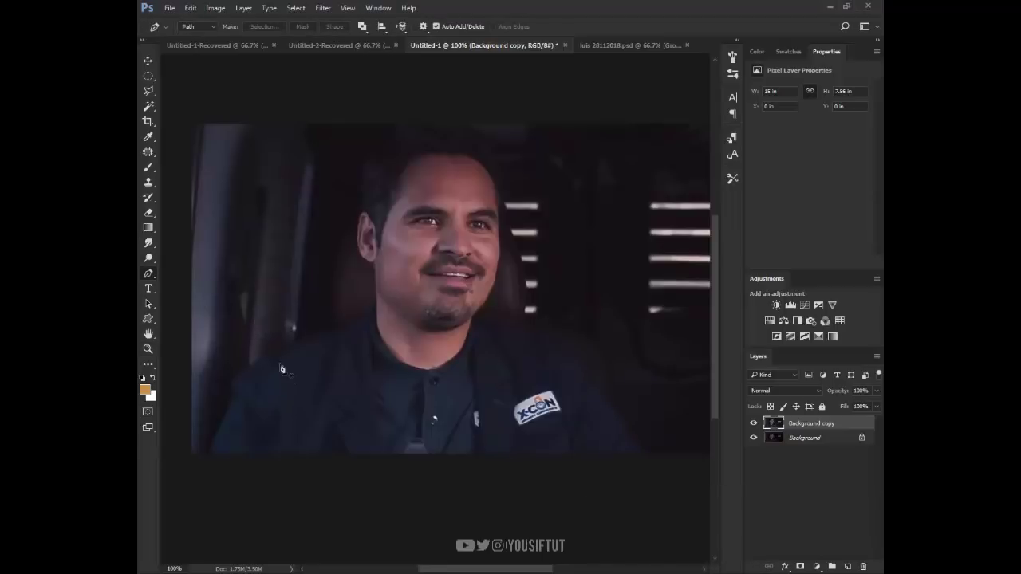
{"action": "key", "text": "Tab"}
{"action": "key", "text": "f"}
{"action": "key", "text": "f"}
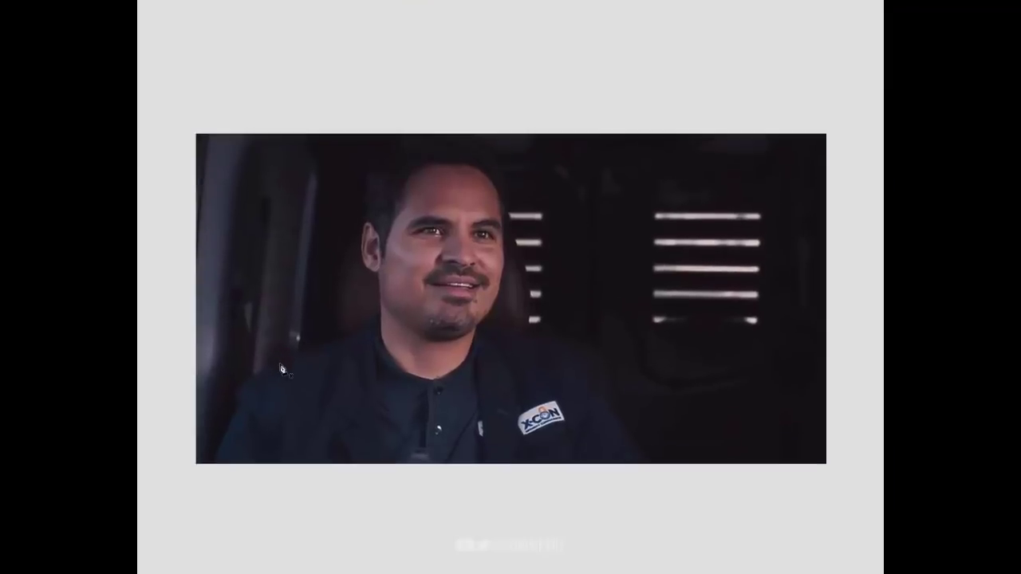
{"action": "right_click", "coordinate": [185, 363]}
{"action": "left_click", "coordinate": [209, 378]}
{"action": "key", "text": "z"}
{"action": "left_click_drag", "start_coordinate": [194, 372], "coordinate": [361, 468]}
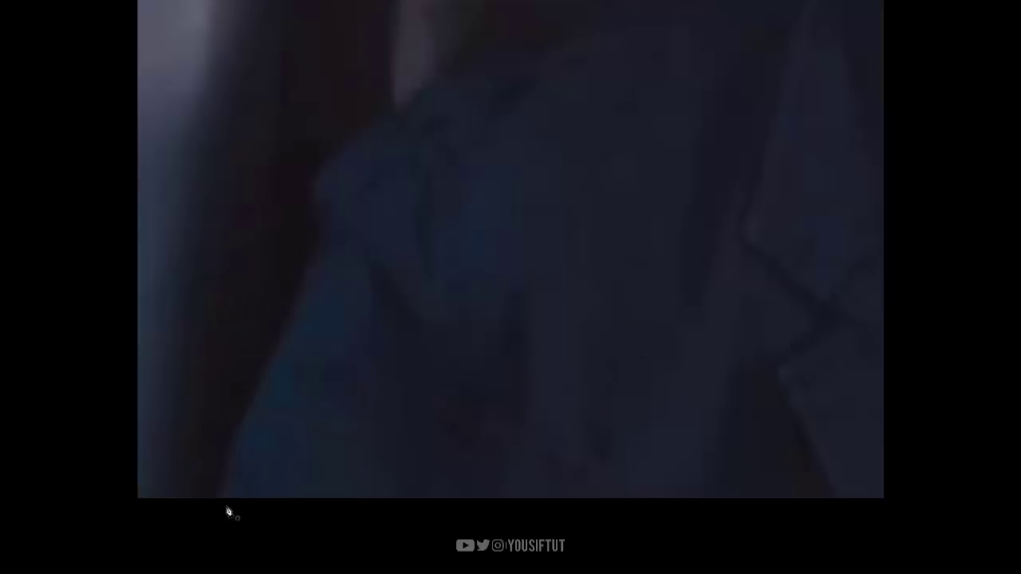
Trace curved anchors from the jacket's bottom edge up the shoulder and neck.
{"action": "left_click", "coordinate": [228, 508]}
{"action": "left_click_drag", "start_coordinate": [235, 443], "coordinate": [261, 402]}
{"action": "key", "text": "ctrl+z"}
{"action": "left_click_drag", "start_coordinate": [282, 335], "coordinate": [312, 284]}
{"action": "left_click_drag", "start_coordinate": [320, 228], "coordinate": [317, 213]}
{"action": "left_click_drag", "start_coordinate": [339, 158], "coordinate": [376, 132]}
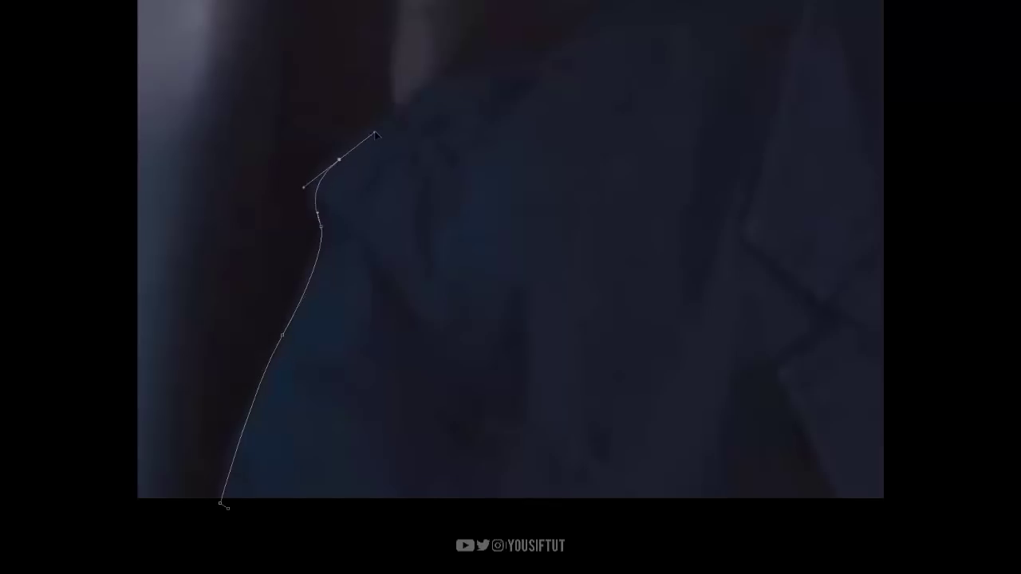
{"action": "scroll", "coordinate": [339, 158], "scroll_direction": "up", "scroll_amount": 2}
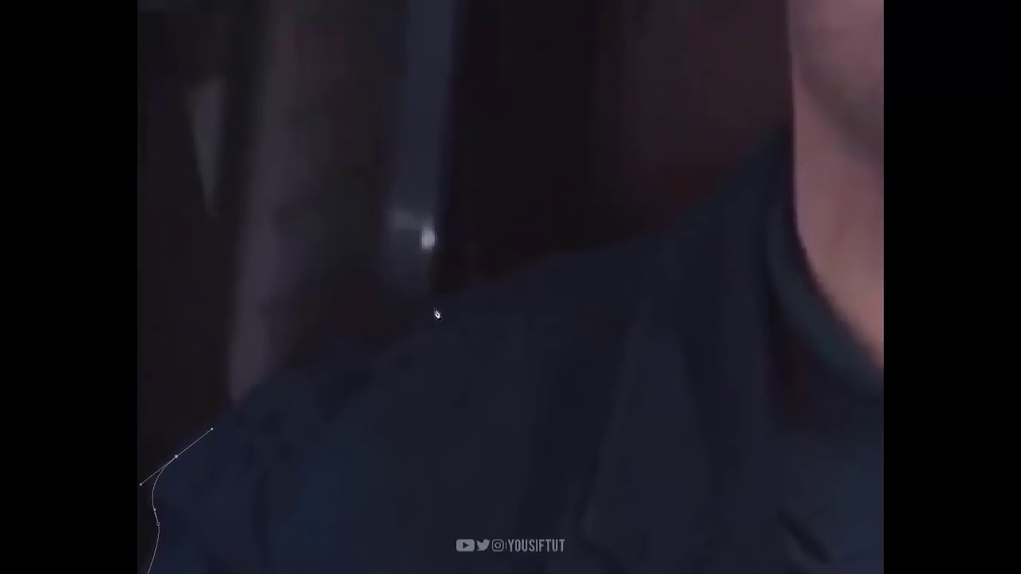
{"action": "mouse_move", "coordinate": [447, 308]}
{"action": "left_mouse_down"}
{"action": "mouse_move", "coordinate": [527, 265]}
{"action": "mouse_move", "coordinate": [616, 247]}
{"action": "mouse_move", "coordinate": [449, 417]}
{"action": "left_mouse_up"}
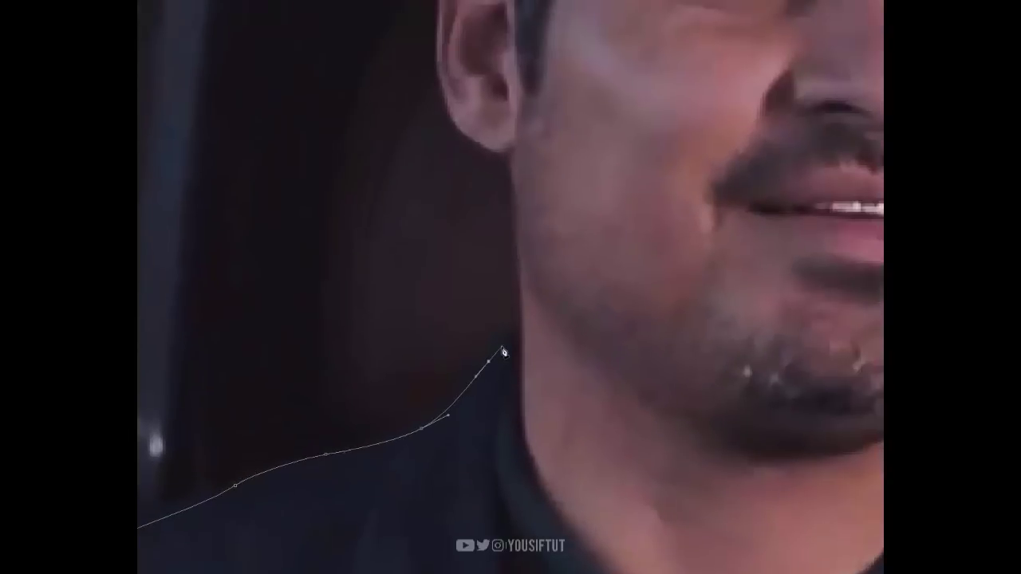
{"action": "mouse_move", "coordinate": [496, 347]}
{"action": "left_mouse_down"}
{"action": "mouse_move", "coordinate": [507, 327]}
{"action": "mouse_move", "coordinate": [533, 482]}
{"action": "left_mouse_up"}
{"action": "mouse_move", "coordinate": [527, 341]}
{"action": "left_mouse_down"}
{"action": "mouse_move", "coordinate": [523, 309]}
{"action": "mouse_move", "coordinate": [463, 274]}
{"action": "left_mouse_up"}
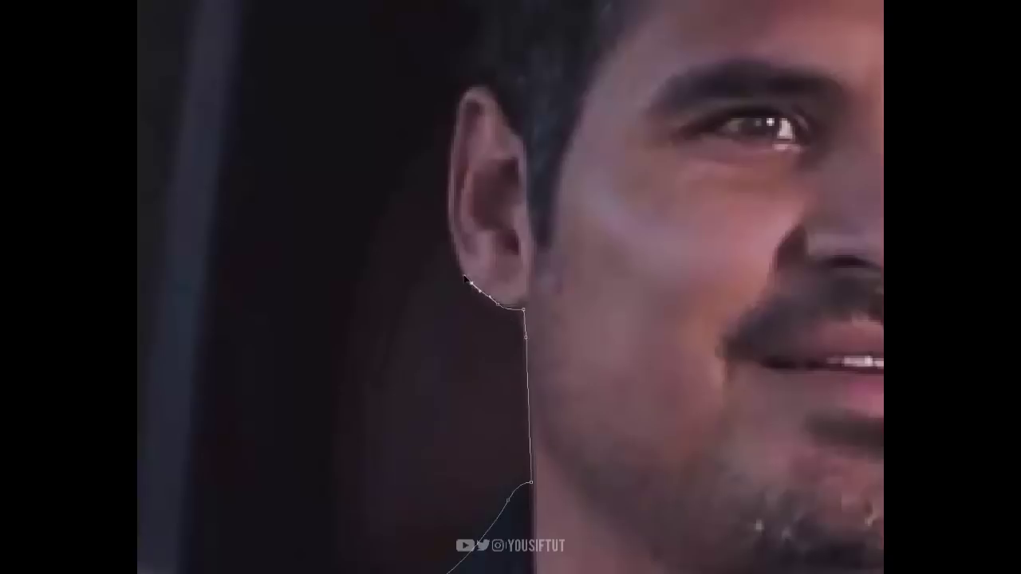
Continue the path around the ear, along the hairline and over the top of the head.
{"action": "left_click", "coordinate": [451, 231]}
{"action": "mouse_move", "coordinate": [451, 153]}
{"action": "left_mouse_down"}
{"action": "mouse_move", "coordinate": [458, 114]}
{"action": "mouse_move", "coordinate": [505, 315]}
{"action": "left_mouse_up"}
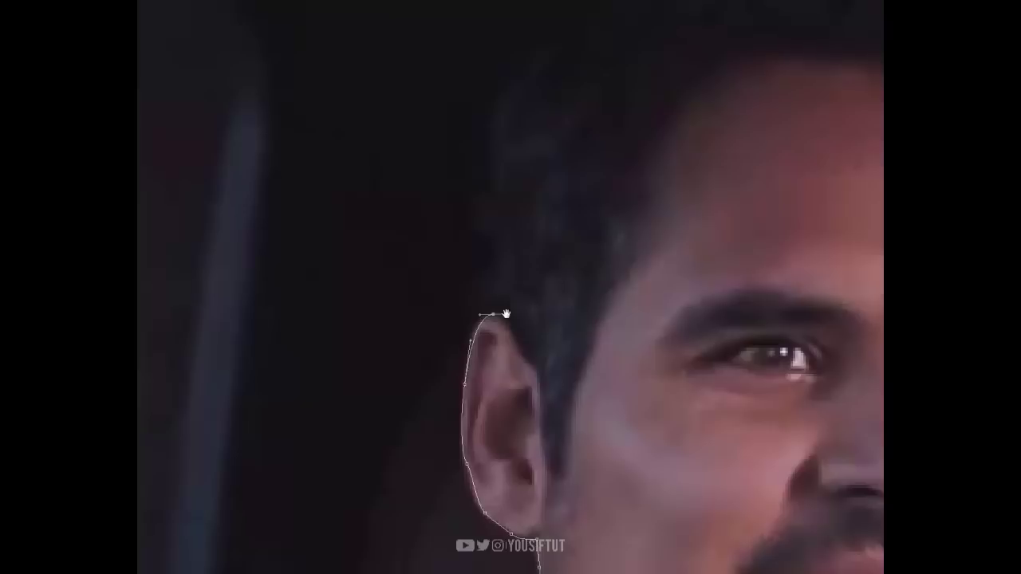
{"action": "left_click_drag", "start_coordinate": [512, 342], "coordinate": [499, 492]}
{"action": "left_click", "coordinate": [477, 468], "text": "alt"}
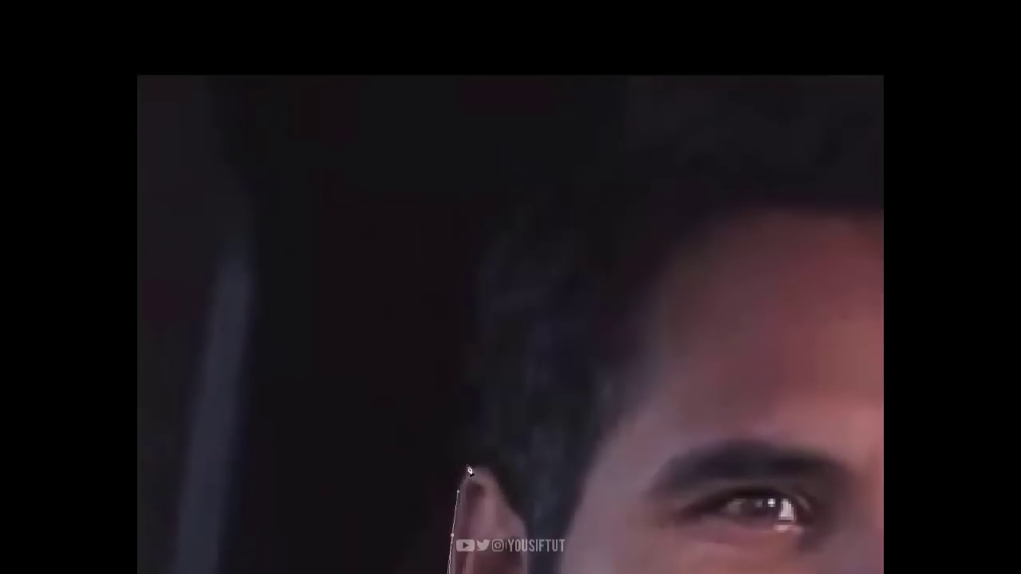
{"action": "left_click_drag", "start_coordinate": [473, 365], "coordinate": [483, 322]}
{"action": "left_click_drag", "start_coordinate": [496, 245], "coordinate": [526, 211]}
{"action": "left_click_drag", "start_coordinate": [506, 390], "coordinate": [364, 522]}
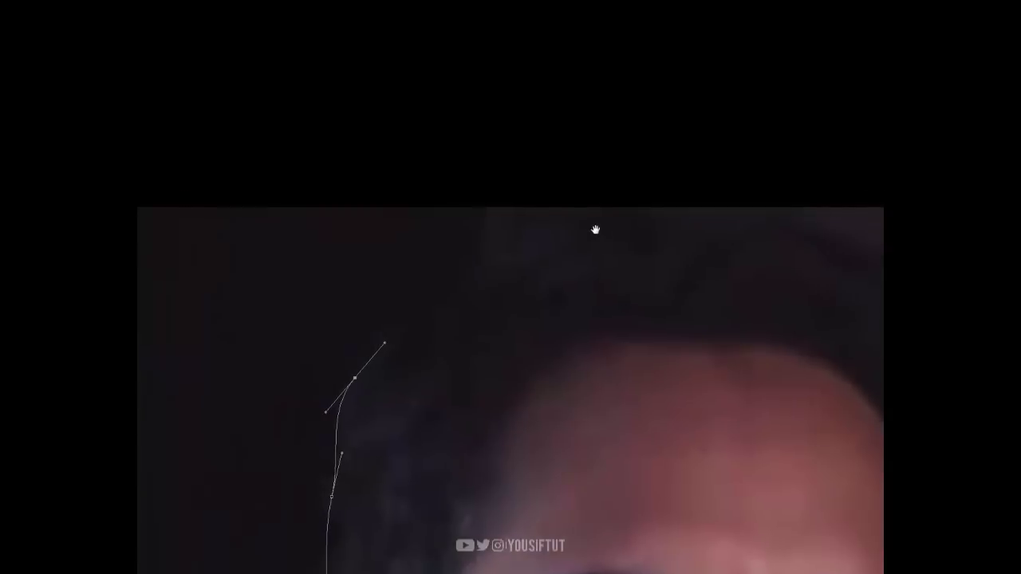
{"action": "mouse_move", "coordinate": [588, 216]}
{"action": "left_mouse_down"}
{"action": "mouse_move", "coordinate": [688, 210]}
{"action": "mouse_move", "coordinate": [399, 246]}
{"action": "mouse_move", "coordinate": [476, 245]}
{"action": "left_mouse_up"}
{"action": "left_click_drag", "start_coordinate": [582, 308], "coordinate": [614, 353]}
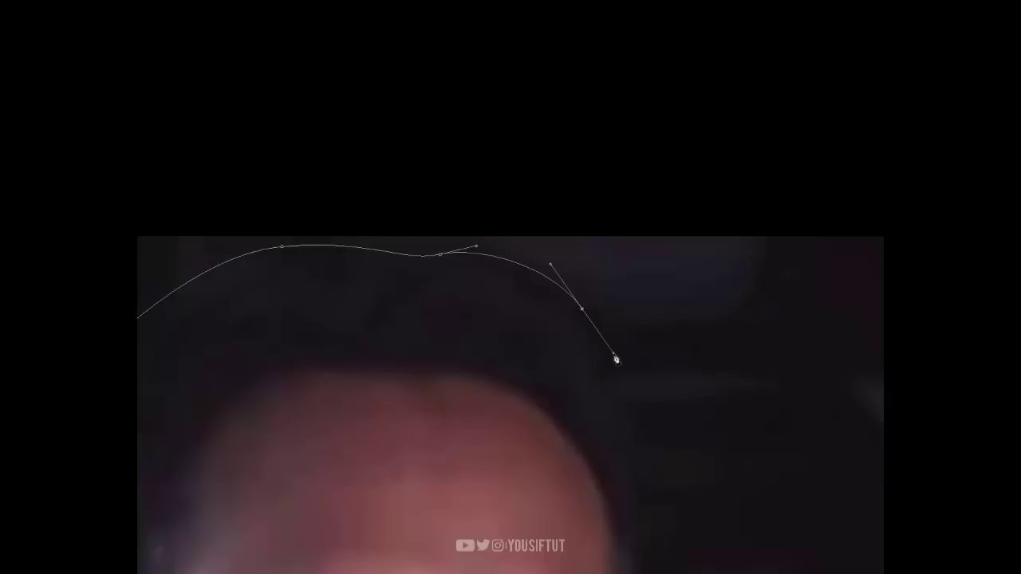
{"action": "mouse_move", "coordinate": [646, 463]}
{"action": "left_mouse_down"}
{"action": "mouse_move", "coordinate": [529, 378]}
{"action": "mouse_move", "coordinate": [471, 290]}
{"action": "left_mouse_up"}
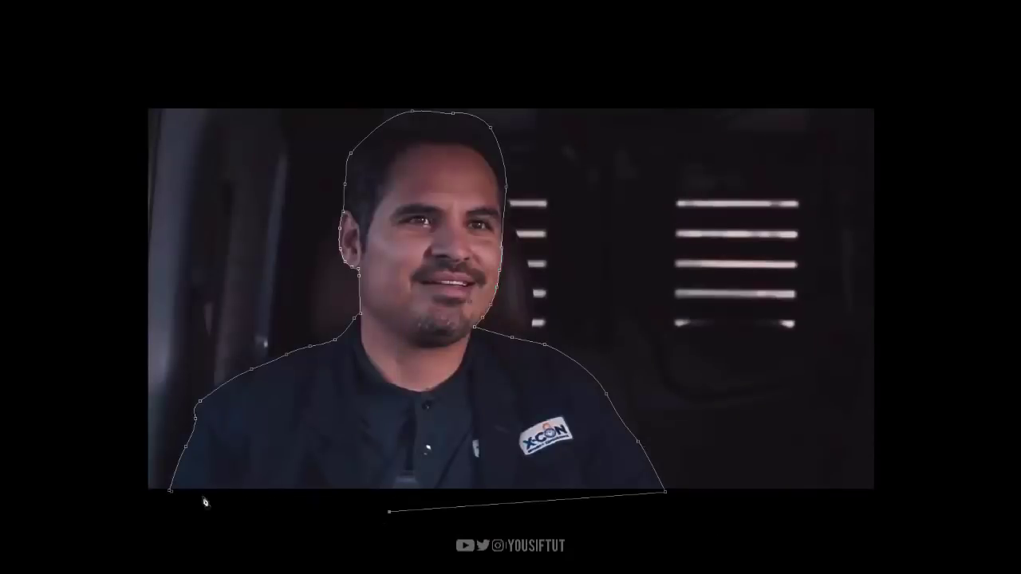
Convert the traced path to a selection and copy the man onto Layer 1.
{"action": "right_click", "coordinate": [454, 376]}
{"action": "left_click", "coordinate": [506, 152]}
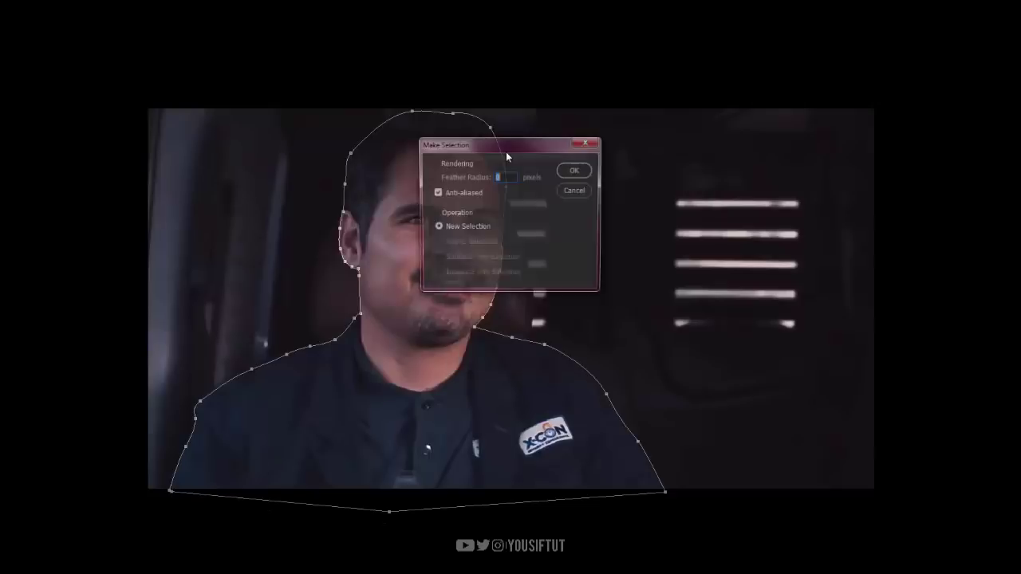
{"action": "key", "text": "Return"}
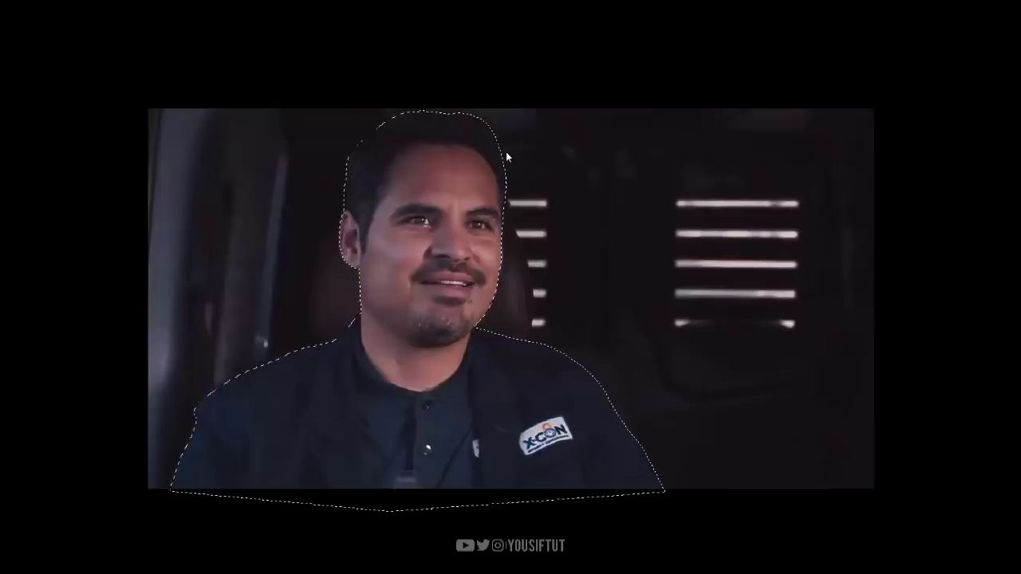
{"action": "key", "text": "f"}
{"action": "key", "text": "ctrl+j"}
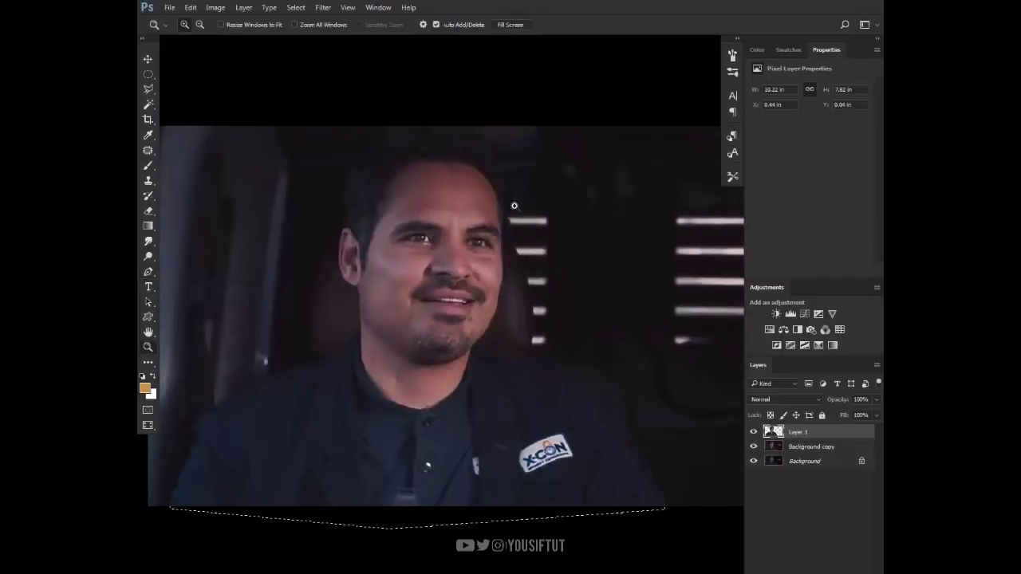
Move the man's layer, close lois 28112018.psd, and add an empty Layer 2.
{"action": "key", "text": "ctrl+shift+x"}
{"action": "mouse_move", "coordinate": [369, 229]}
{"action": "left_mouse_down"}
{"action": "mouse_move", "coordinate": [471, 281]}
{"action": "mouse_move", "coordinate": [368, 229]}
{"action": "left_mouse_up"}
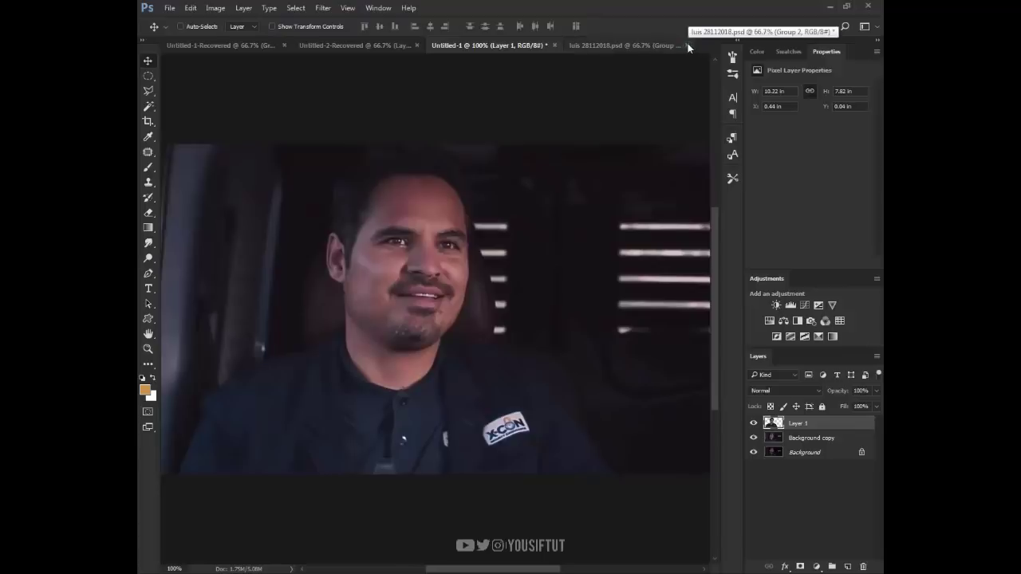
{"action": "left_click", "coordinate": [687, 45]}
{"action": "left_click_drag", "start_coordinate": [586, 207], "coordinate": [492, 217]}
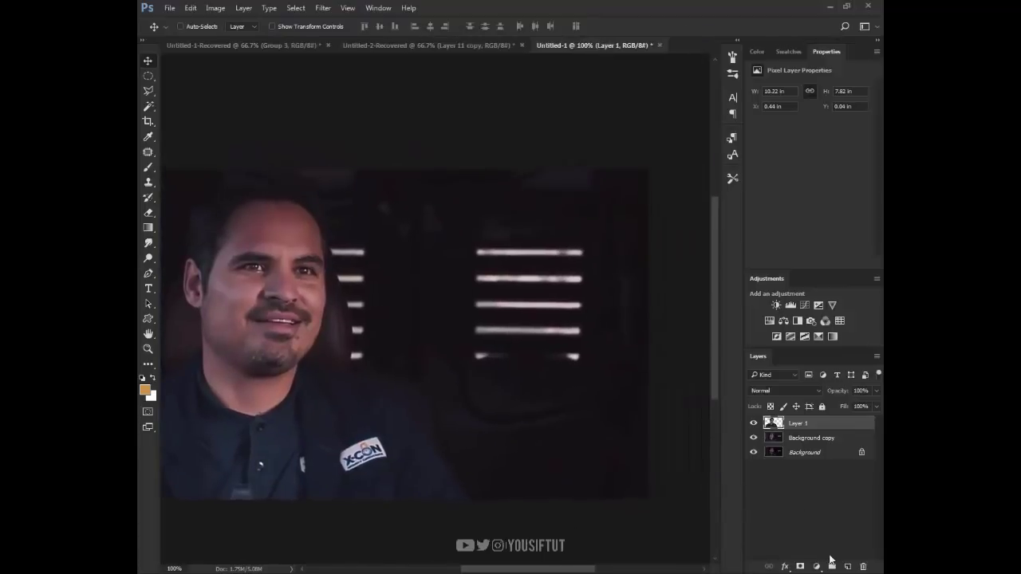
{"action": "left_click", "coordinate": [848, 566]}
Set up a soft regular brush at 20% opacity.
{"action": "key", "text": "b"}
{"action": "right_click", "coordinate": [148, 167]}
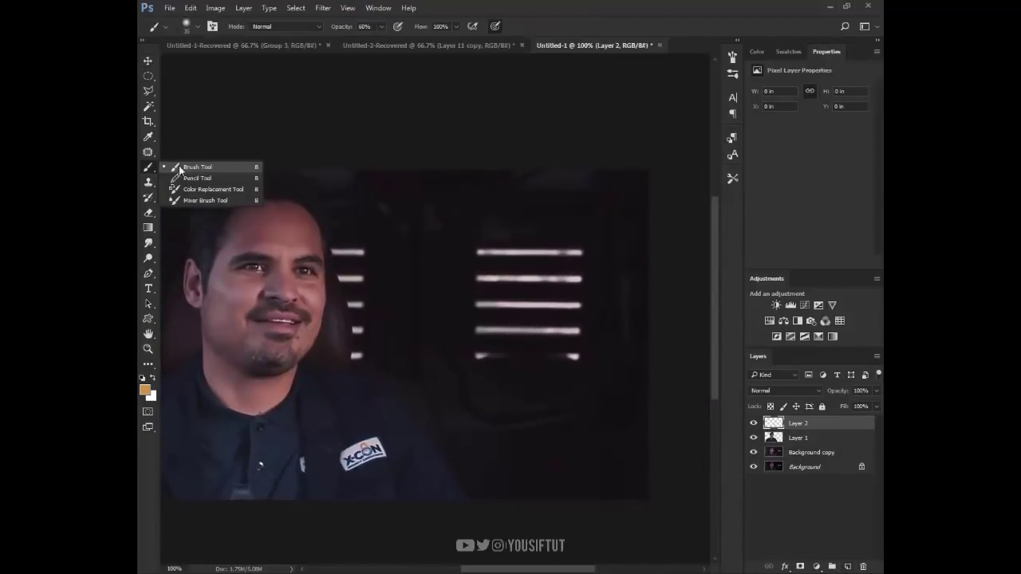
{"action": "left_click", "coordinate": [205, 166]}
{"action": "right_click", "coordinate": [492, 308]}
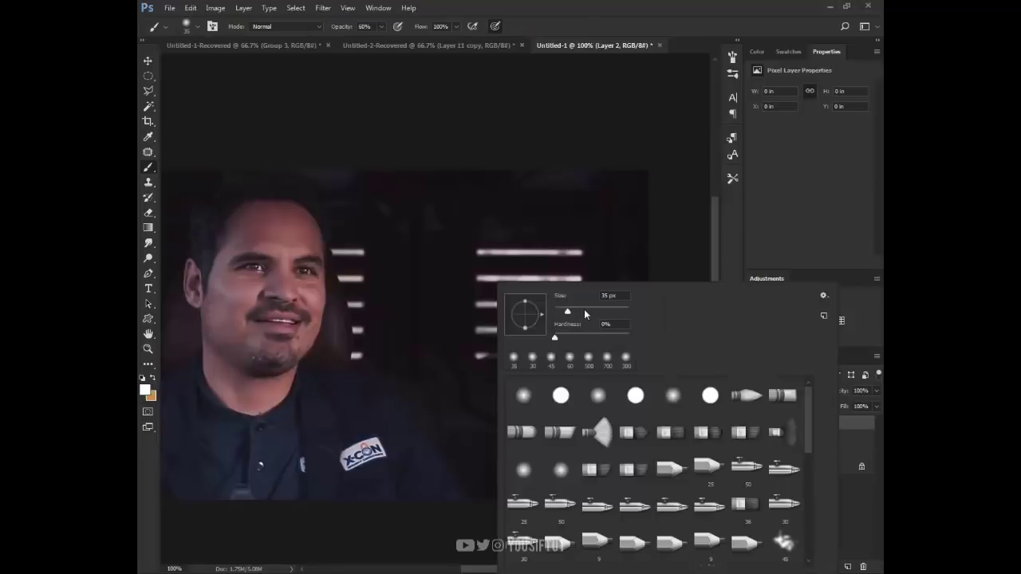
{"action": "key", "text": "Return"}
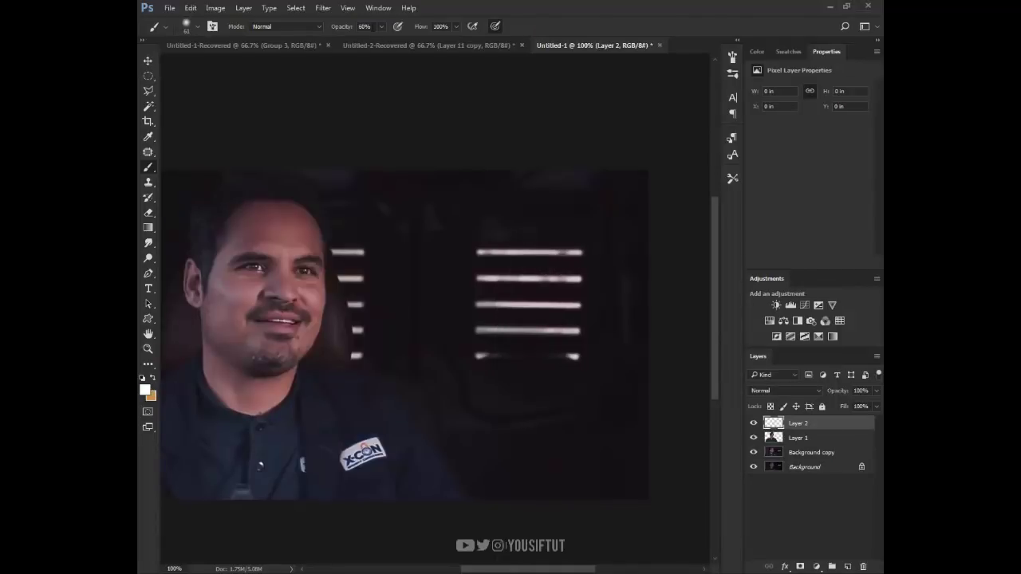
{"action": "type", "text": "20"}
{"action": "key", "text": "Return"}
Paint soft white glow strokes across each of the five window blinds.
{"action": "left_click_drag", "start_coordinate": [424, 210], "coordinate": [620, 353]}
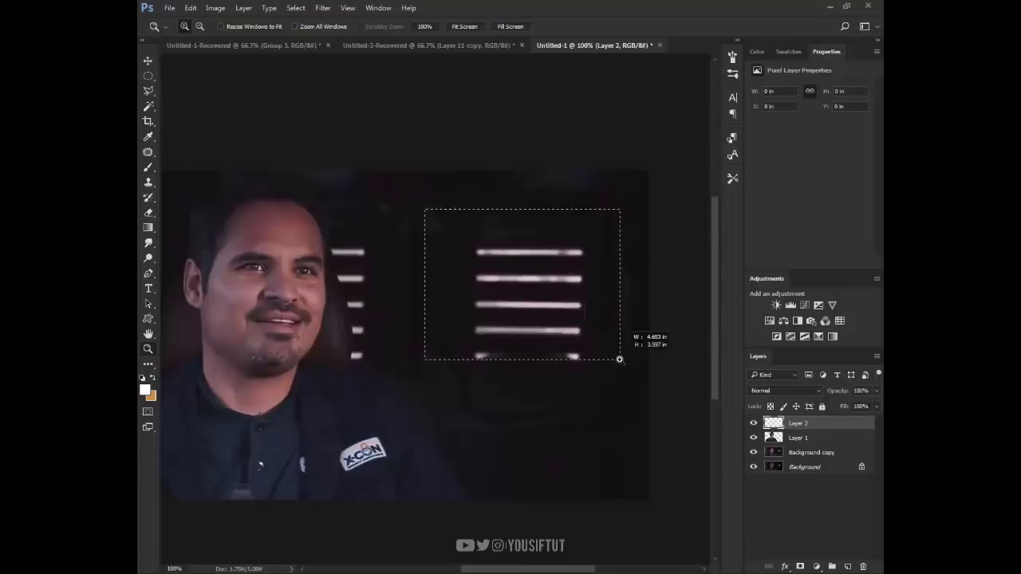
{"action": "left_click", "coordinate": [327, 215]}
{"action": "left_click_drag", "start_coordinate": [365, 217], "coordinate": [553, 216]}
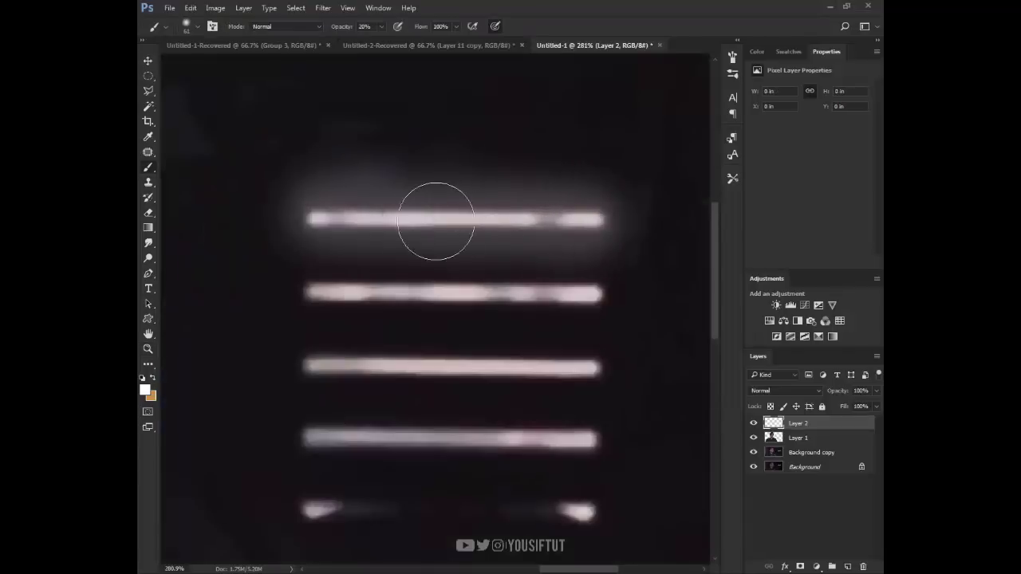
{"action": "key", "text": "ctrl+z"}
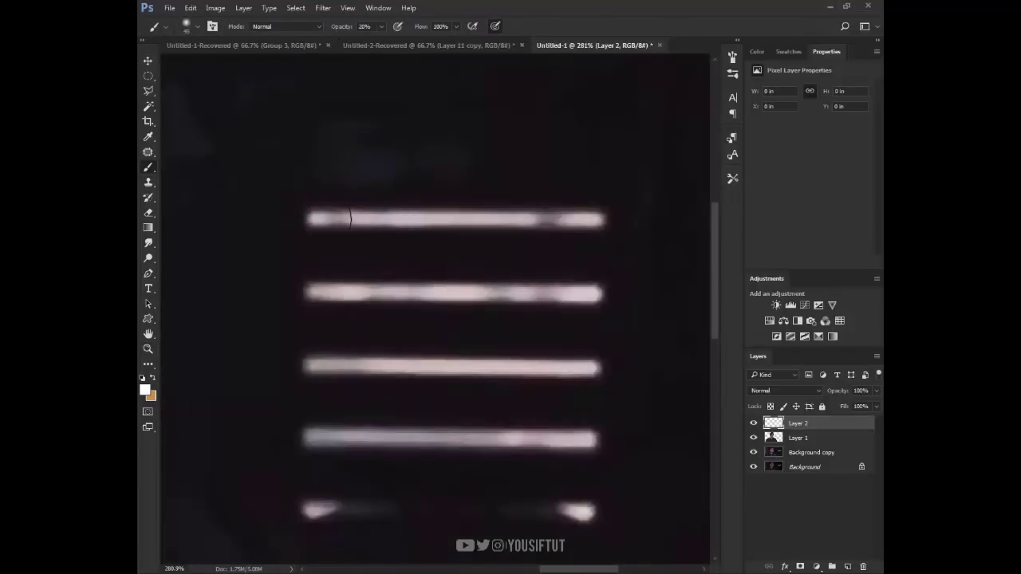
{"action": "left_click_drag", "start_coordinate": [350, 217], "coordinate": [587, 217]}
{"action": "key", "text": "ctrl+z"}
{"action": "key", "text": "ctrl+z"}
{"action": "key", "text": "ctrl+z"}
{"action": "left_click_drag", "start_coordinate": [348, 219], "coordinate": [590, 226]}
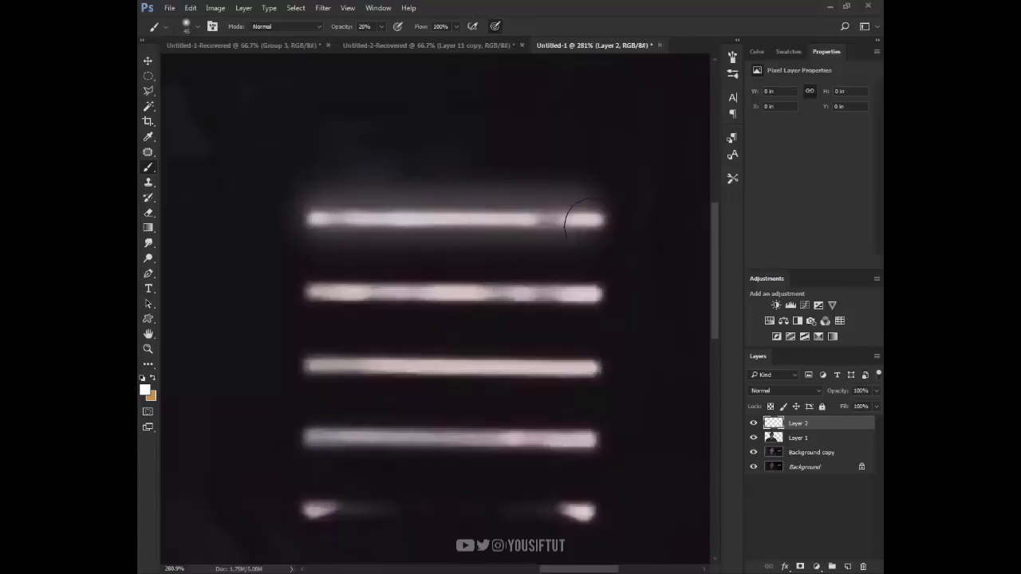
{"action": "left_click_drag", "start_coordinate": [315, 292], "coordinate": [582, 292]}
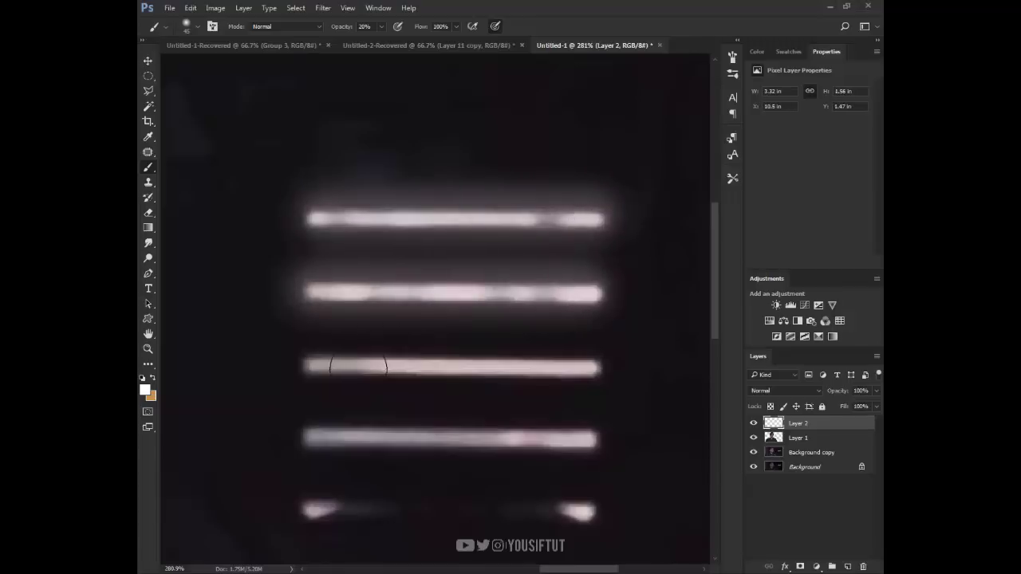
{"action": "left_click_drag", "start_coordinate": [319, 367], "coordinate": [594, 368]}
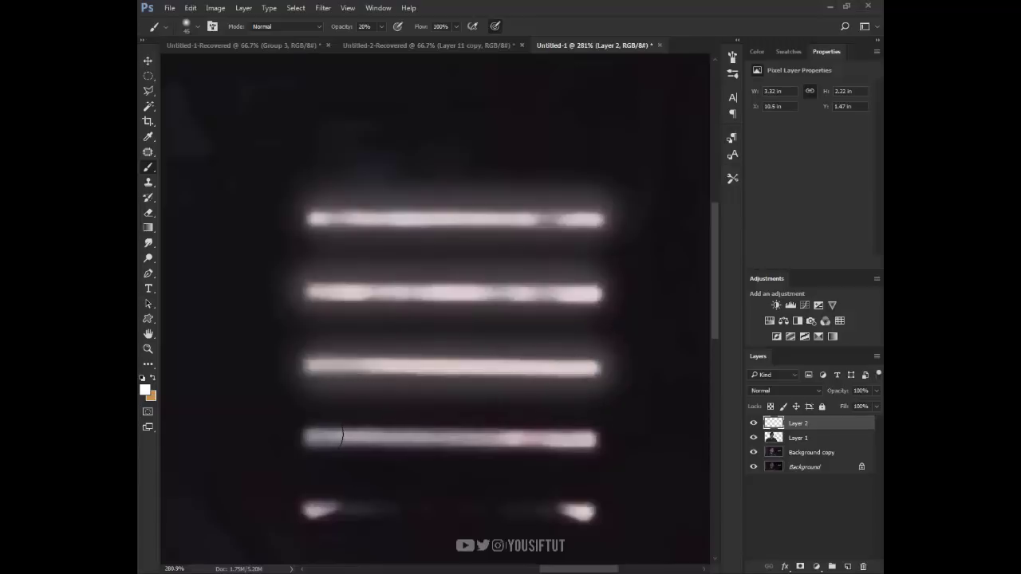
{"action": "left_click_drag", "start_coordinate": [325, 437], "coordinate": [590, 439]}
{"action": "left_click_drag", "start_coordinate": [335, 503], "coordinate": [580, 507]}
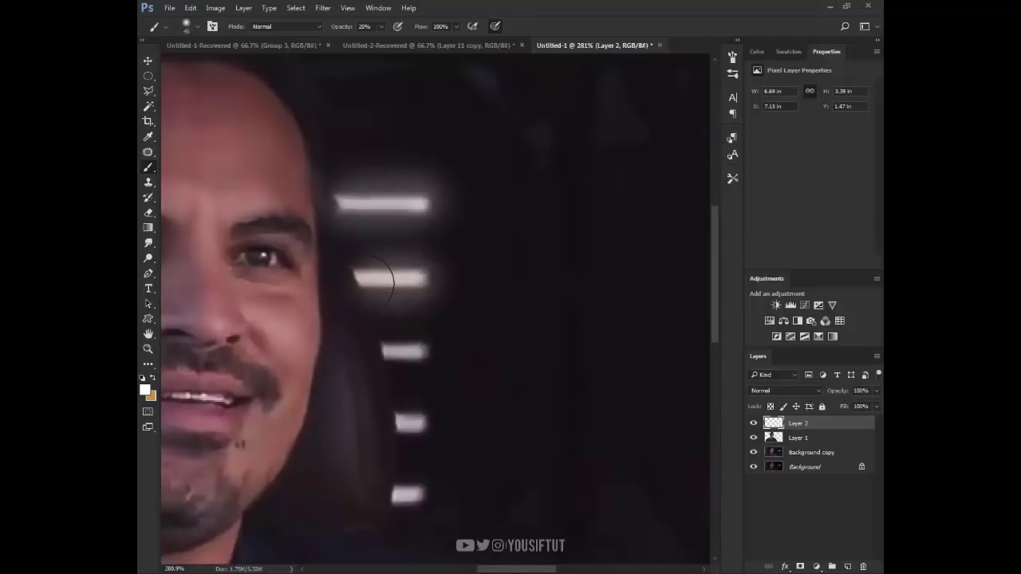
{"action": "left_click_drag", "start_coordinate": [431, 430], "coordinate": [411, 431]}
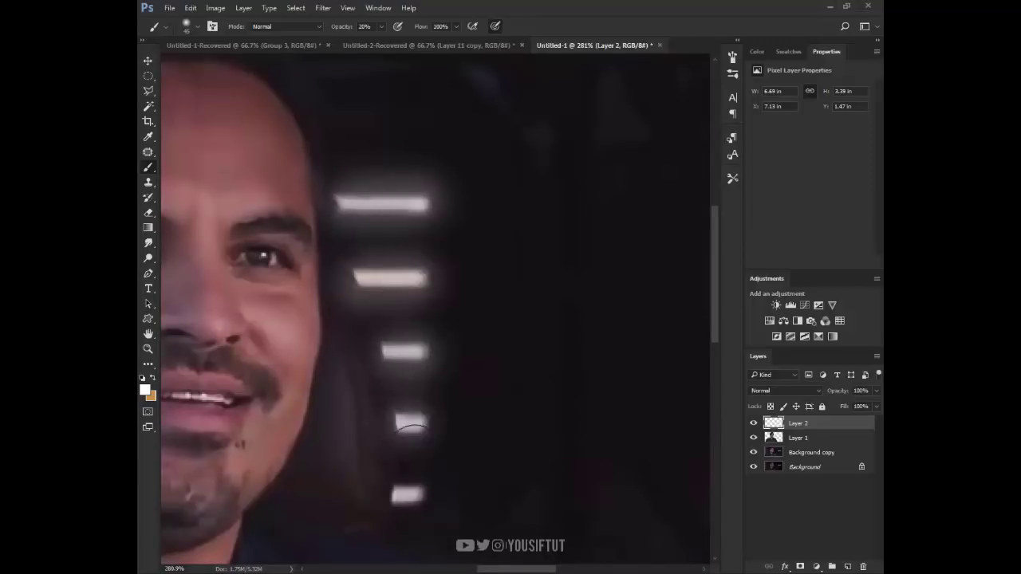
{"action": "left_click", "coordinate": [404, 493]}
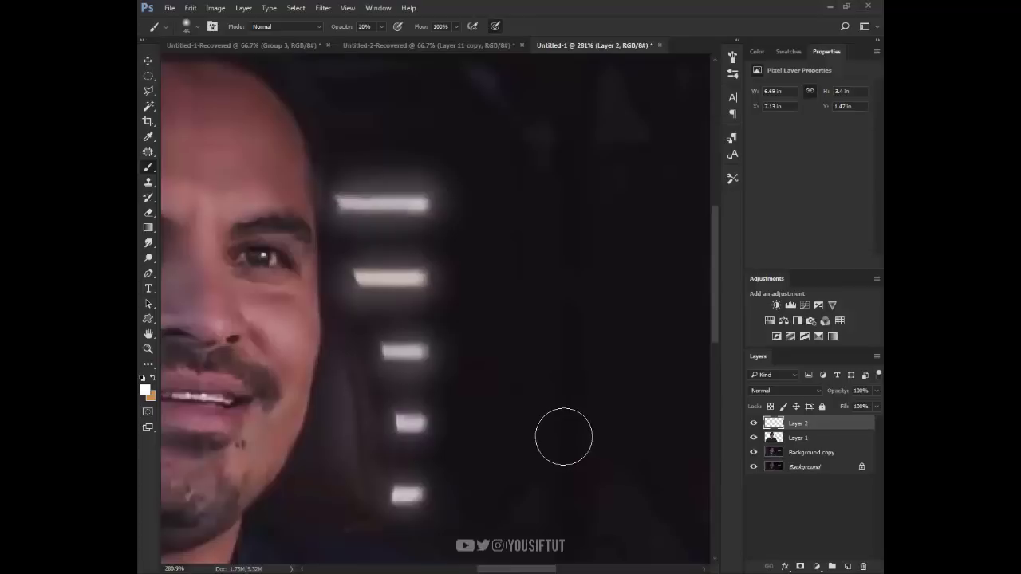
Dab broader white glow on the right blinds at size 300 and left blinds at 200.
{"action": "key", "text": "ctrl+0"}
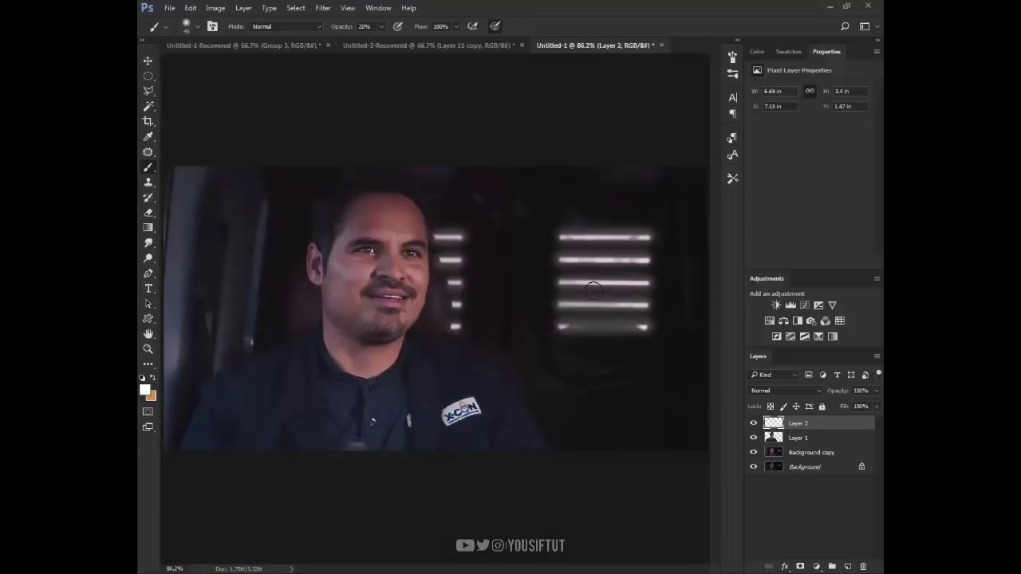
{"action": "key", "text": "bracketright"}
{"action": "key", "text": "bracketright"}
{"action": "left_click", "coordinate": [604, 280]}
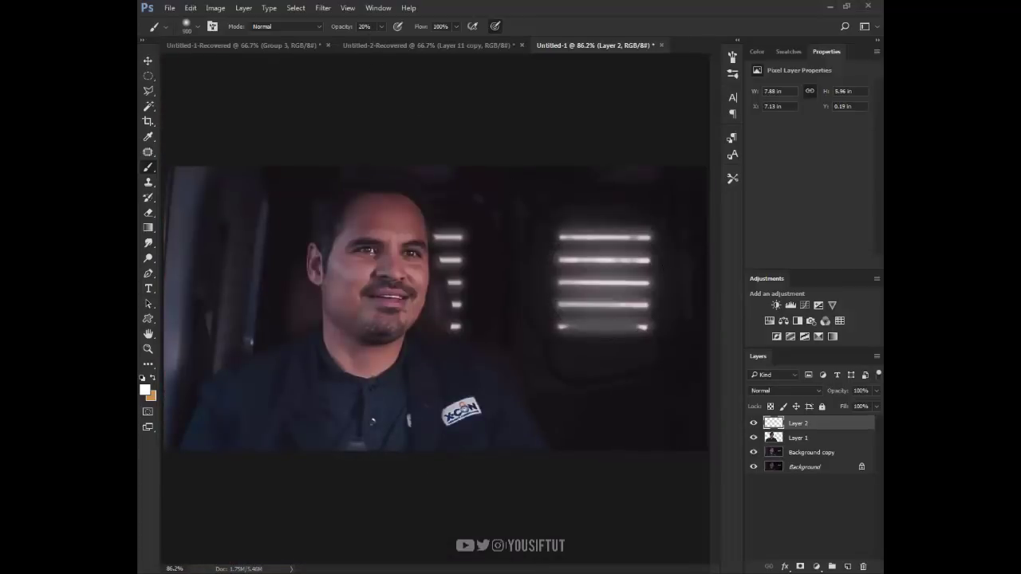
{"action": "key", "text": "bracketleft"}
{"action": "left_click", "coordinate": [456, 258]}
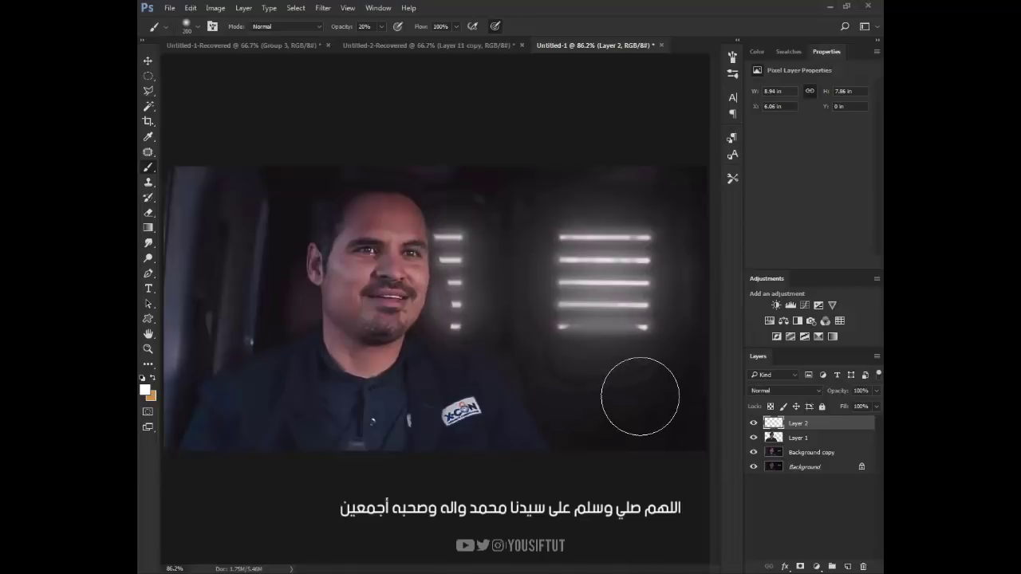
Add a Color Balance layer tinting midtones warm orange (+37 red, -62 blue).
{"action": "left_click", "coordinate": [783, 320]}
{"action": "left_click_drag", "start_coordinate": [794, 113], "coordinate": [808, 113]}
{"action": "mouse_move", "coordinate": [794, 156]}
{"action": "left_mouse_down"}
{"action": "mouse_move", "coordinate": [767, 155]}
{"action": "mouse_move", "coordinate": [782, 137]}
{"action": "left_mouse_up"}
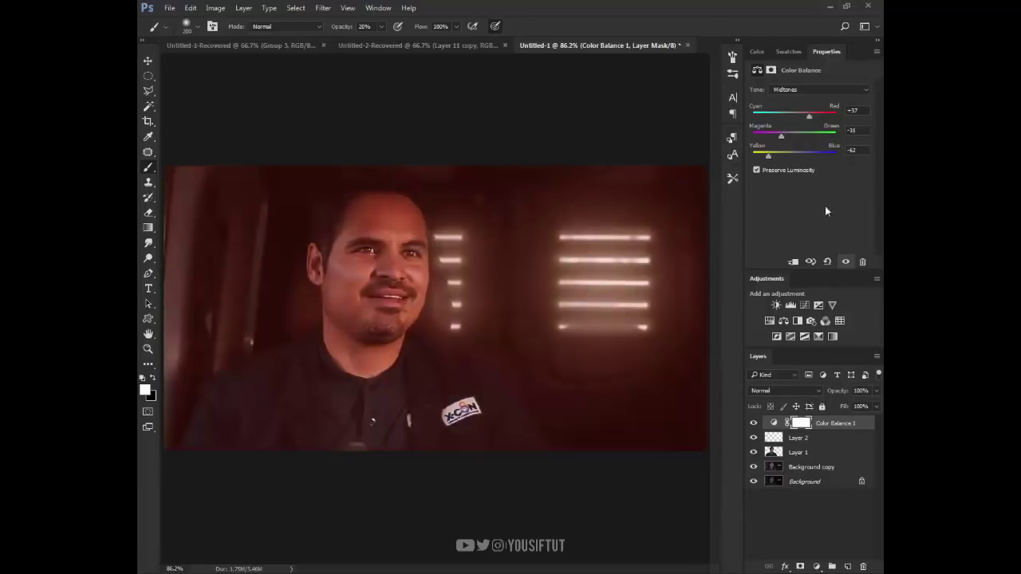
Invert Color Balance 1's mask and paint the tint back over the window lights and face.
{"action": "left_click", "coordinate": [801, 425]}
{"action": "left_click", "coordinate": [191, 7]}
{"action": "mouse_move", "coordinate": [233, 37]}
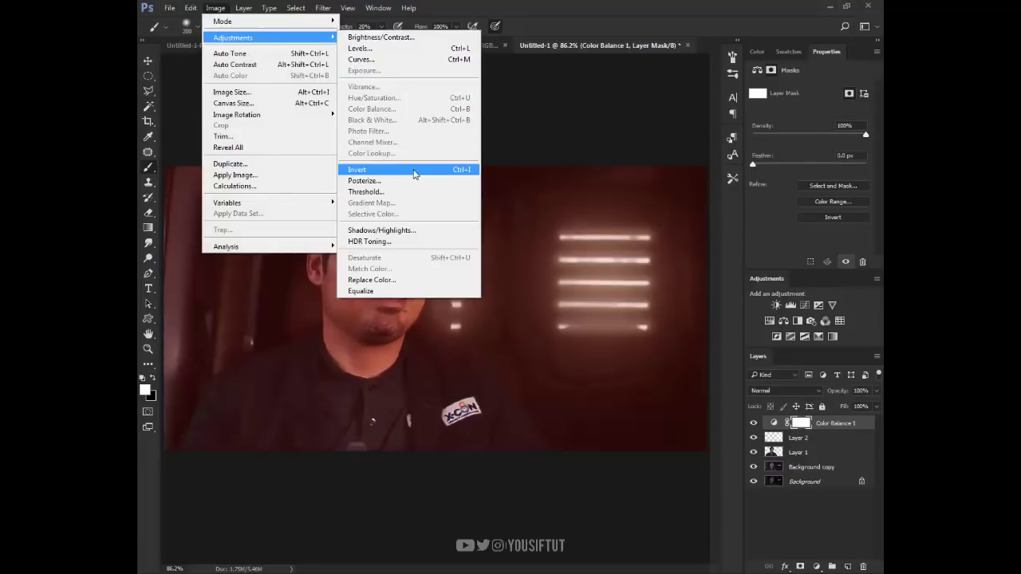
{"action": "left_click", "coordinate": [413, 170]}
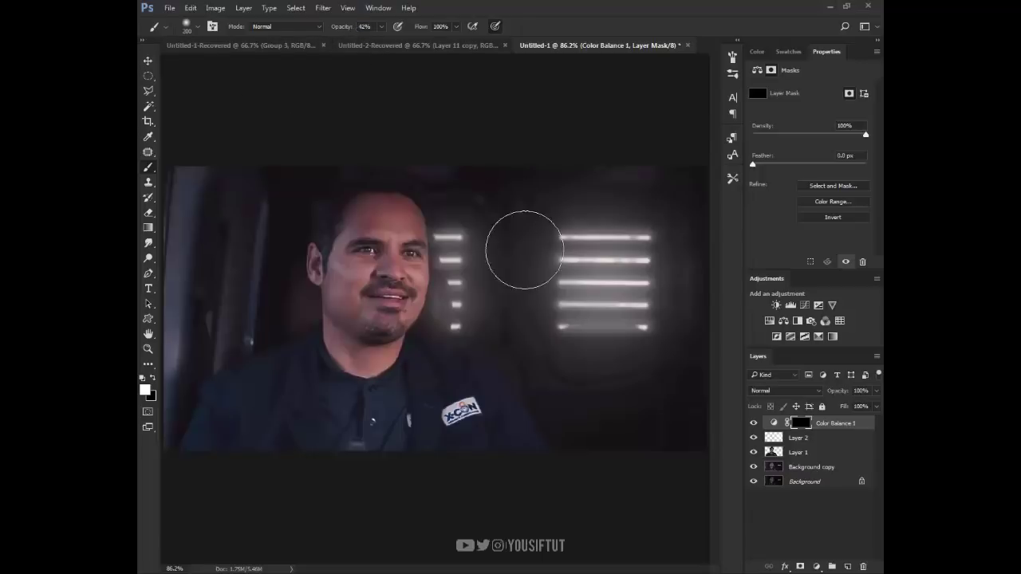
{"action": "key", "text": "bracketright"}
{"action": "key", "text": "bracketright"}
{"action": "left_click_drag", "start_coordinate": [581, 216], "coordinate": [479, 264]}
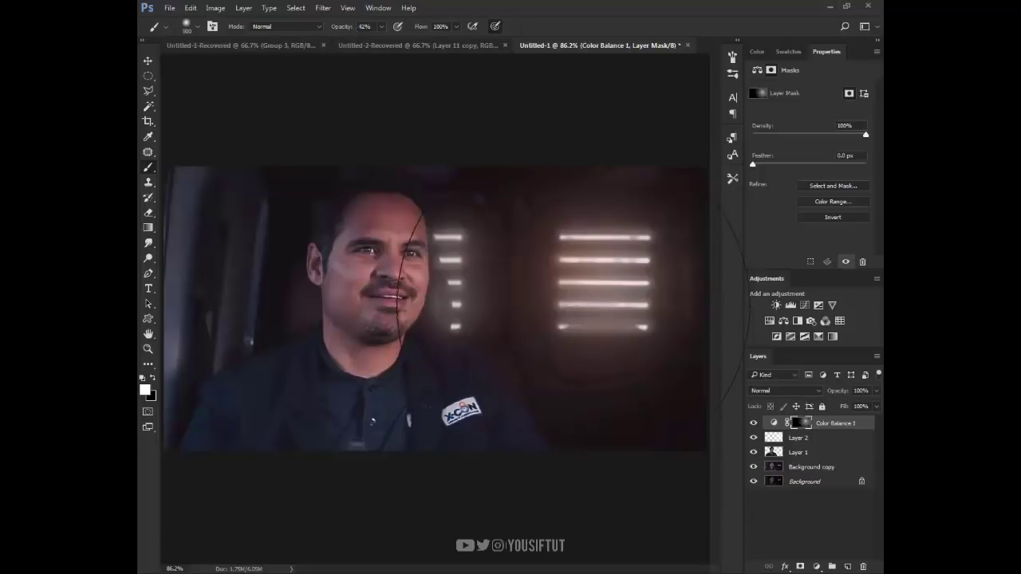
{"action": "key", "text": "bracketright"}
{"action": "key", "text": "bracketright"}
{"action": "key", "text": "bracketright"}
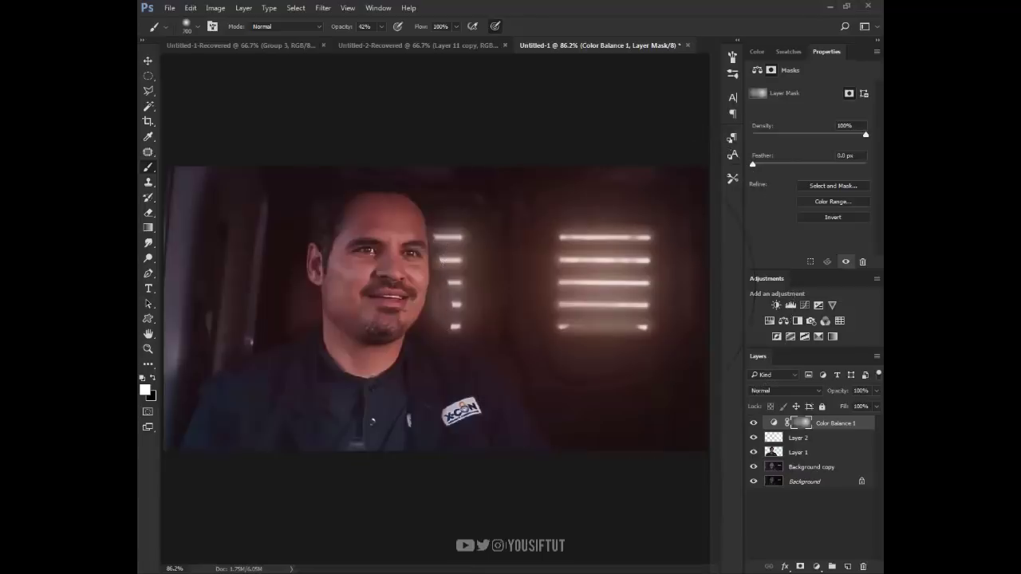
{"action": "left_click_drag", "start_coordinate": [140, 255], "coordinate": [164, 375]}
{"action": "key", "text": "bracketleft"}
{"action": "key", "text": "bracketleft"}
{"action": "key", "text": "bracketleft"}
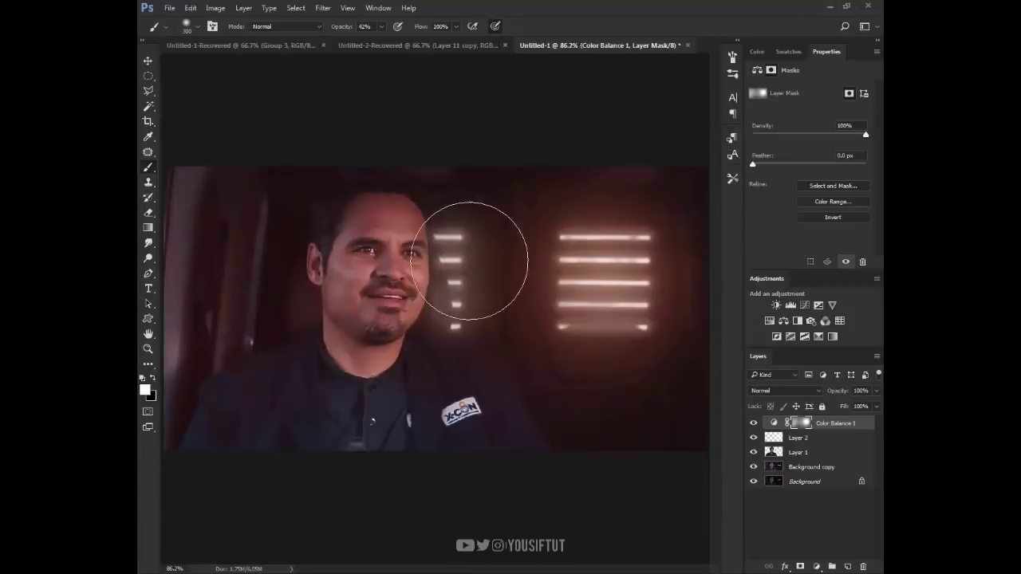
{"action": "key", "text": "bracketleft"}
{"action": "key", "text": "bracketleft"}
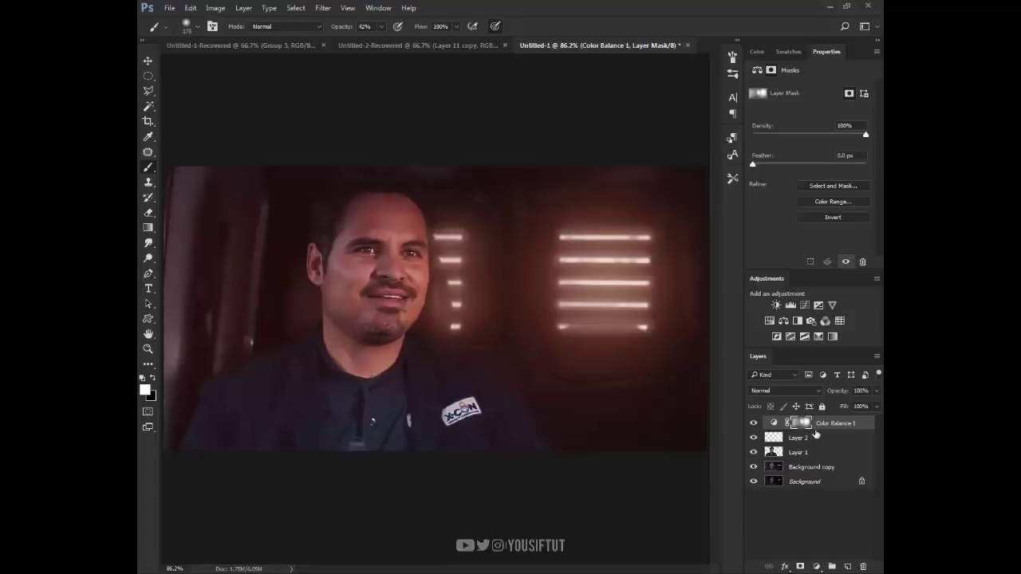
{"action": "left_click", "coordinate": [815, 433]}
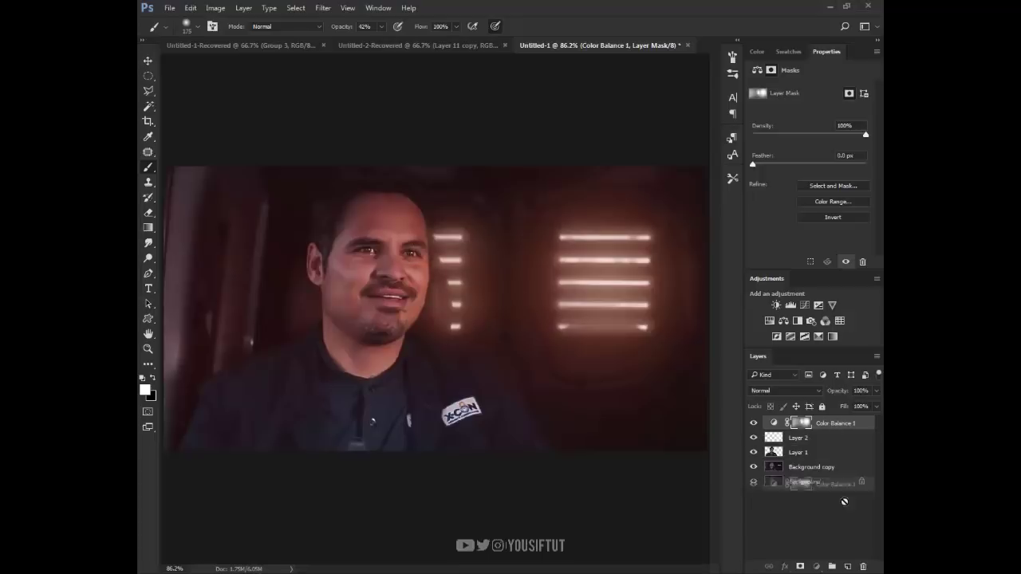
Add Color Balance 2 (+39, -14, -37) with an inverted mask and a 250 brush.
{"action": "left_click", "coordinate": [783, 323]}
{"action": "left_click_drag", "start_coordinate": [805, 116], "coordinate": [810, 116]}
{"action": "left_click_drag", "start_coordinate": [793, 154], "coordinate": [779, 155]}
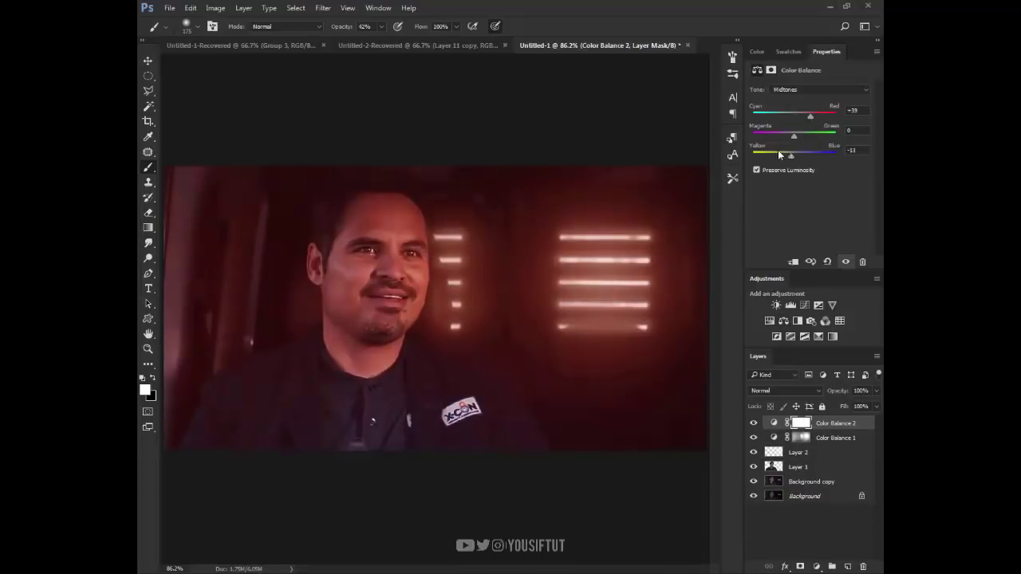
{"action": "left_click", "coordinate": [800, 423]}
{"action": "left_click", "coordinate": [216, 7]}
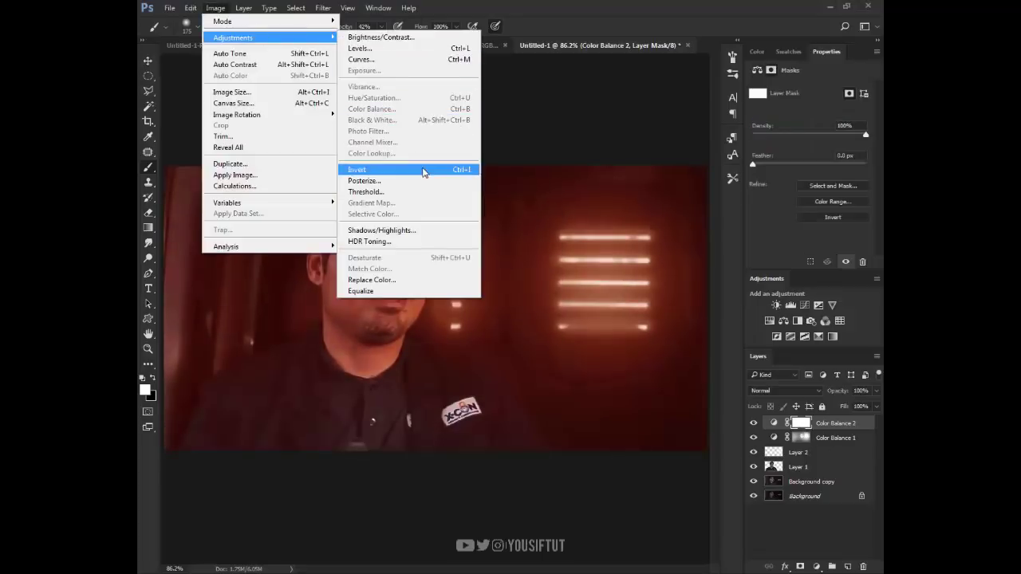
{"action": "left_click", "coordinate": [421, 169]}
{"action": "key", "text": "bracketright"}
{"action": "key", "text": "bracketright"}
{"action": "key", "text": "bracketright"}
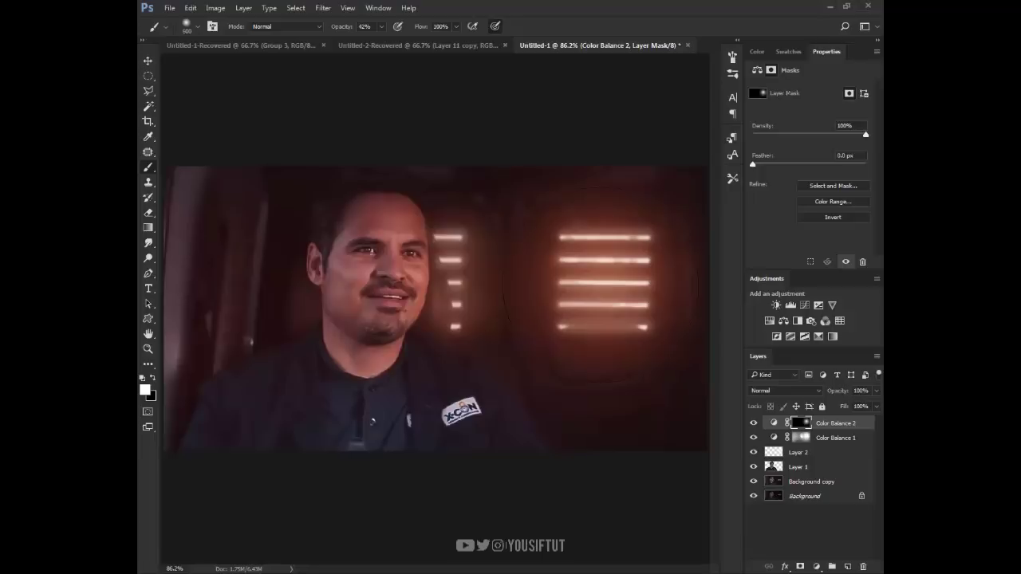
{"action": "key", "text": "bracketleft"}
{"action": "key", "text": "bracketleft"}
{"action": "key", "text": "bracketleft"}
{"action": "key", "text": "bracketright"}
{"action": "key", "text": "bracketright"}
Add Layer 3 in Linear Dodge (Add) mode and choose a reddish-orange painting colour.
{"action": "left_click", "coordinate": [848, 567]}
{"action": "left_click", "coordinate": [786, 391]}
{"action": "left_click", "coordinate": [801, 255]}
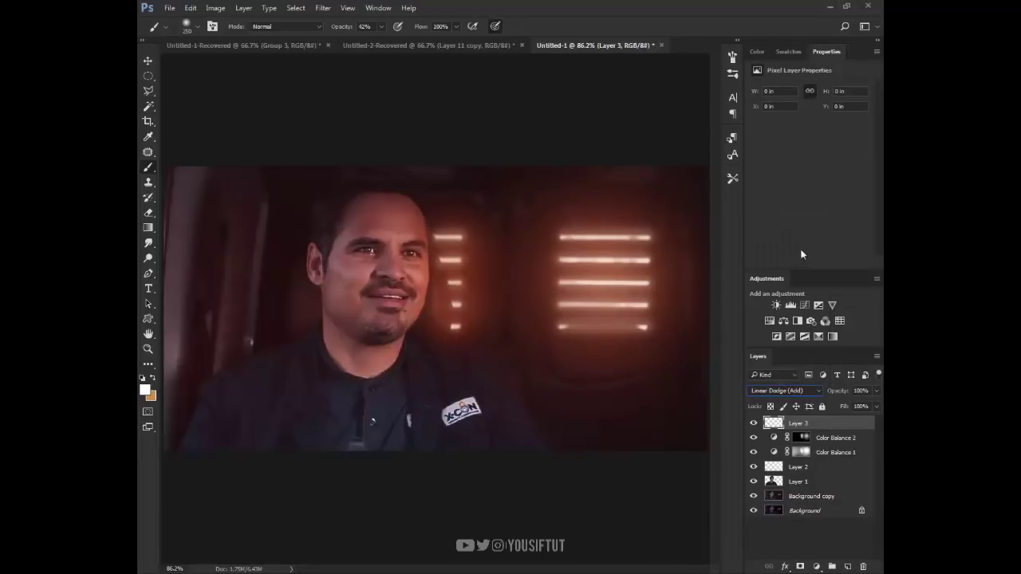
{"action": "left_click", "coordinate": [751, 52]}
{"action": "left_click", "coordinate": [872, 250]}
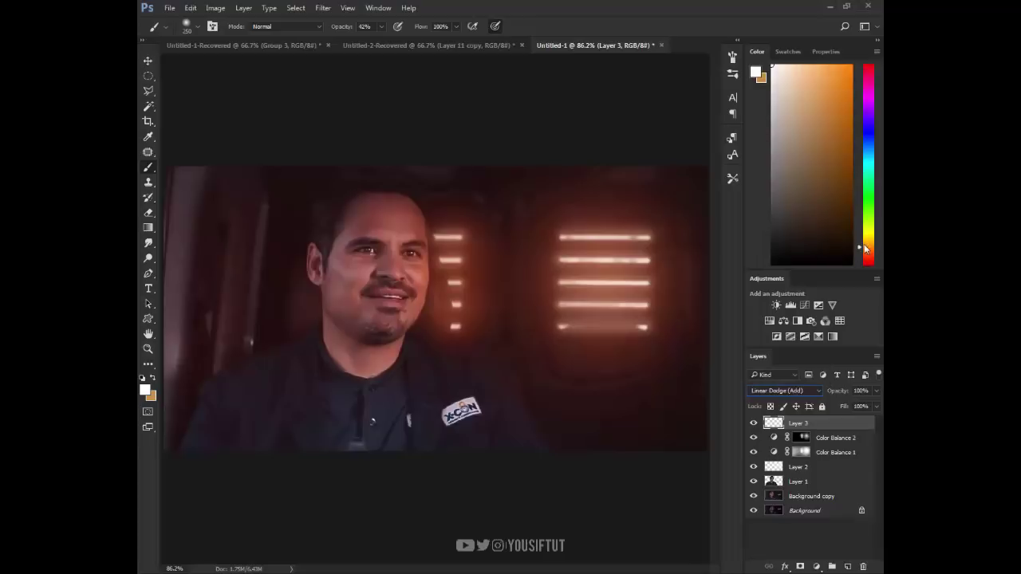
{"action": "left_click_drag", "start_coordinate": [866, 249], "coordinate": [869, 254]}
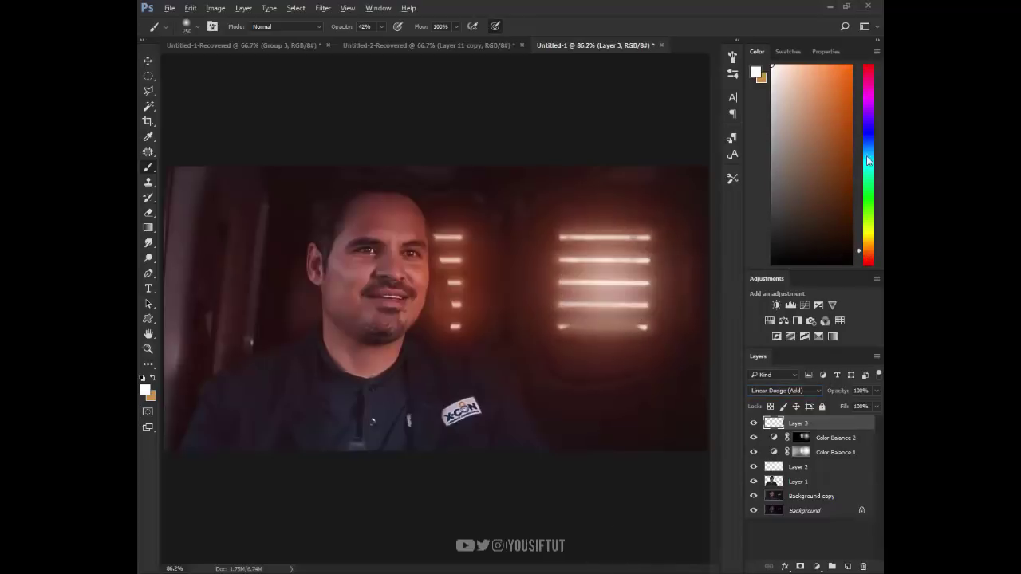
{"action": "key", "text": "x"}
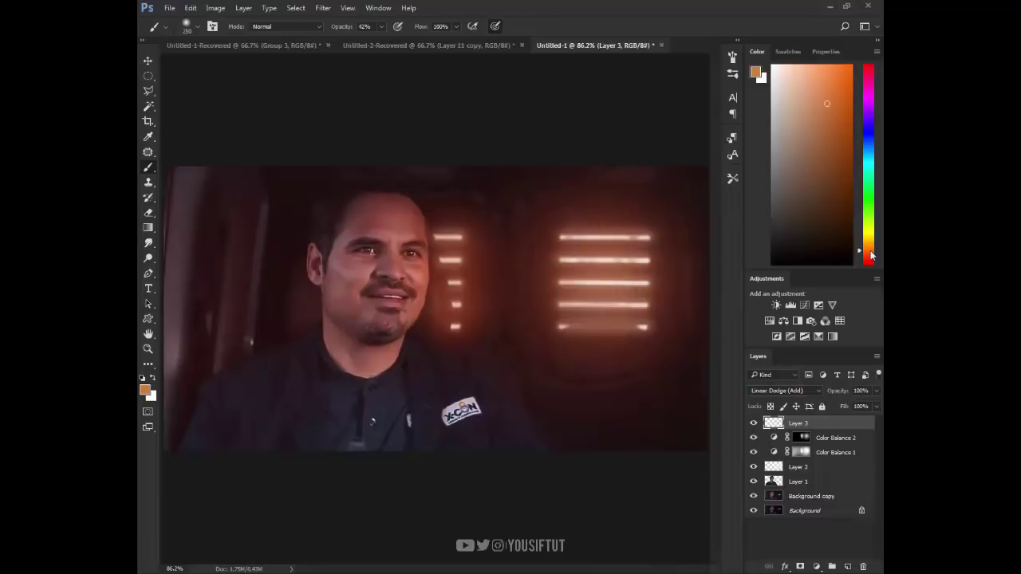
{"action": "left_click_drag", "start_coordinate": [871, 256], "coordinate": [871, 254]}
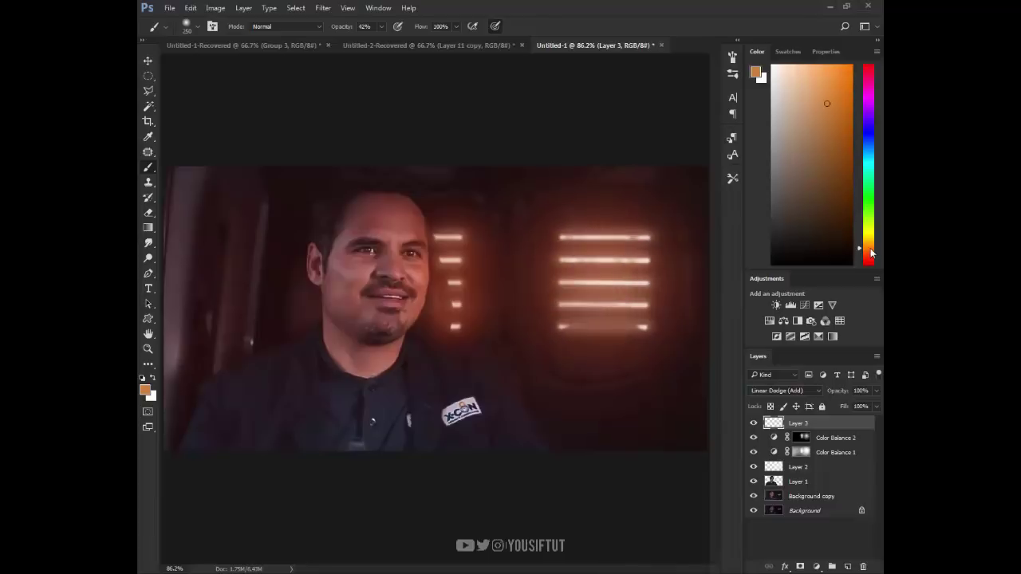
Brush soft orange glow over the window lights with a large brush, undoing the left-side stroke.
{"action": "key", "text": "bracketright"}
{"action": "key", "text": "bracketright"}
{"action": "left_click", "coordinate": [605, 280]}
{"action": "left_click", "coordinate": [868, 254]}
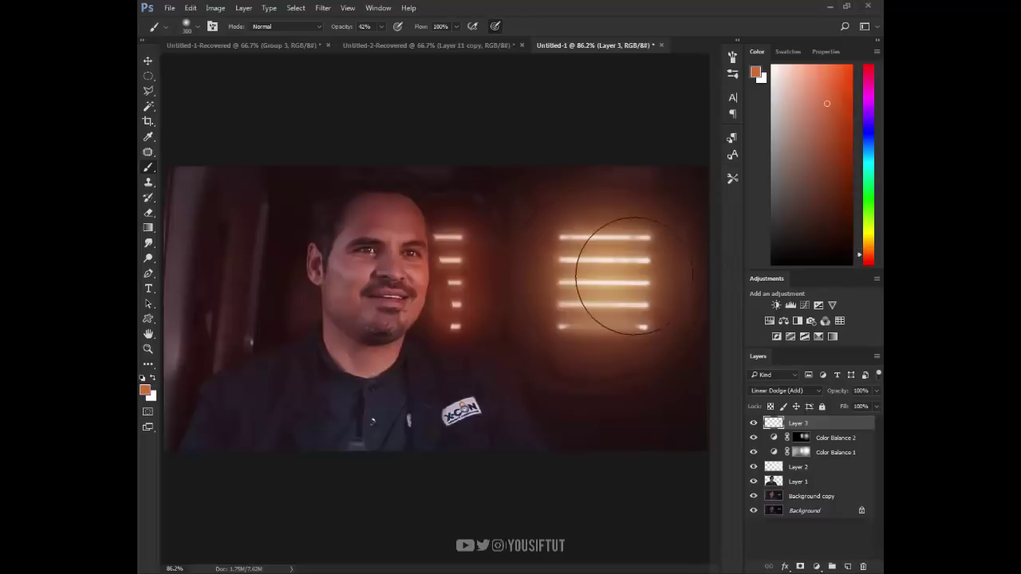
{"action": "key", "text": "bracketleft"}
{"action": "key", "text": "bracketleft"}
{"action": "key", "text": "bracketleft"}
{"action": "left_click_drag", "start_coordinate": [455, 237], "coordinate": [457, 316]}
{"action": "key", "text": "bracketright"}
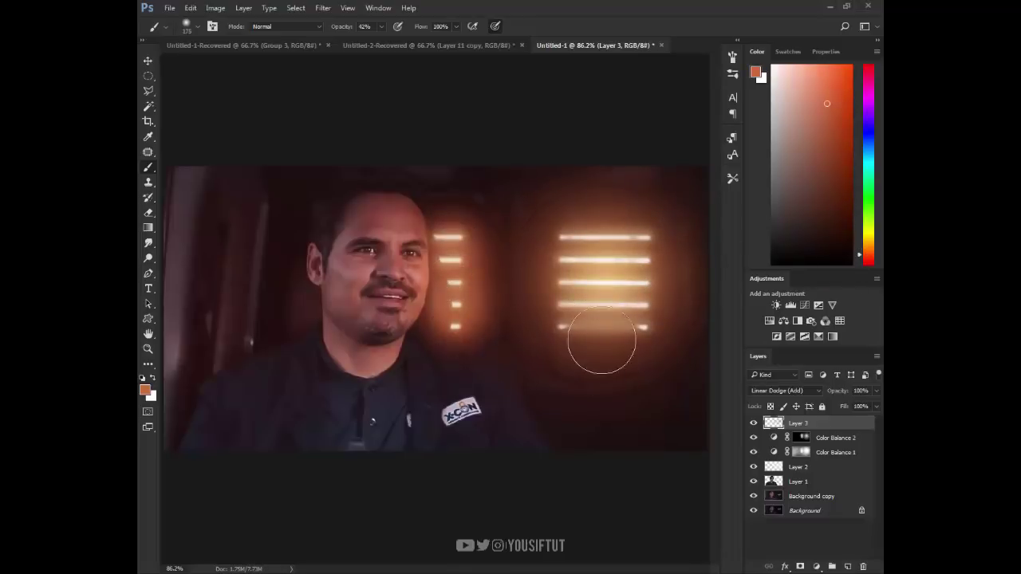
{"action": "key", "text": "bracketright"}
{"action": "key", "text": "bracketright"}
{"action": "key", "text": "bracketright"}
{"action": "key", "text": "ctrl+z"}
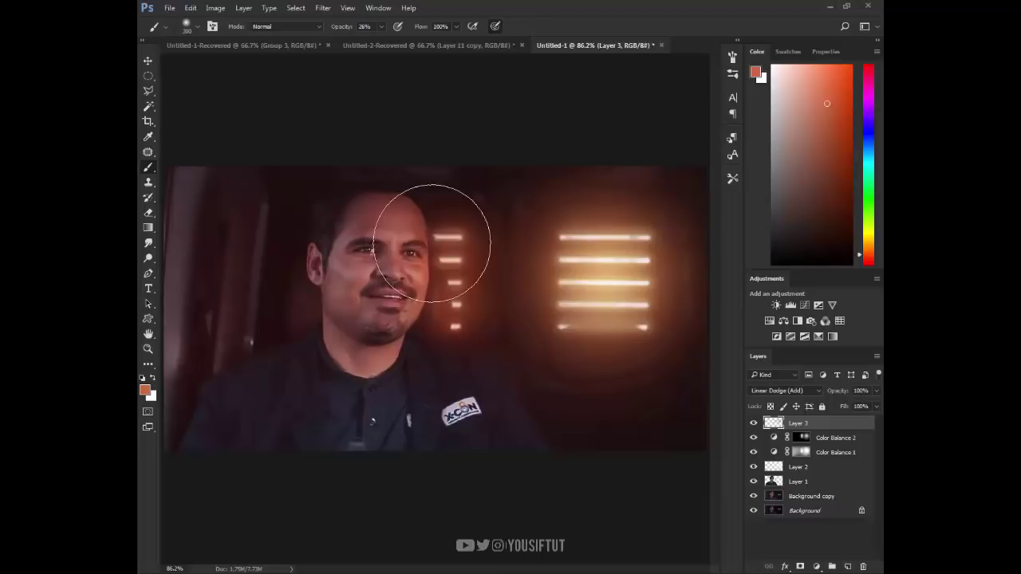
{"action": "key", "text": "z"}
{"action": "left_click", "coordinate": [619, 308], "text": "alt"}
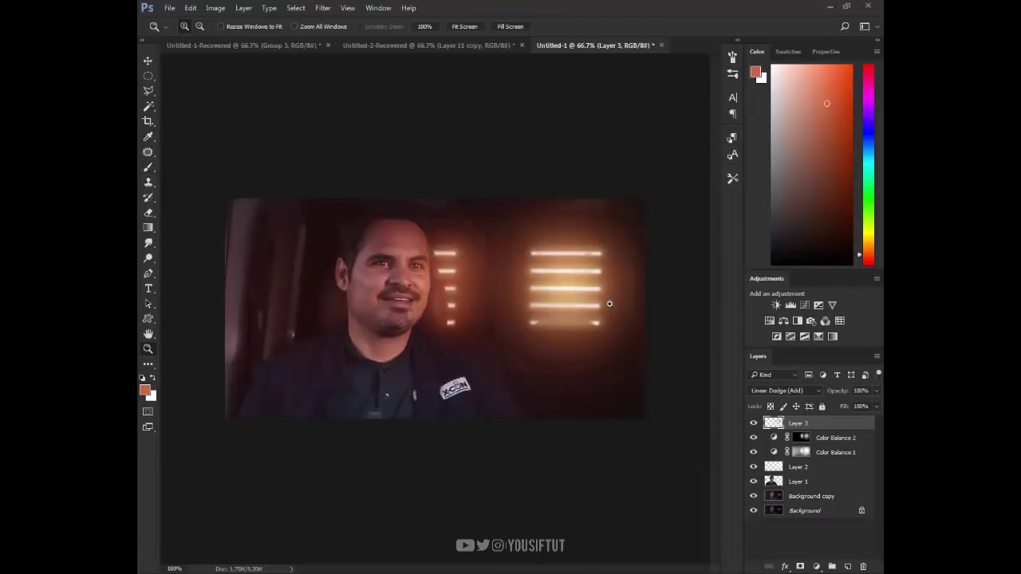
Add Color Balance 3 (Cyan -20, Green +14, Blue +25) and invert its mask to black.
{"action": "left_click", "coordinate": [609, 304]}
{"action": "left_click", "coordinate": [783, 322]}
{"action": "mouse_move", "coordinate": [794, 153]}
{"action": "left_mouse_down"}
{"action": "mouse_move", "coordinate": [805, 153]}
{"action": "mouse_move", "coordinate": [800, 140]}
{"action": "left_mouse_up"}
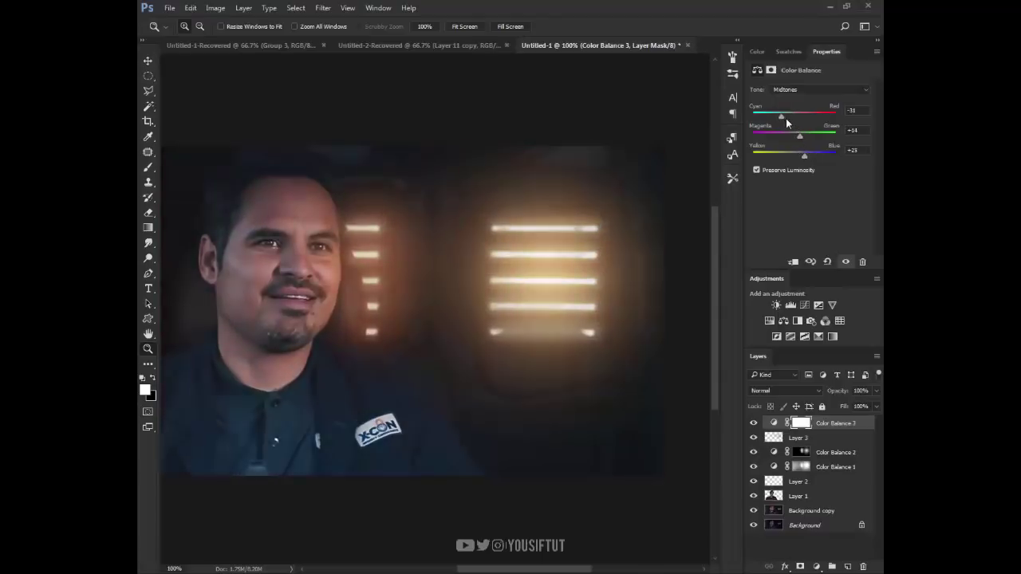
{"action": "left_click", "coordinate": [217, 8]}
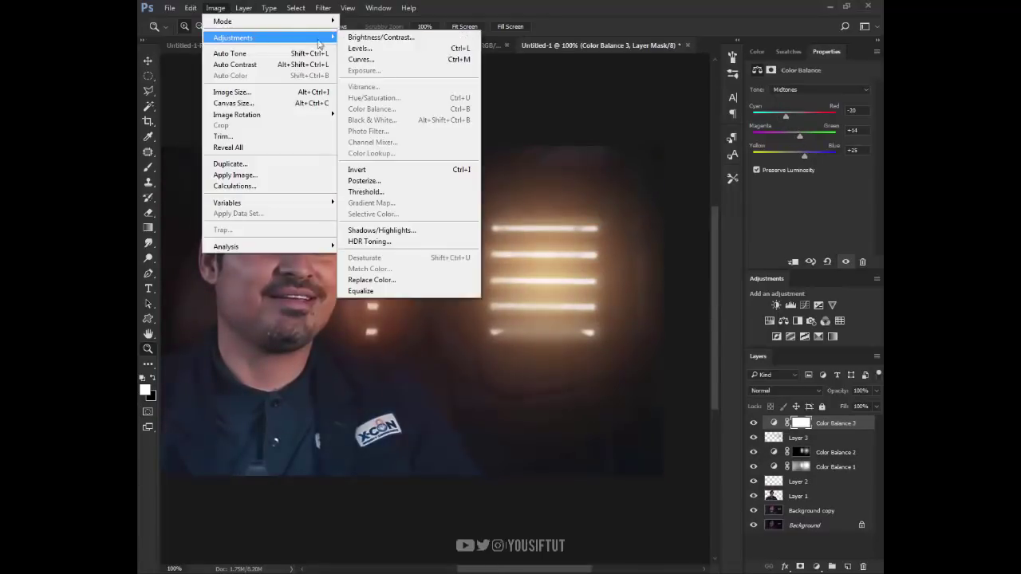
{"action": "left_click", "coordinate": [447, 170]}
Paint the cool tint back in over the man's jacket and face at 100% opacity.
{"action": "left_click_drag", "start_coordinate": [386, 301], "coordinate": [476, 287]}
{"action": "key", "text": "b"}
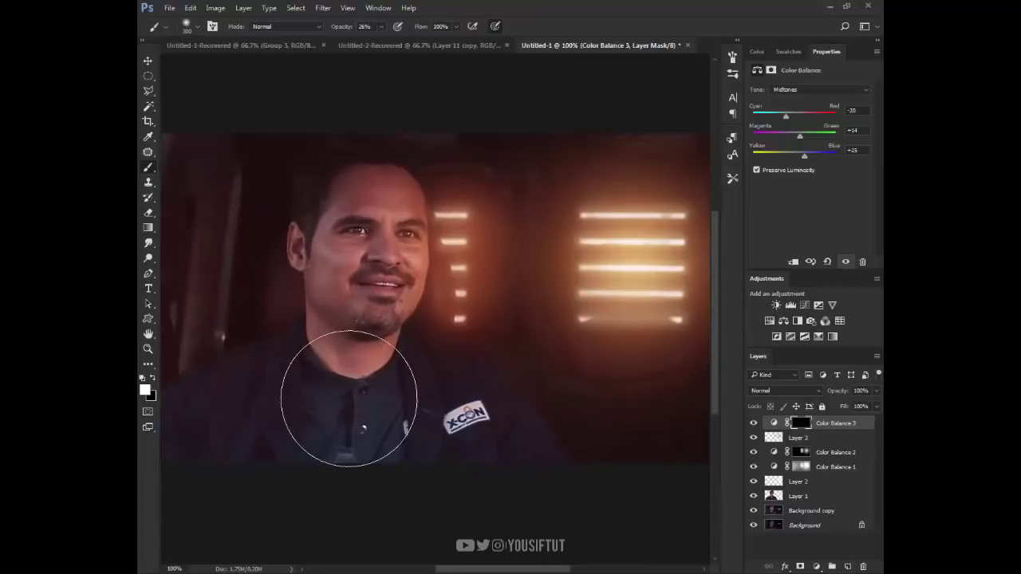
{"action": "left_click_drag", "start_coordinate": [330, 388], "coordinate": [324, 406]}
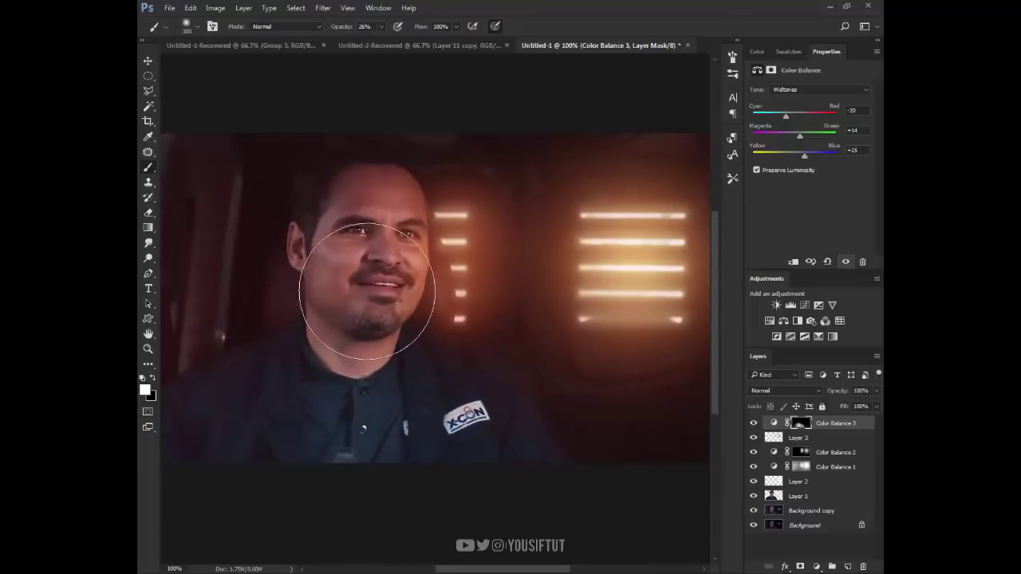
{"action": "mouse_move", "coordinate": [433, 296]}
{"action": "left_mouse_down"}
{"action": "mouse_move", "coordinate": [364, 255]}
{"action": "mouse_move", "coordinate": [364, 337]}
{"action": "left_mouse_up"}
{"action": "key", "text": "0"}
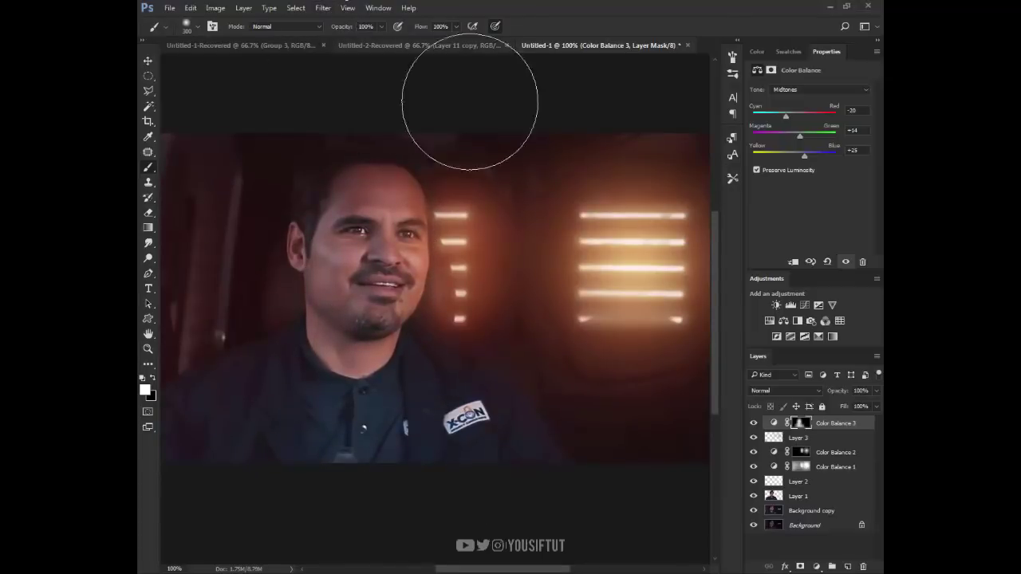
{"action": "key", "text": "bracketright"}
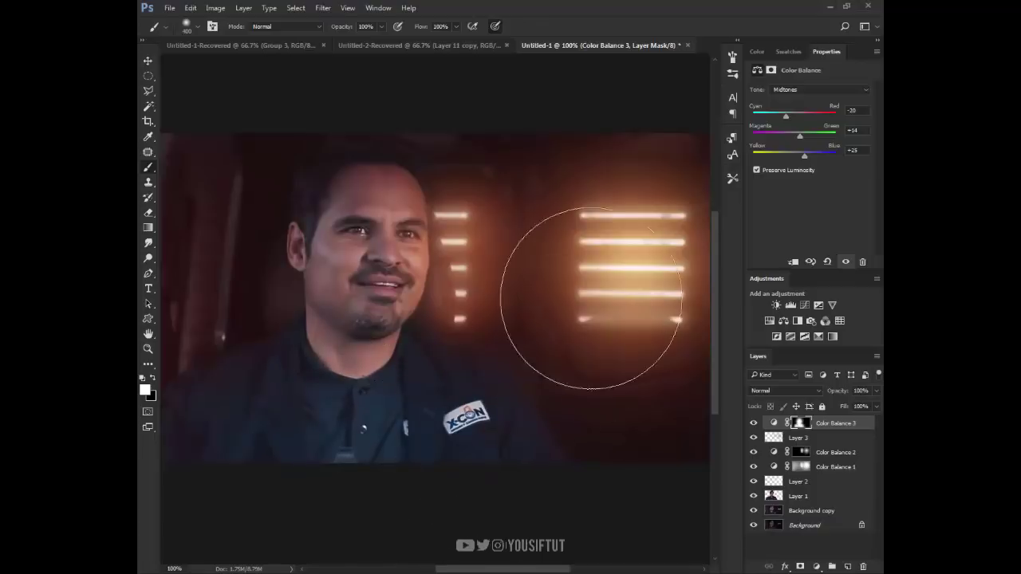
{"action": "key", "text": "z"}
{"action": "key", "text": "ctrl+minus"}
Reload the man's outline selection from Layer 1.
{"action": "left_click", "coordinate": [449, 264]}
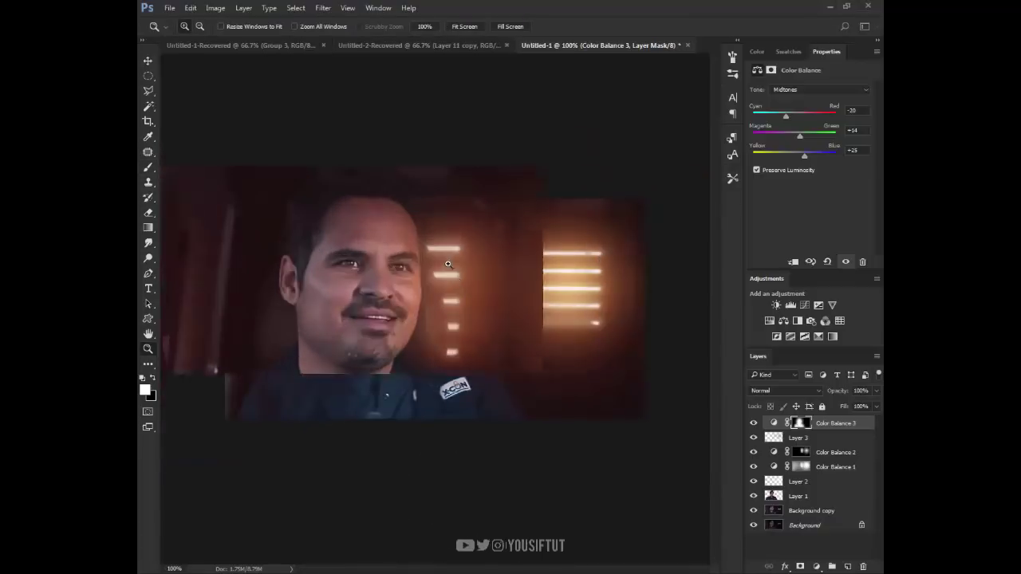
{"action": "left_click", "coordinate": [779, 497]}
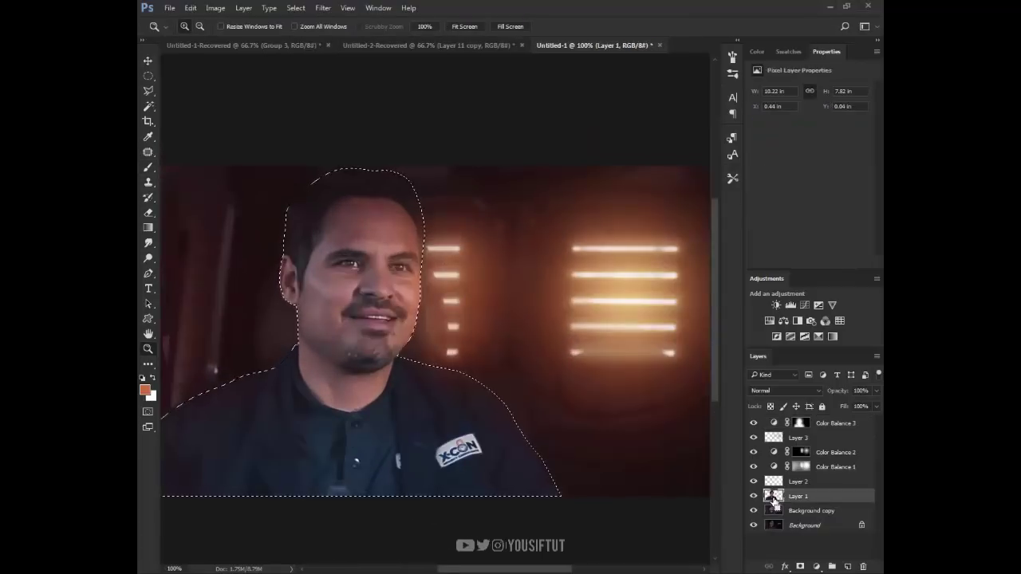
{"action": "key", "text": "ctrl+d"}
{"action": "left_click", "coordinate": [780, 496], "text": "ctrl"}
Add Layer 4 in Linear Dodge (Add) mode, zoom to the face and ready a smaller brush.
{"action": "left_click", "coordinate": [848, 567]}
{"action": "left_click_drag", "start_coordinate": [379, 156], "coordinate": [501, 351]}
{"action": "left_click", "coordinate": [786, 390]}
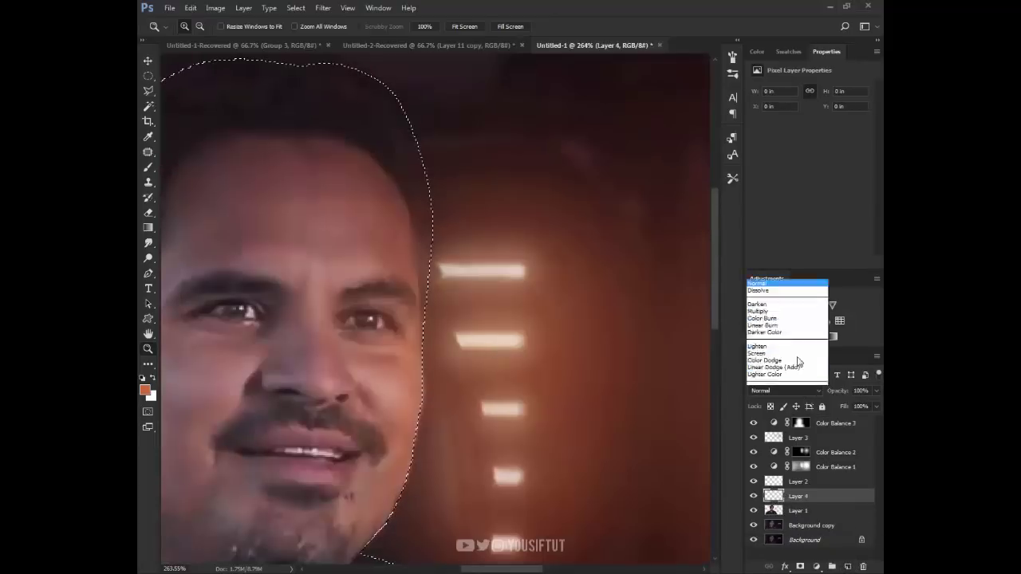
{"action": "left_click", "coordinate": [806, 332]}
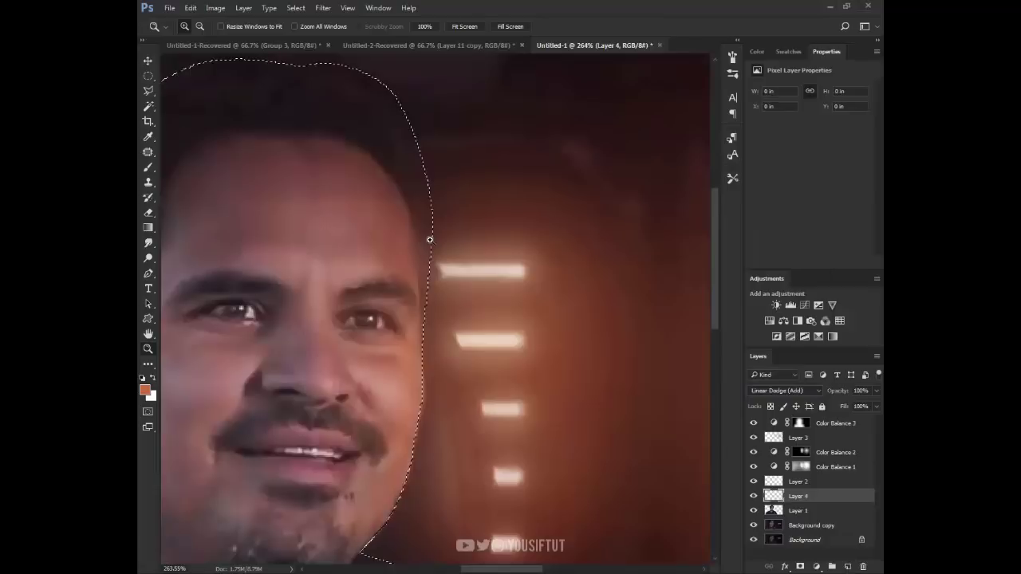
{"action": "key", "text": "b"}
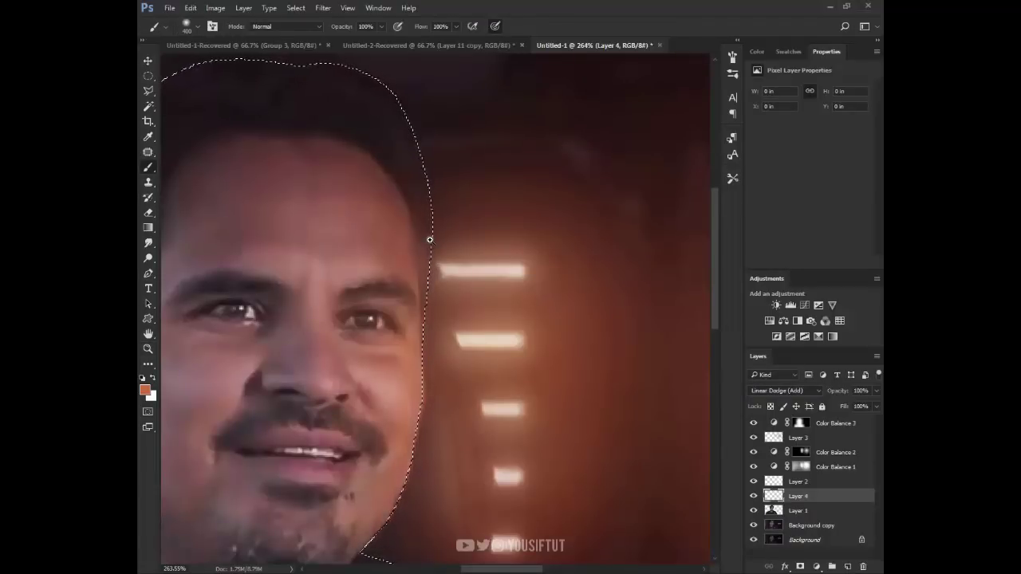
{"action": "key", "text": "bracketleft"}
{"action": "key", "text": "bracketleft"}
{"action": "key", "text": "bracketleft"}
{"action": "key", "text": "bracketleft"}
{"action": "key", "text": "bracketleft"}
{"action": "key", "text": "bracketleft"}
{"action": "key", "text": "bracketleft"}
{"action": "key", "text": "bracketleft"}
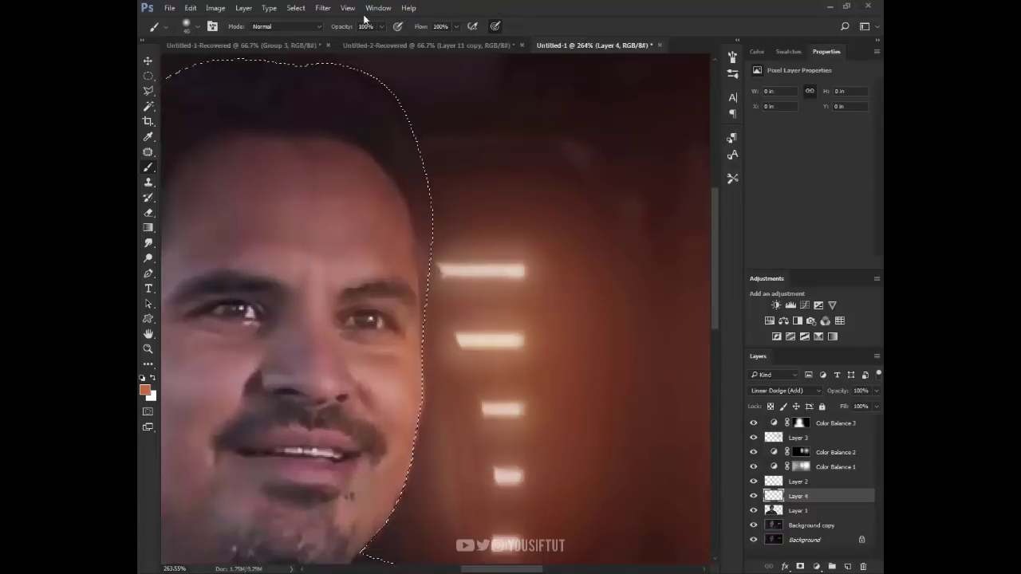
Paint warm rim glow strokes along the chin and down the shoulder edge.
{"action": "left_click_drag", "start_coordinate": [474, 223], "coordinate": [444, 417]}
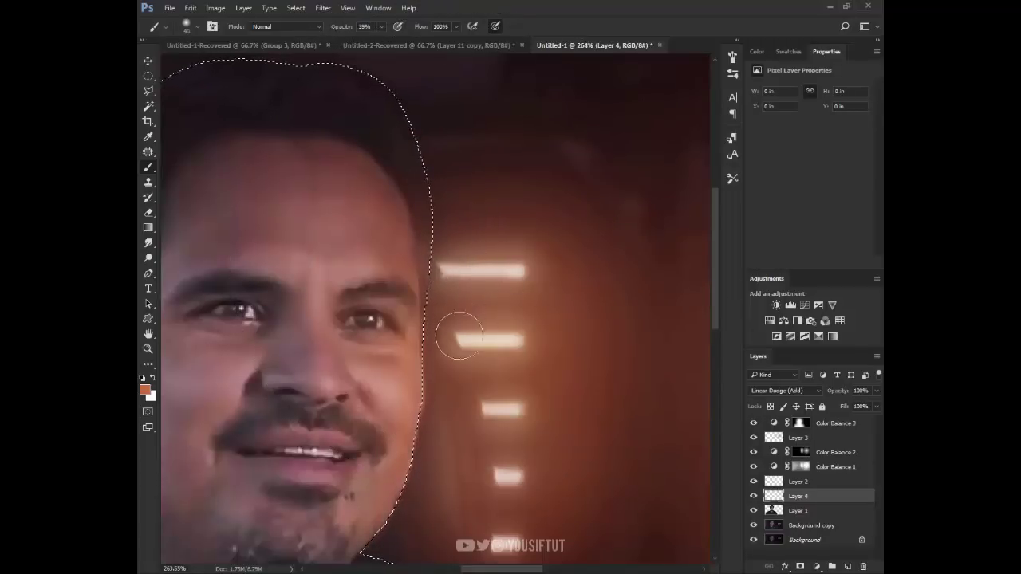
{"action": "scroll", "coordinate": [443, 391], "scroll_direction": "down", "scroll_amount": 3}
{"action": "left_click_drag", "start_coordinate": [440, 361], "coordinate": [519, 433]}
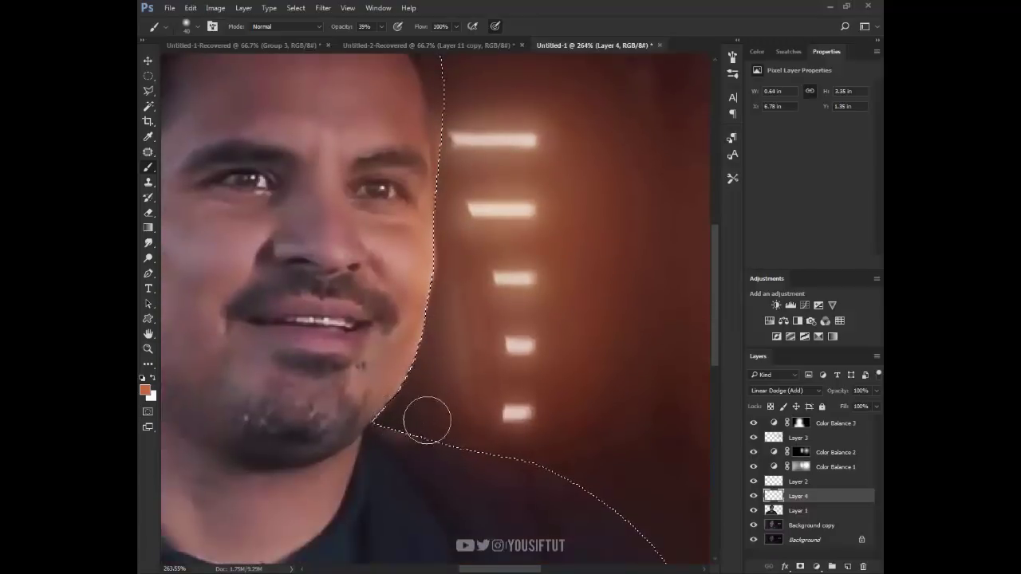
{"action": "scroll", "coordinate": [519, 433], "scroll_direction": "down", "scroll_amount": 3}
{"action": "scroll", "coordinate": [520, 433], "scroll_direction": "right", "scroll_amount": 3}
{"action": "mouse_move", "coordinate": [523, 353]}
{"action": "left_mouse_down"}
{"action": "mouse_move", "coordinate": [588, 399]}
{"action": "mouse_move", "coordinate": [659, 570]}
{"action": "left_mouse_up"}
{"action": "scroll", "coordinate": [547, 342], "scroll_direction": "down", "scroll_amount": 3}
{"action": "scroll", "coordinate": [583, 410], "scroll_direction": "up", "scroll_amount": 4}
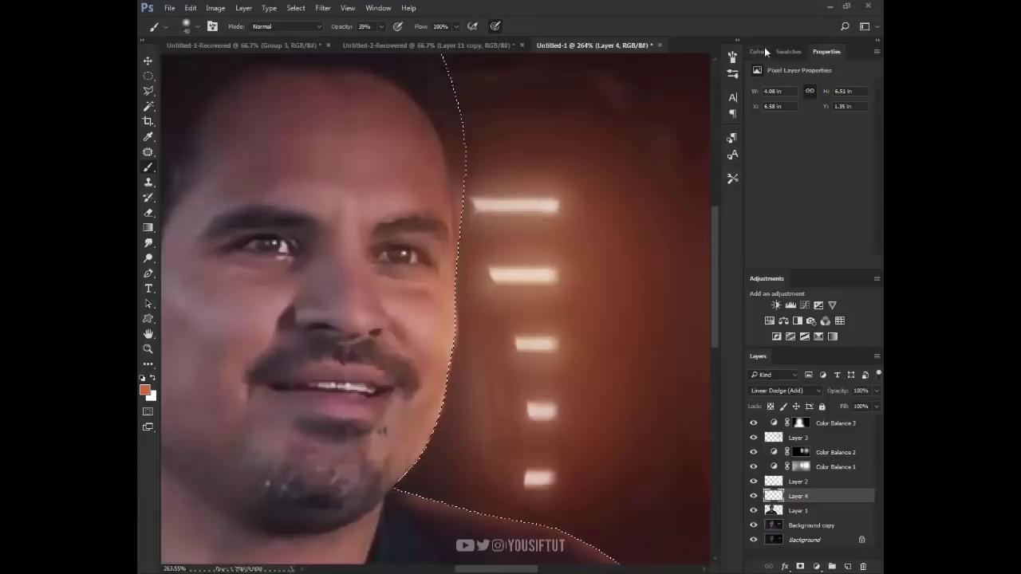
Paint a lighter orange just right of the face edge, then deselect and zoom out.
{"action": "key", "text": "F6"}
{"action": "left_click", "coordinate": [819, 70]}
{"action": "key", "text": "ctrl+Return"}
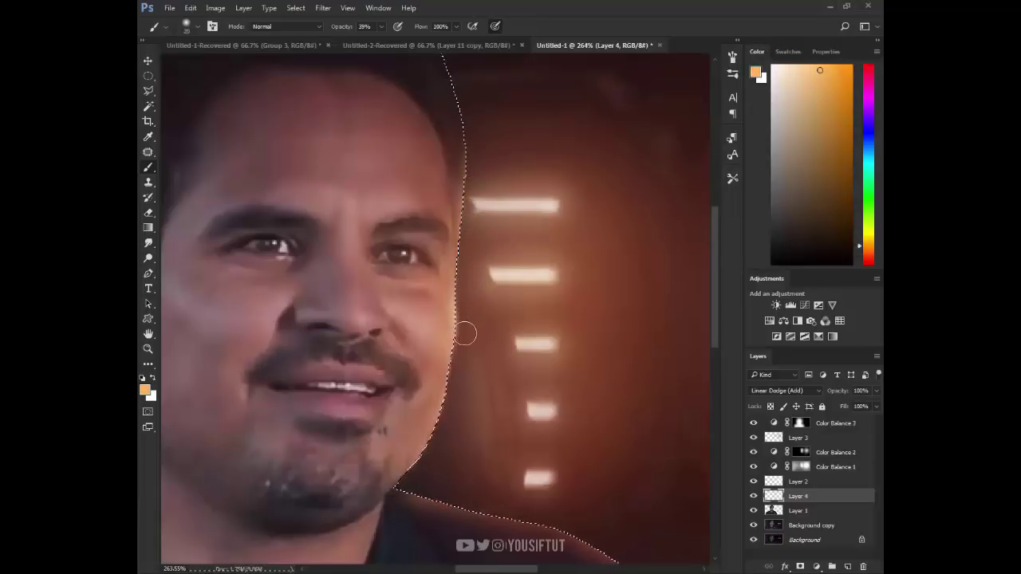
{"action": "left_click_drag", "start_coordinate": [467, 348], "coordinate": [460, 378]}
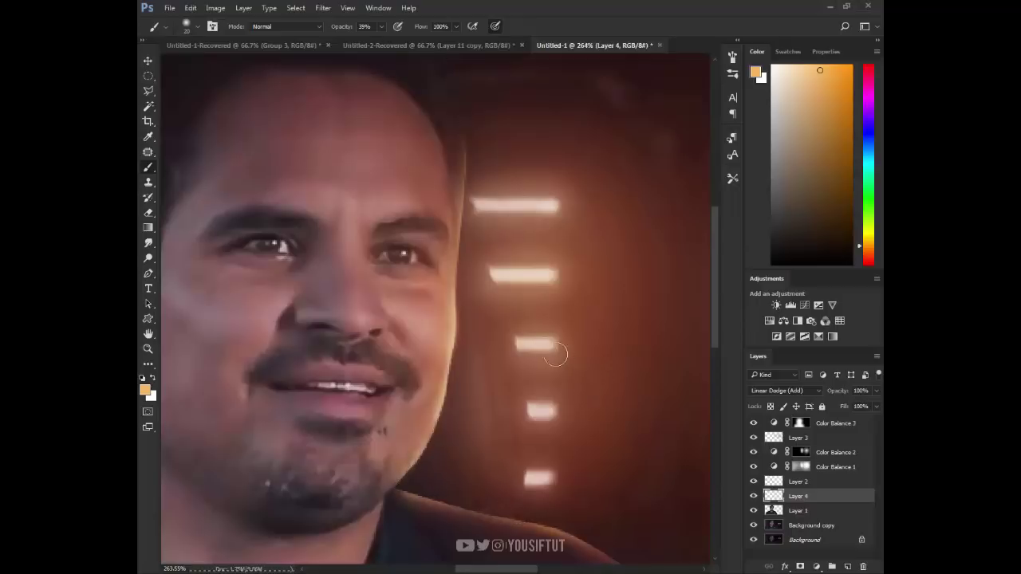
{"action": "key", "text": "ctrl+d"}
{"action": "key", "text": "z"}
{"action": "left_click", "coordinate": [524, 333], "text": "alt"}
Select the Blur tool and zoom in on the mouth and chin.
{"action": "left_click_drag", "start_coordinate": [372, 175], "coordinate": [452, 333]}
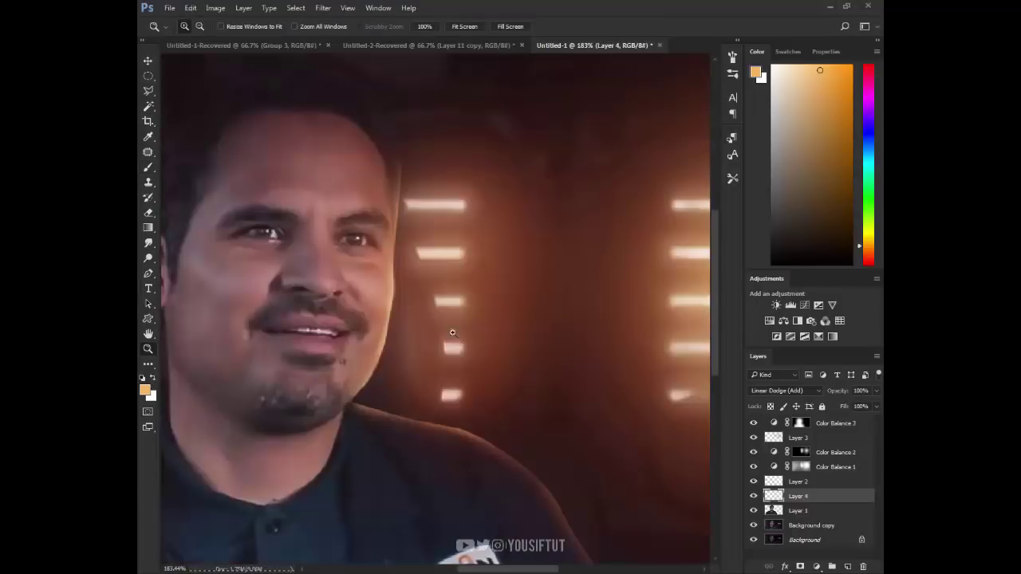
{"action": "left_click", "coordinate": [149, 242]}
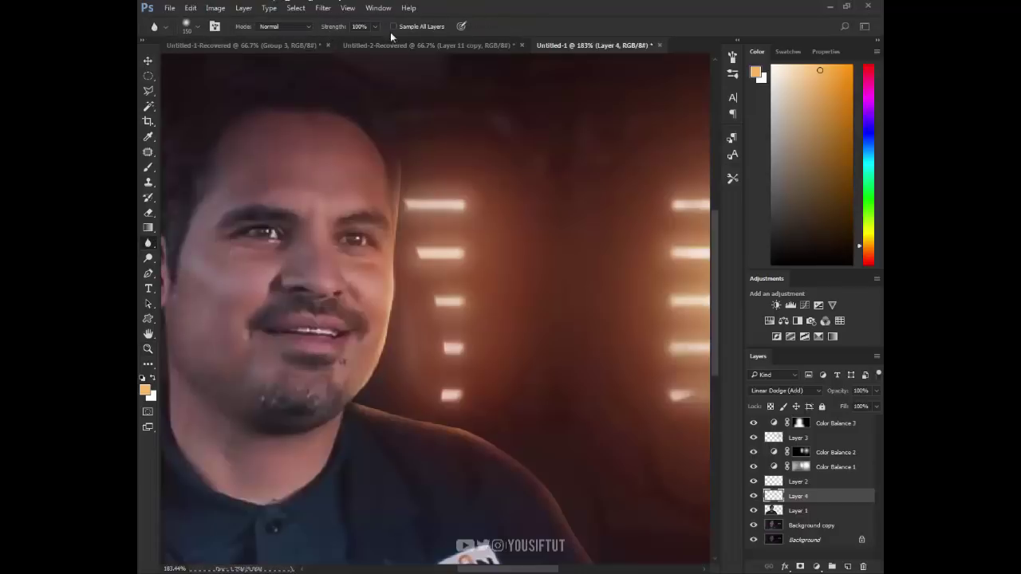
{"action": "key", "text": "b"}
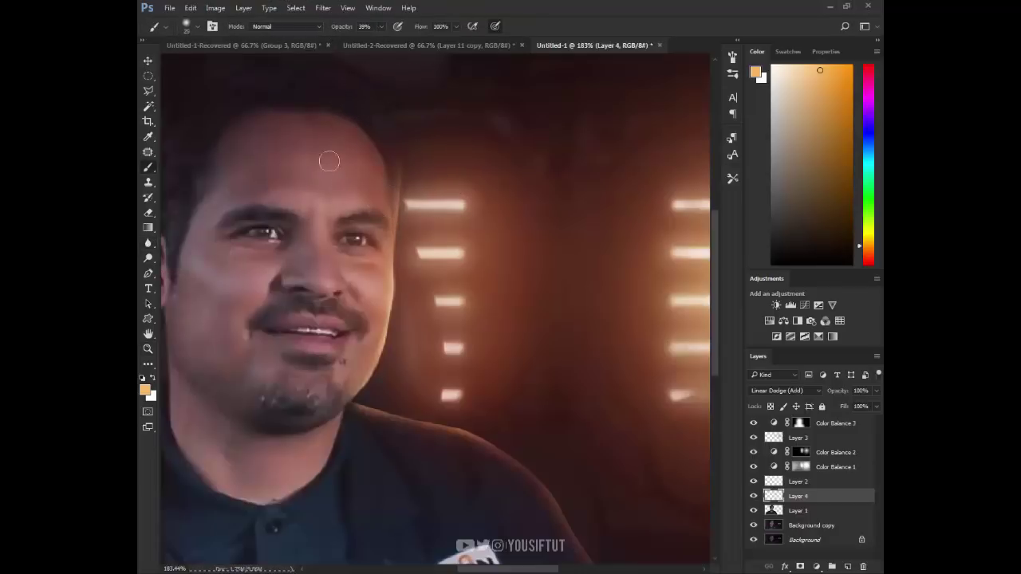
{"action": "left_click", "coordinate": [148, 244]}
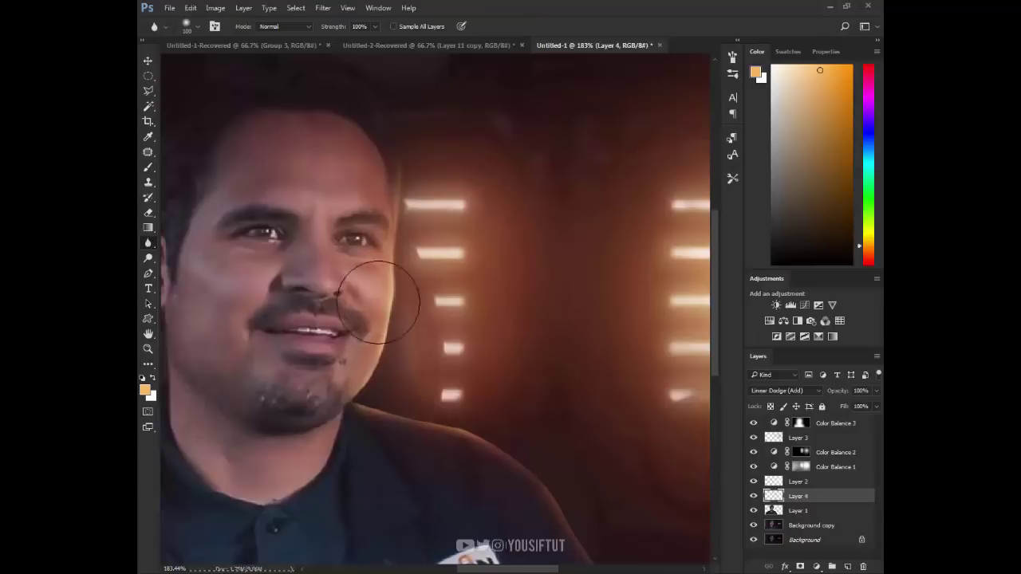
{"action": "mouse_move", "coordinate": [577, 474]}
{"action": "left_mouse_down"}
{"action": "mouse_move", "coordinate": [522, 360]}
{"action": "mouse_move", "coordinate": [689, 500]}
{"action": "left_mouse_up"}
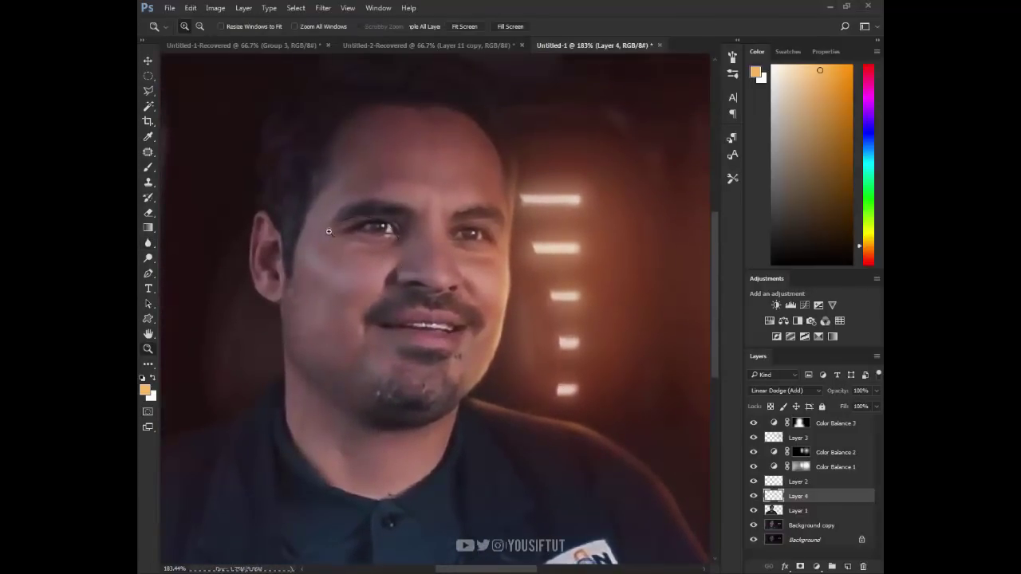
{"action": "key", "text": "z"}
{"action": "left_click_drag", "start_coordinate": [402, 268], "coordinate": [558, 471]}
Draw a straight-edged lasso selection around the chin, then deselect it.
{"action": "key", "text": "l"}
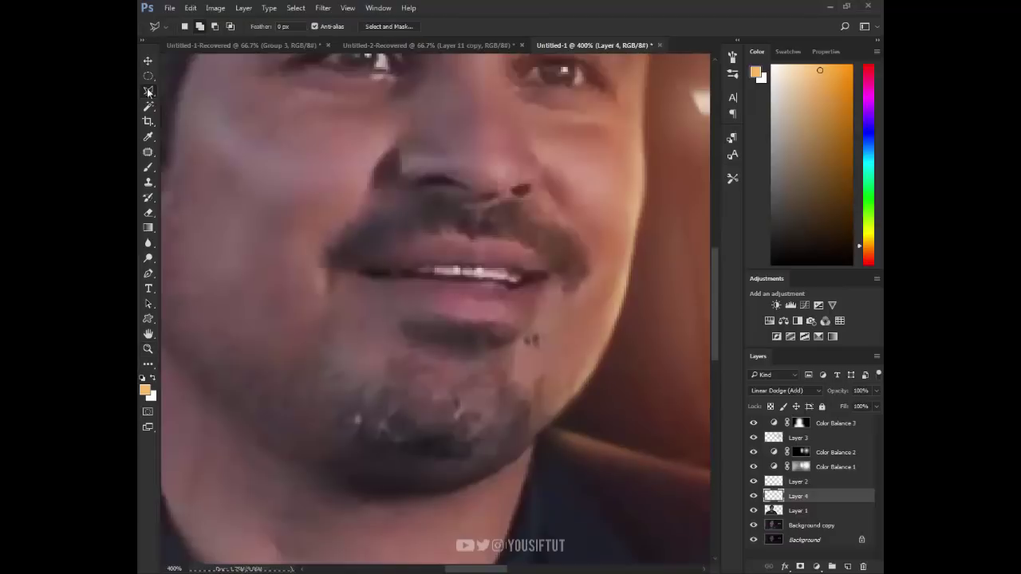
{"action": "right_click", "coordinate": [147, 92]}
{"action": "left_click", "coordinate": [192, 105]}
{"action": "scroll", "coordinate": [510, 428], "scroll_direction": "down", "scroll_amount": 3}
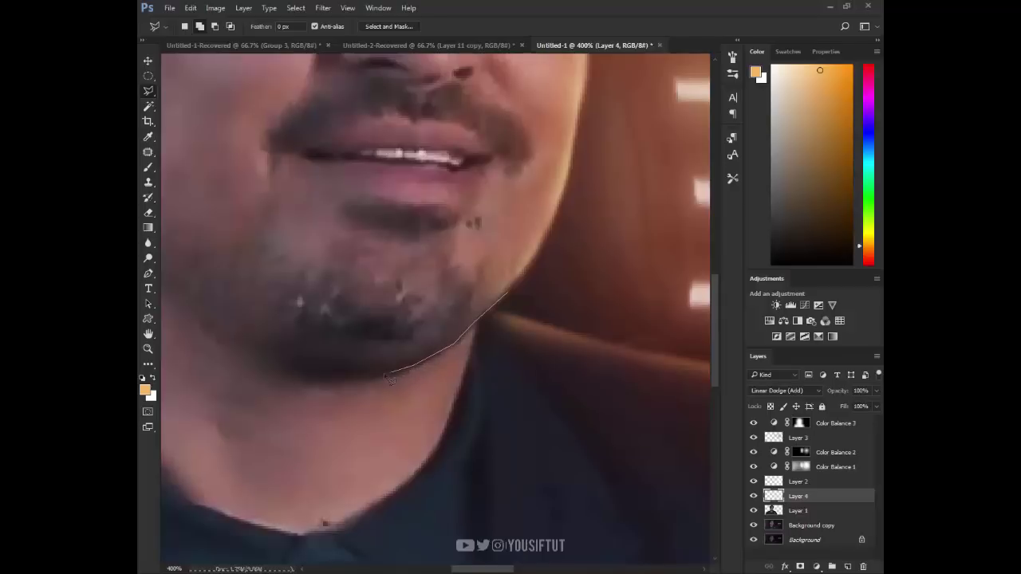
{"action": "left_click", "coordinate": [529, 192]}
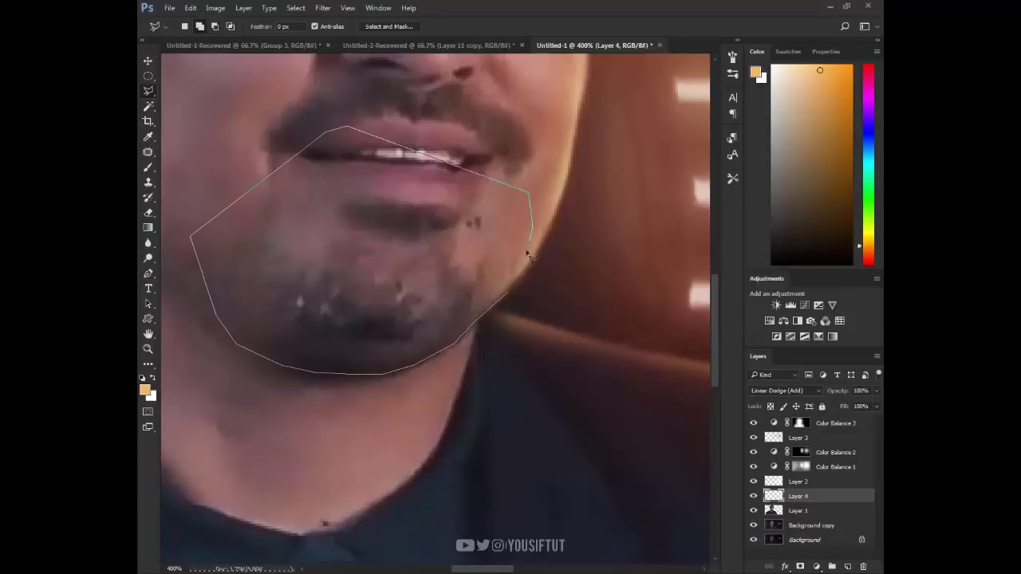
{"action": "left_click", "coordinate": [528, 281]}
{"action": "key", "text": "b"}
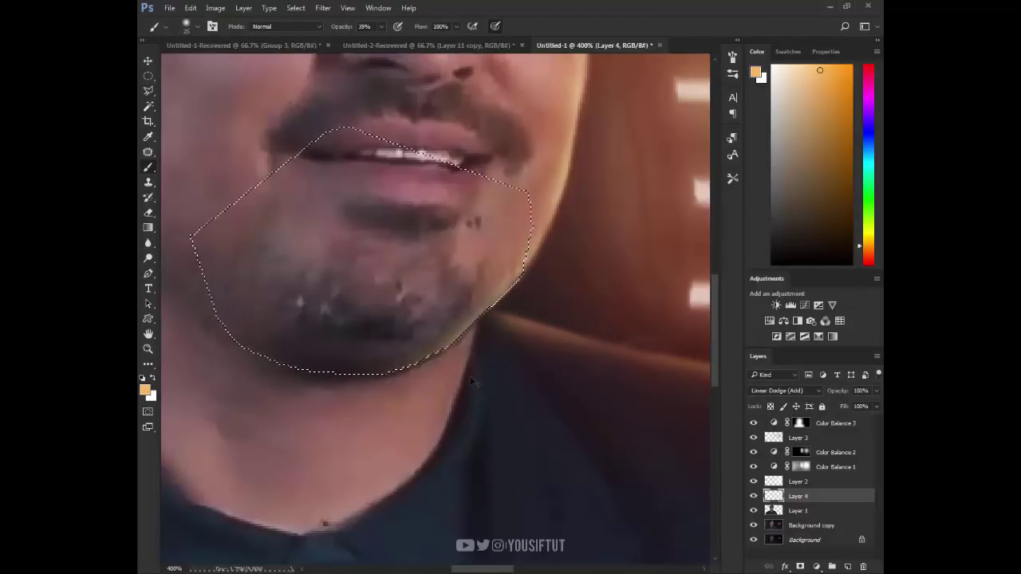
{"action": "key", "text": "ctrl+d"}
Set up the Smudge tool with a brush preset for the beard edge, then fit the image on screen.
{"action": "key", "text": "r"}
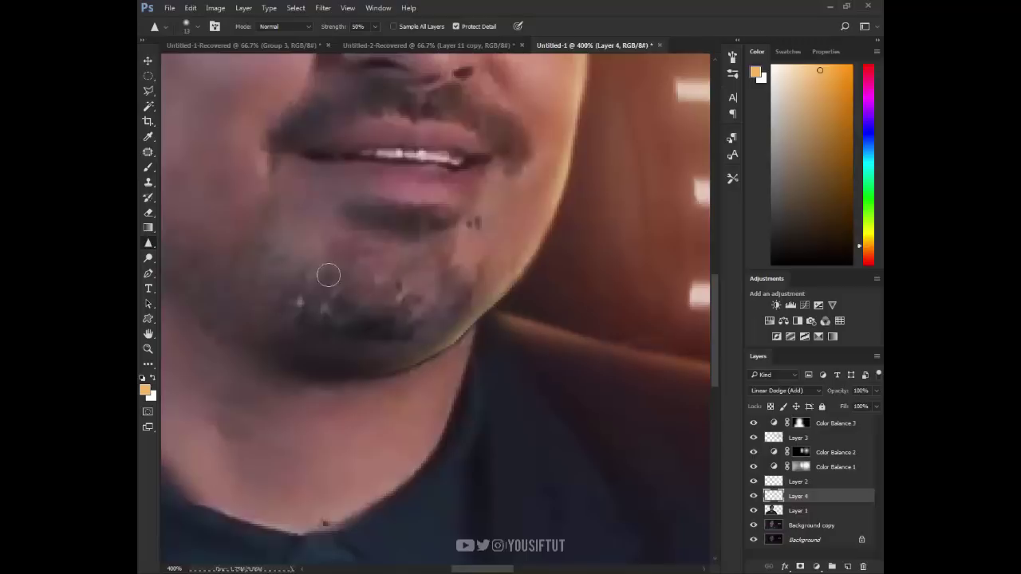
{"action": "key", "text": "shift+r"}
{"action": "key", "text": "shift+r"}
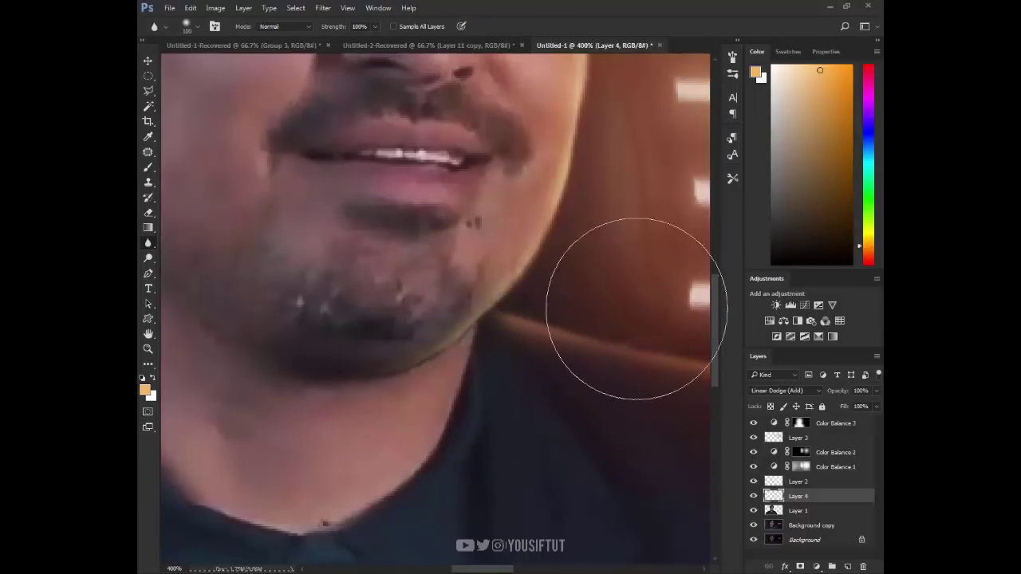
{"action": "right_click", "coordinate": [148, 243]}
{"action": "left_click", "coordinate": [179, 265]}
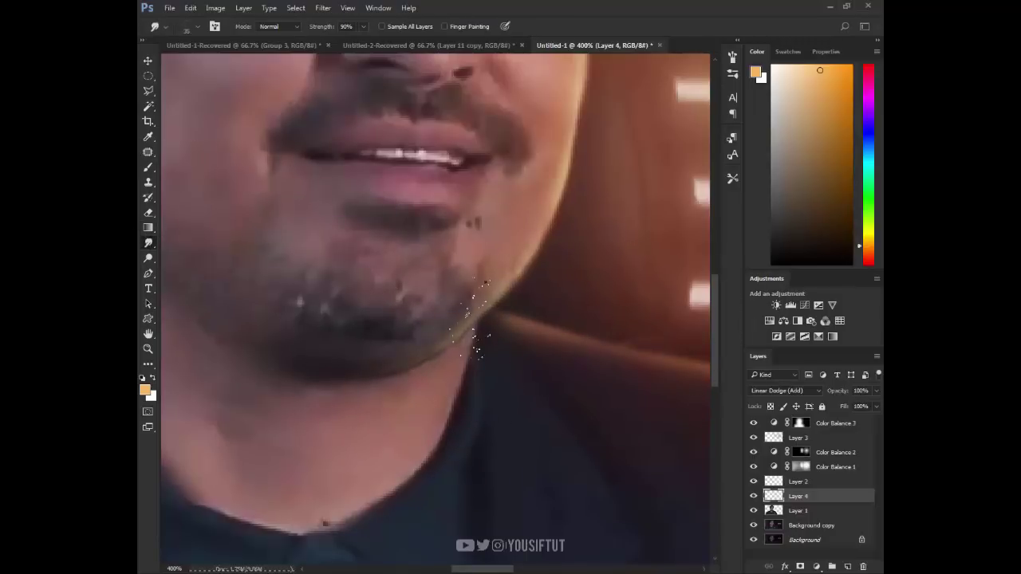
{"action": "right_click", "coordinate": [477, 349]}
{"action": "double_click", "coordinate": [523, 359]}
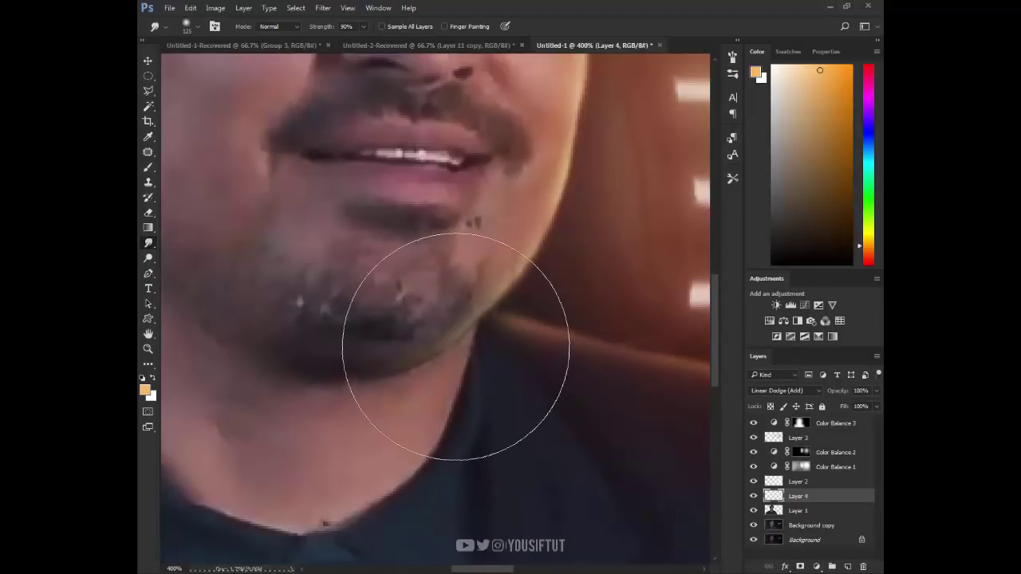
{"action": "key", "text": "bracketright"}
{"action": "key", "text": "bracketright"}
{"action": "key", "text": "bracketleft"}
{"action": "key", "text": "bracketleft"}
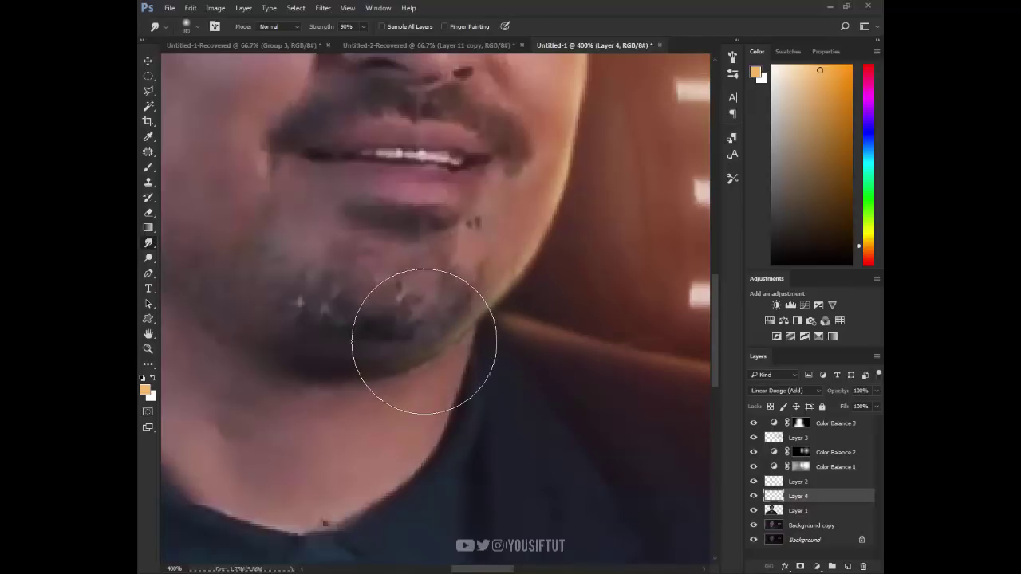
{"action": "key", "text": "ctrl+0"}
Zoom in on the face and draw a straight-edged lasso selection along the cheek edge.
{"action": "key", "text": "bracketleft"}
{"action": "key", "text": "bracketleft"}
{"action": "key", "text": "bracketleft"}
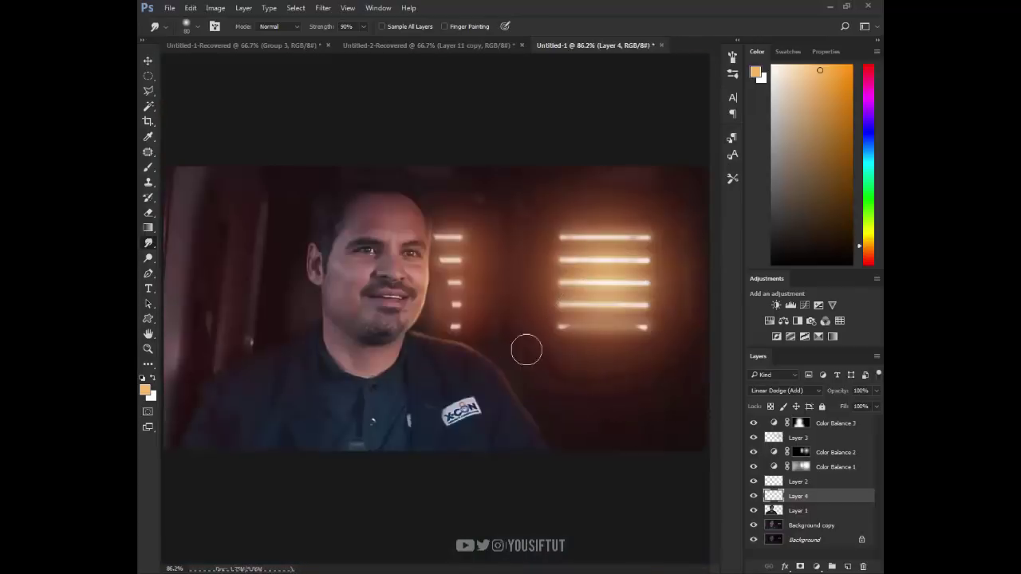
{"action": "key", "text": "v"}
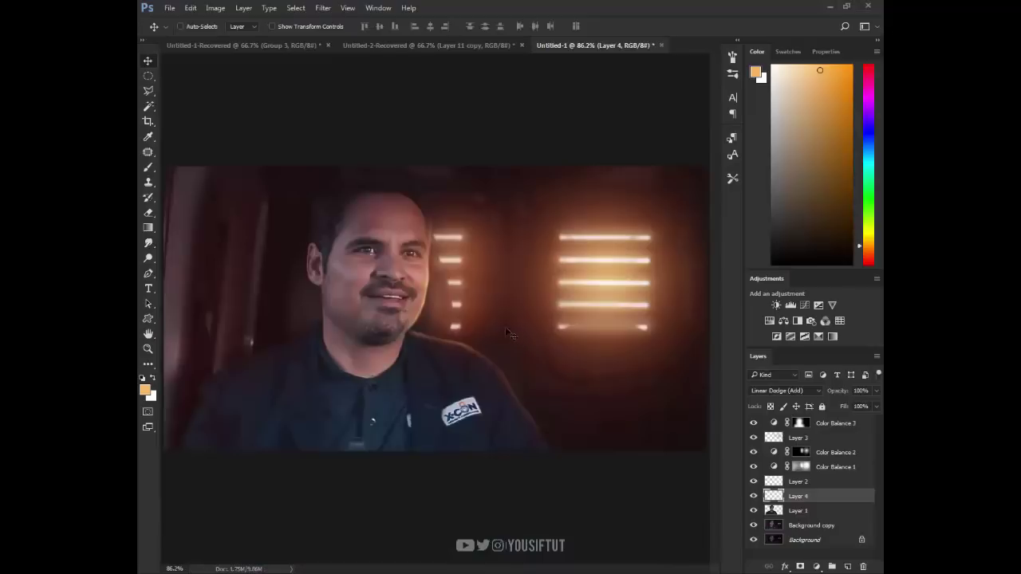
{"action": "key", "text": "z"}
{"action": "left_click_drag", "start_coordinate": [343, 260], "coordinate": [479, 333]}
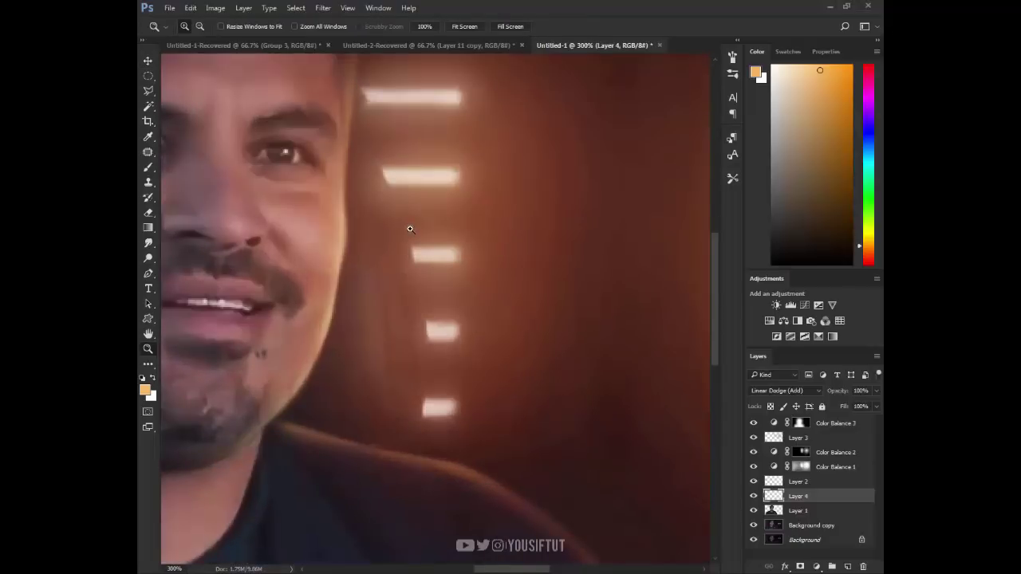
{"action": "key", "text": "l"}
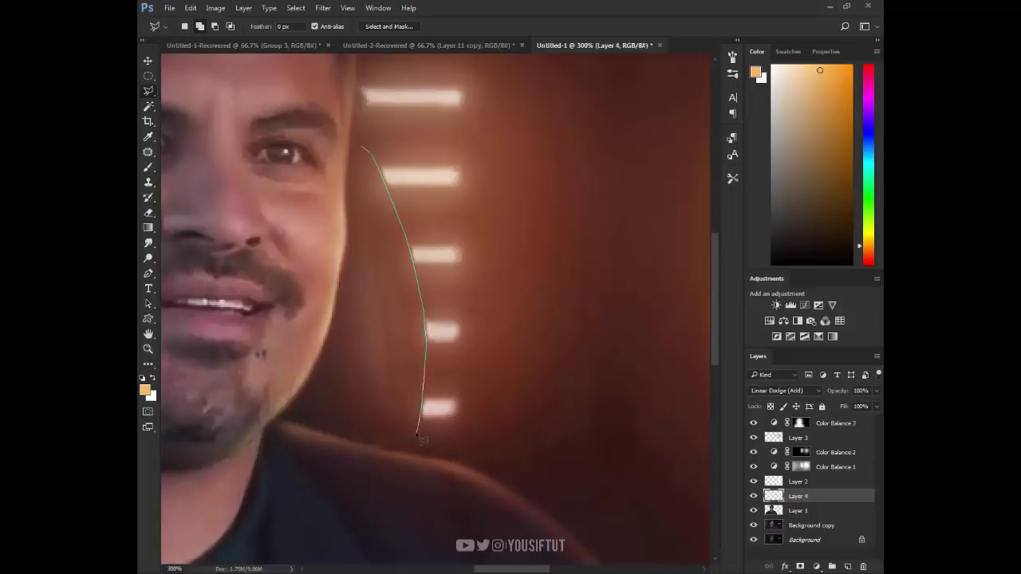
{"action": "left_click", "coordinate": [288, 390]}
{"action": "left_click", "coordinate": [300, 209]}
{"action": "double_click", "coordinate": [343, 133]}
Paint deeper orange glow up the cheek edge, then deselect and soften it near the eye.
{"action": "key", "text": "b"}
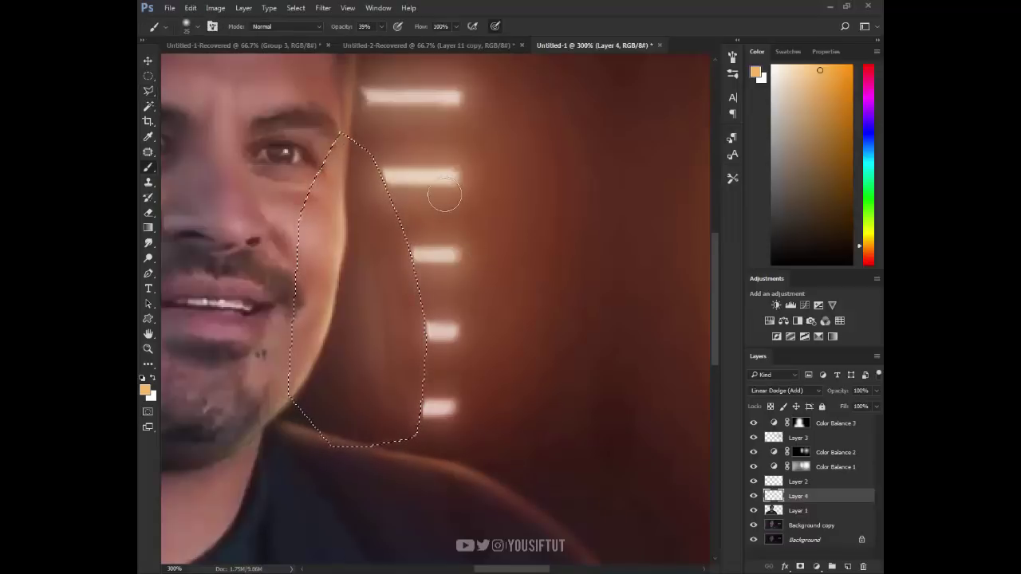
{"action": "left_click_drag", "start_coordinate": [868, 246], "coordinate": [867, 252]}
{"action": "left_click", "coordinate": [824, 92]}
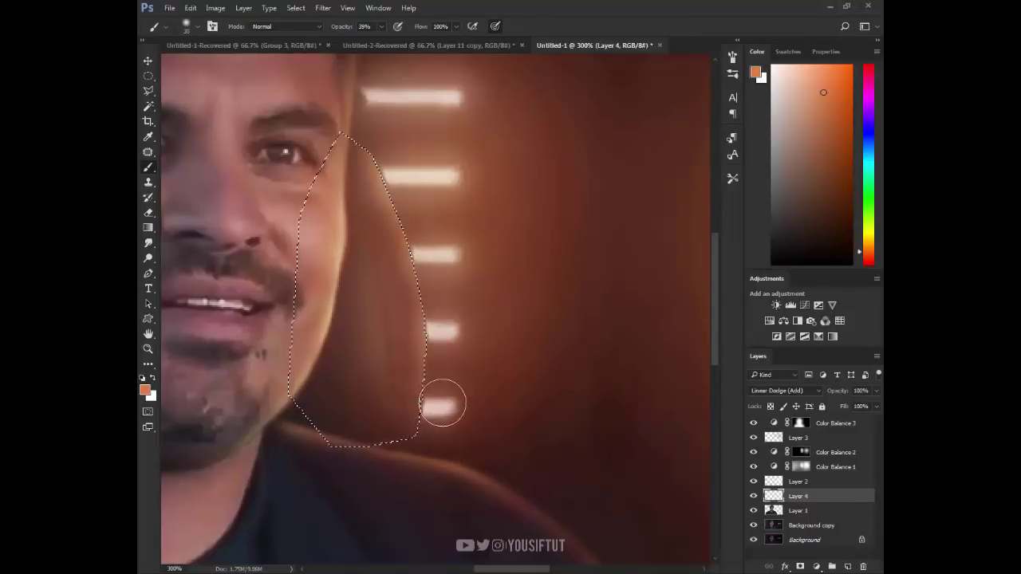
{"action": "key", "text": "ctrl+z"}
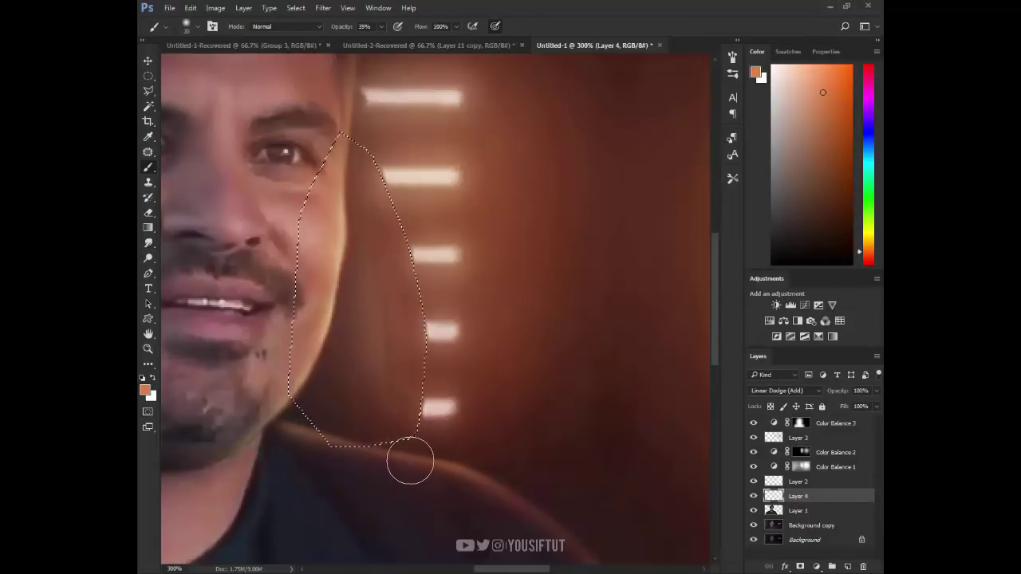
{"action": "left_click_drag", "start_coordinate": [411, 461], "coordinate": [412, 199]}
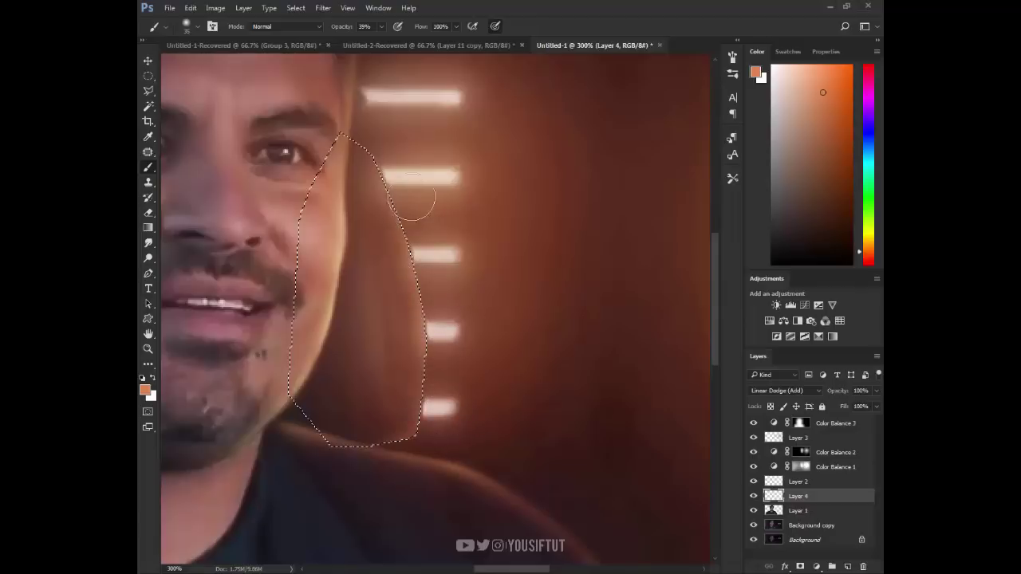
{"action": "key", "text": "ctrl+d"}
{"action": "left_click_drag", "start_coordinate": [148, 242], "coordinate": [187, 268]}
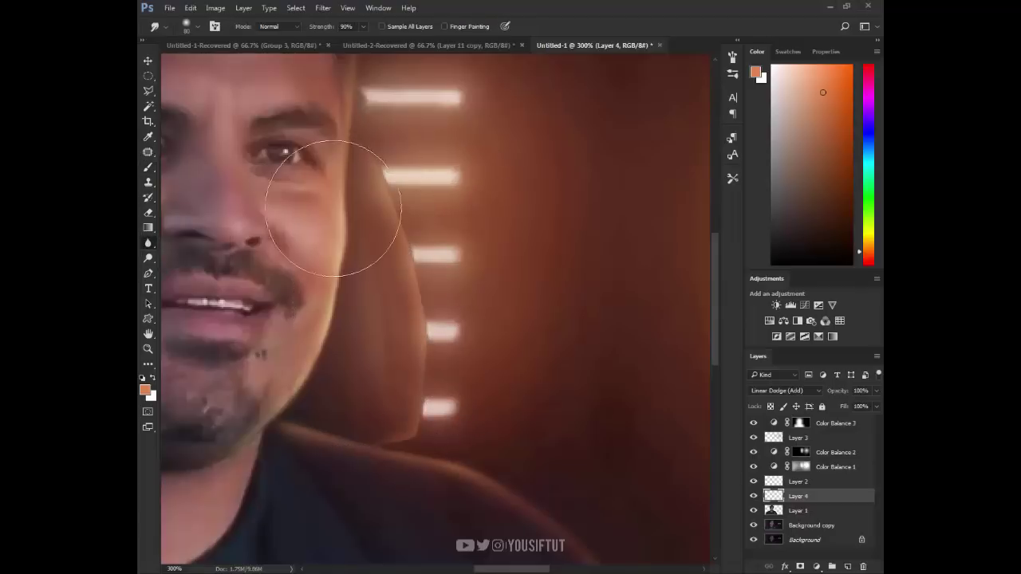
{"action": "key", "text": "r"}
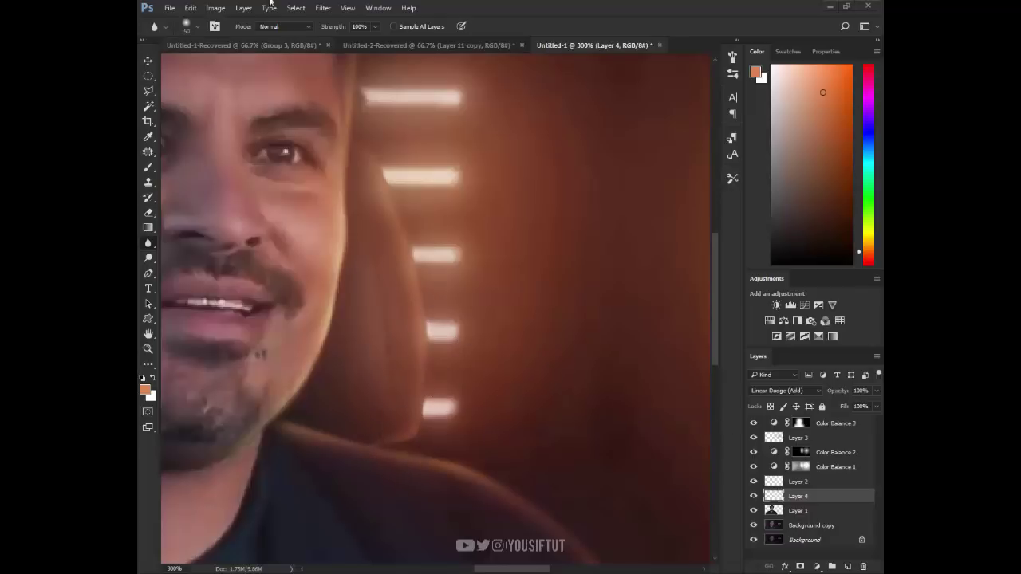
Reselect the headrest selection and pick a light peach foreground colour.
{"action": "left_click", "coordinate": [215, 8]}
{"action": "left_click", "coordinate": [215, 7]}
{"action": "left_click", "coordinate": [296, 7]}
{"action": "left_click", "coordinate": [323, 41]}
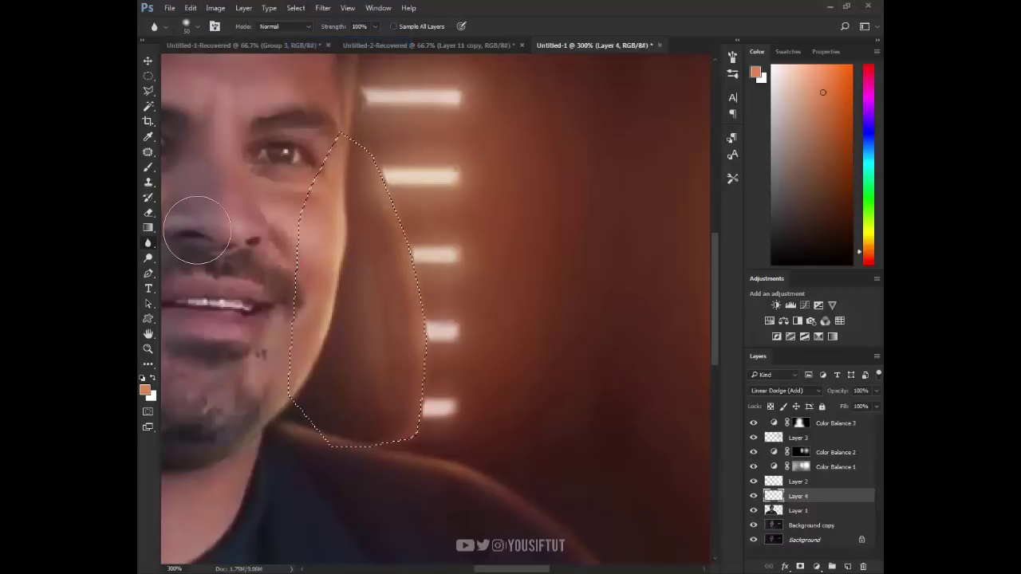
{"action": "left_click", "coordinate": [806, 64]}
{"action": "left_click", "coordinate": [868, 245]}
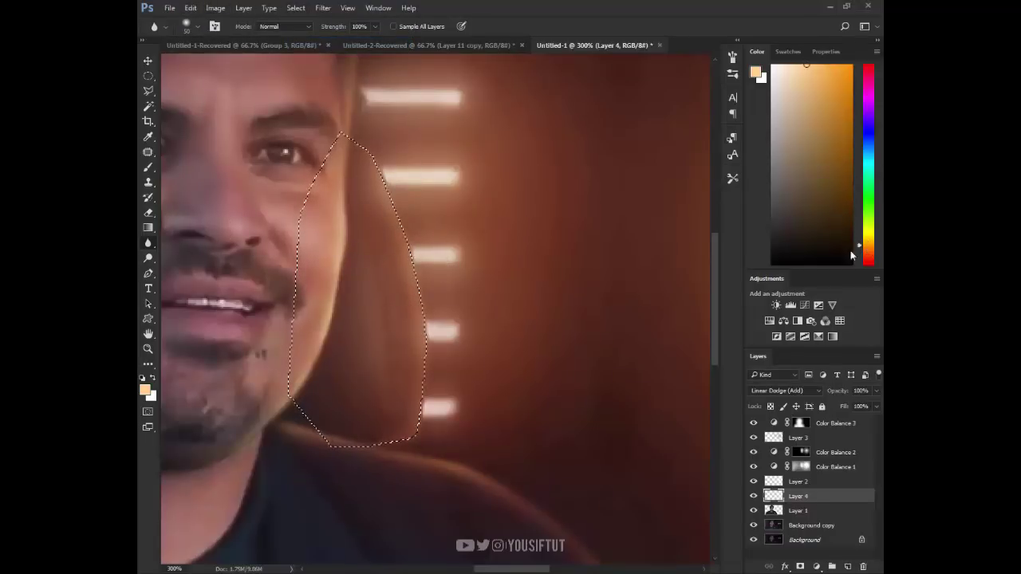
{"action": "left_click_drag", "start_coordinate": [388, 152], "coordinate": [397, 171]}
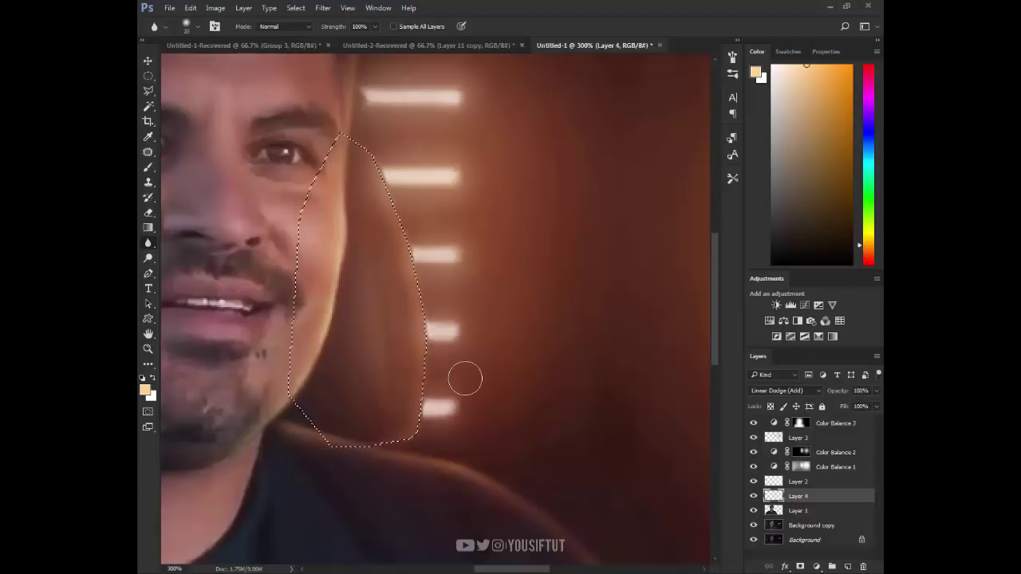
Paint peach glow down the headrest edge in two passes, then deselect and blur it.
{"action": "key", "text": "b"}
{"action": "left_click_drag", "start_coordinate": [401, 173], "coordinate": [413, 433]}
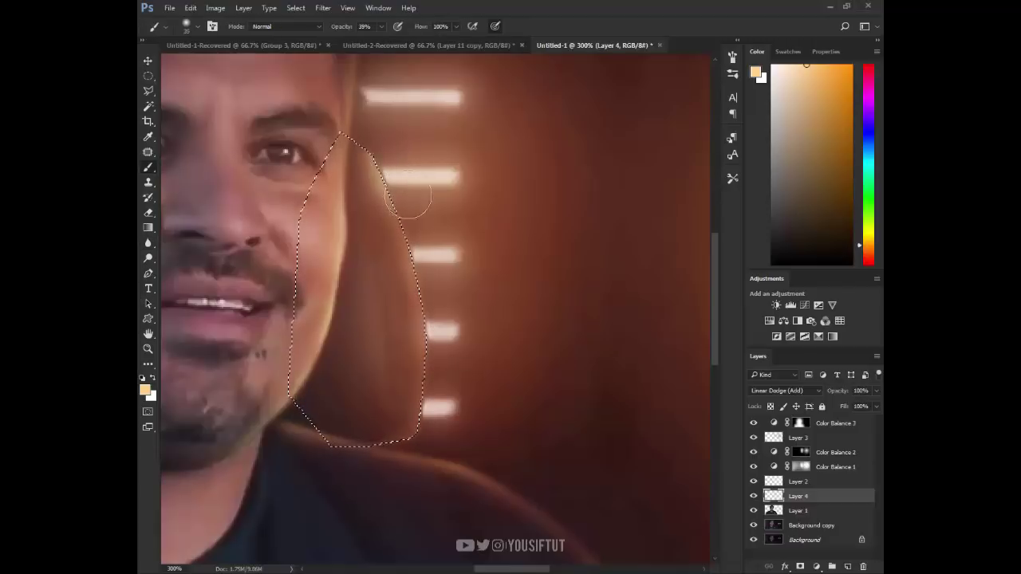
{"action": "left_click_drag", "start_coordinate": [401, 143], "coordinate": [439, 422]}
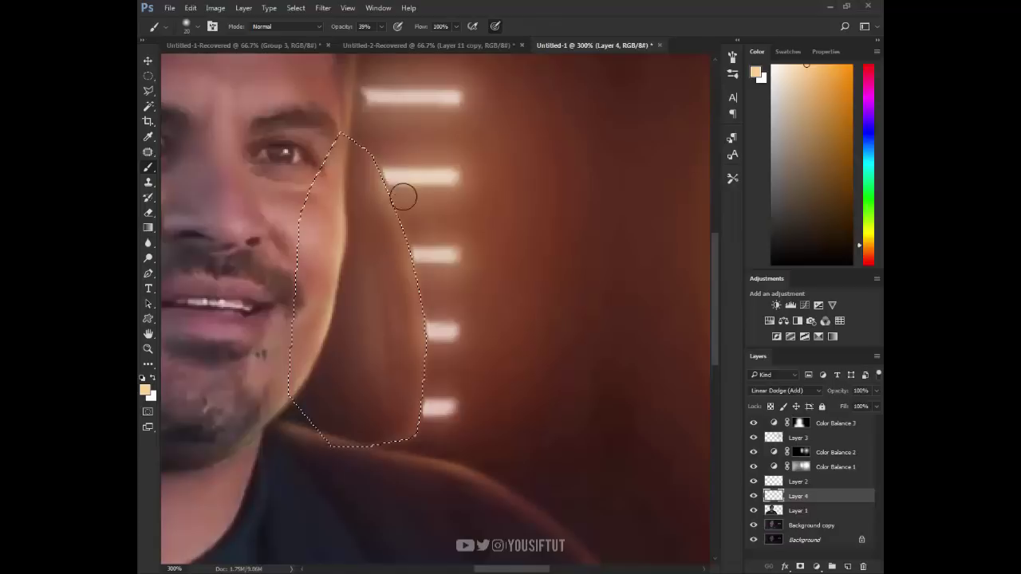
{"action": "key", "text": "ctrl+d"}
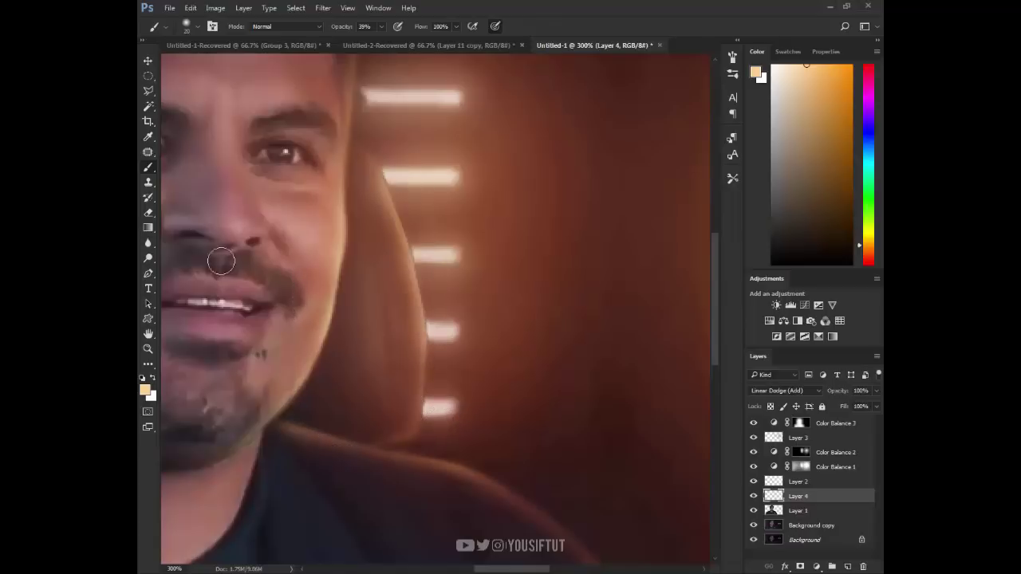
{"action": "key", "text": "r"}
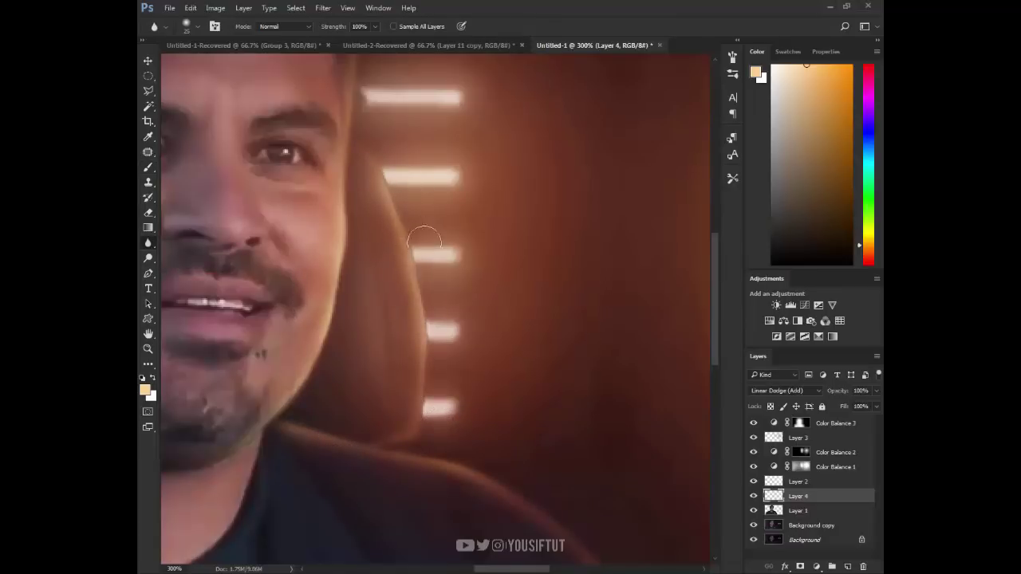
{"action": "mouse_move", "coordinate": [419, 155]}
{"action": "left_mouse_down"}
{"action": "mouse_move", "coordinate": [391, 212]}
{"action": "mouse_move", "coordinate": [428, 383]}
{"action": "left_mouse_up"}
{"action": "key", "text": "ctrl+0"}
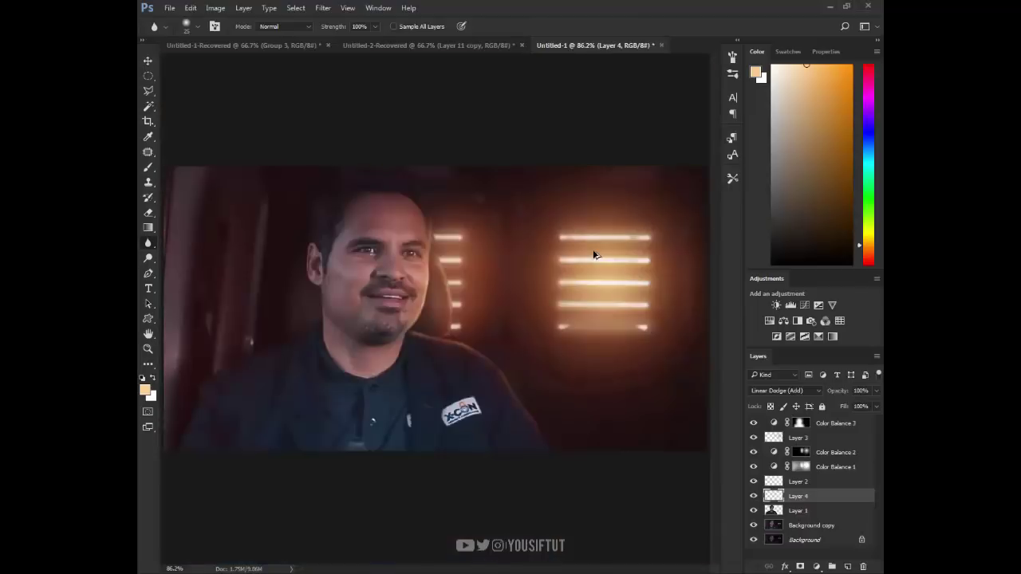
{"action": "key", "text": "z"}
{"action": "left_click", "coordinate": [506, 301]}
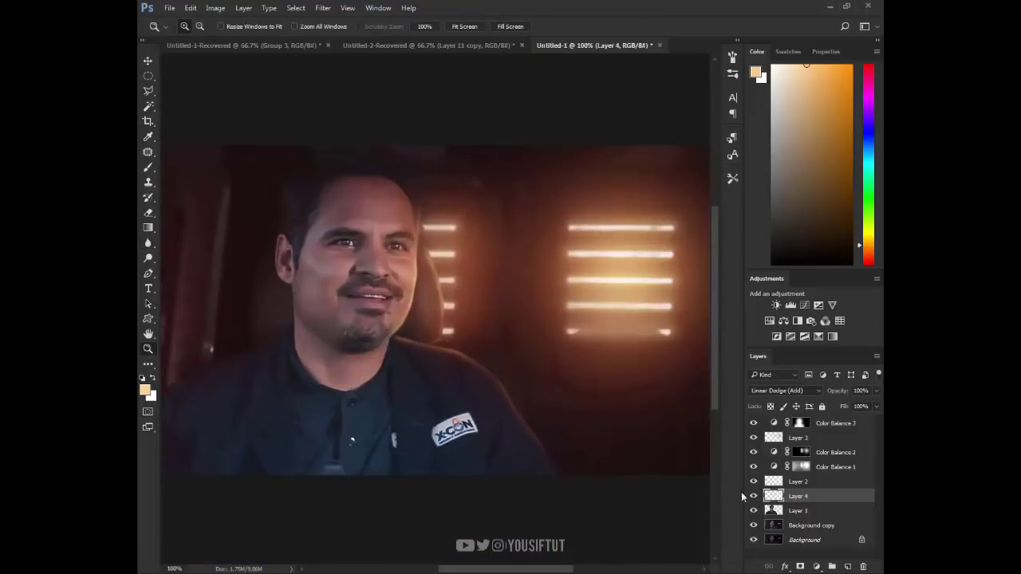
{"action": "left_click", "coordinate": [753, 526], "text": "alt"}
{"action": "left_click", "coordinate": [753, 526], "text": "alt"}
{"action": "left_click", "coordinate": [496, 346], "text": "alt"}
{"action": "key", "text": "e"}
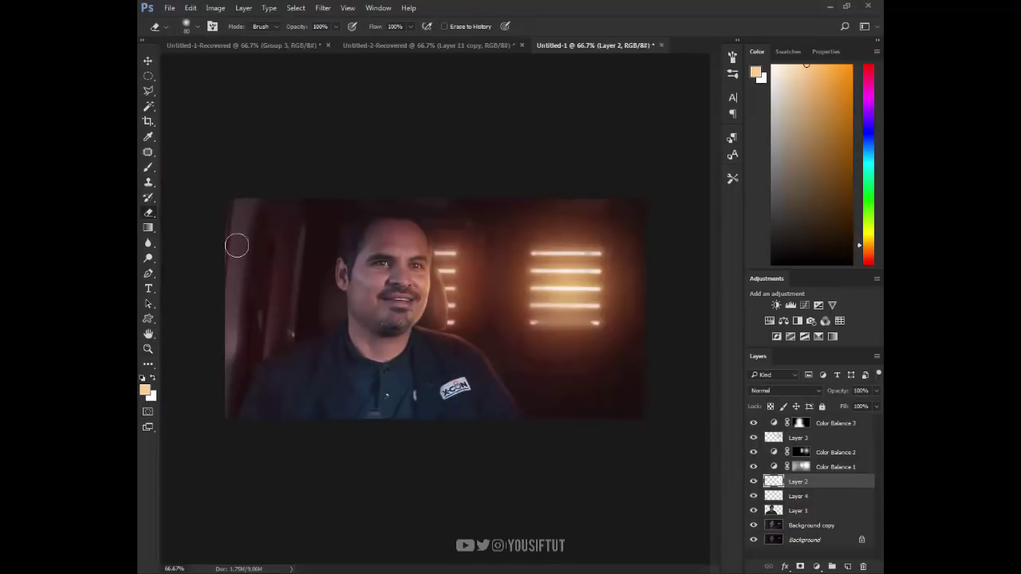
{"action": "right_click", "coordinate": [147, 212]}
{"action": "left_click", "coordinate": [205, 211]}
{"action": "key", "text": "bracketright"}
{"action": "key", "text": "bracketright"}
{"action": "key", "text": "bracketright"}
{"action": "key", "text": "alt+bracketleft"}
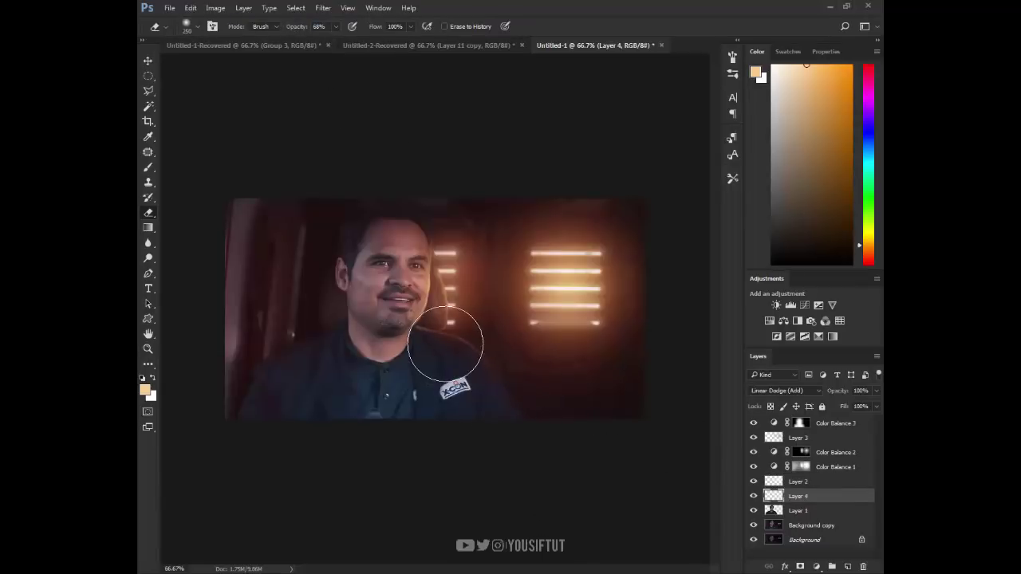
{"action": "key", "text": "z"}
{"action": "key", "text": "alt"}
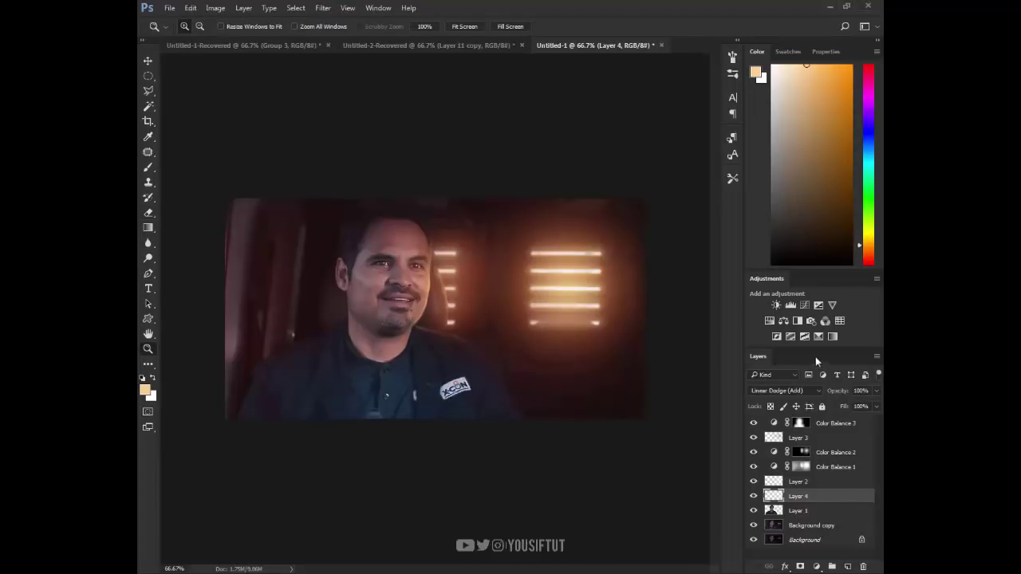
{"action": "left_click", "coordinate": [791, 304]}
Pull the Curves 1 curve down (159→113) and invert its mask to black.
{"action": "left_click_drag", "start_coordinate": [830, 150], "coordinate": [830, 165]}
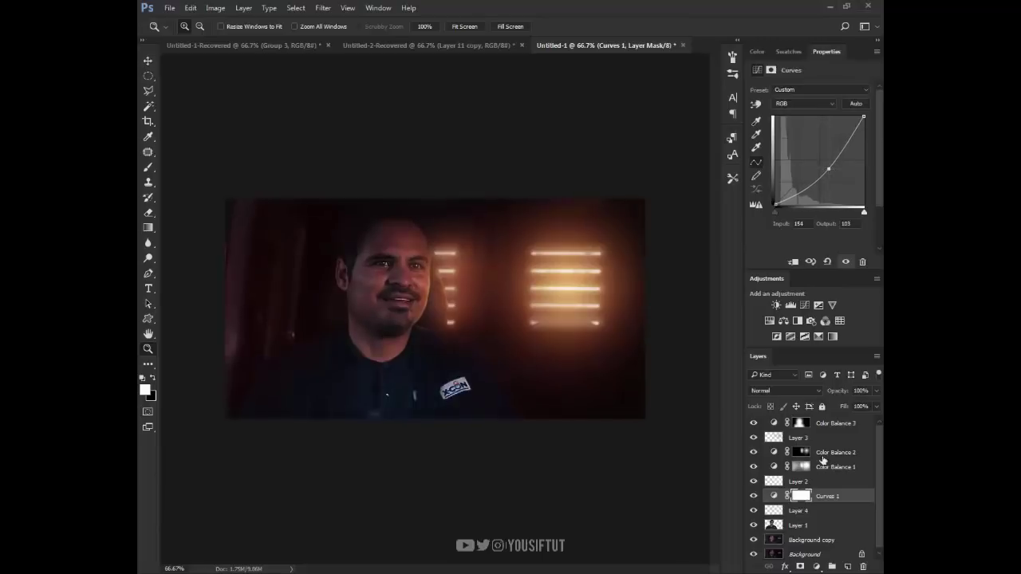
{"action": "left_click", "coordinate": [800, 496]}
{"action": "left_click", "coordinate": [215, 7]}
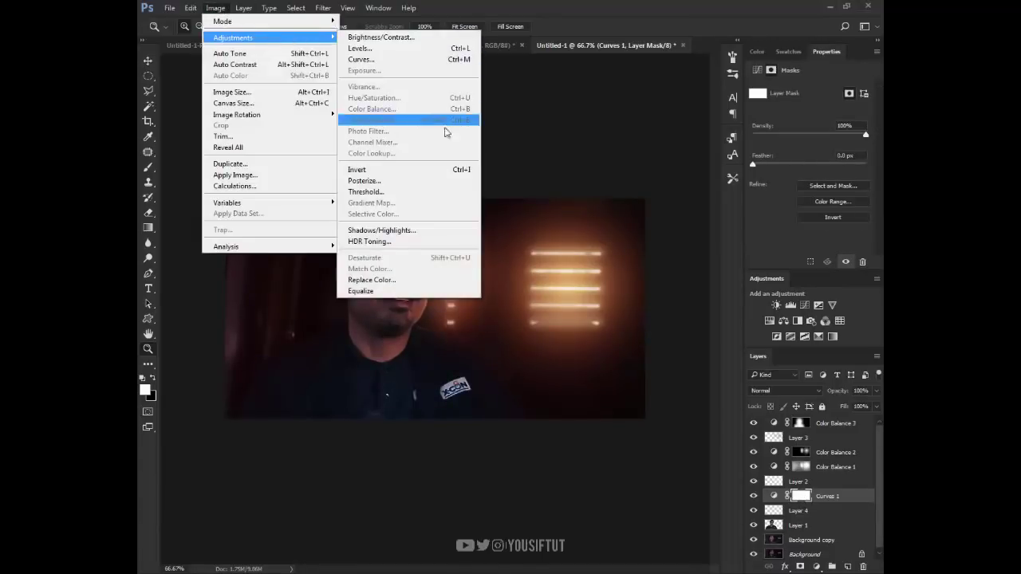
{"action": "left_click", "coordinate": [445, 167]}
{"action": "left_click", "coordinate": [361, 279]}
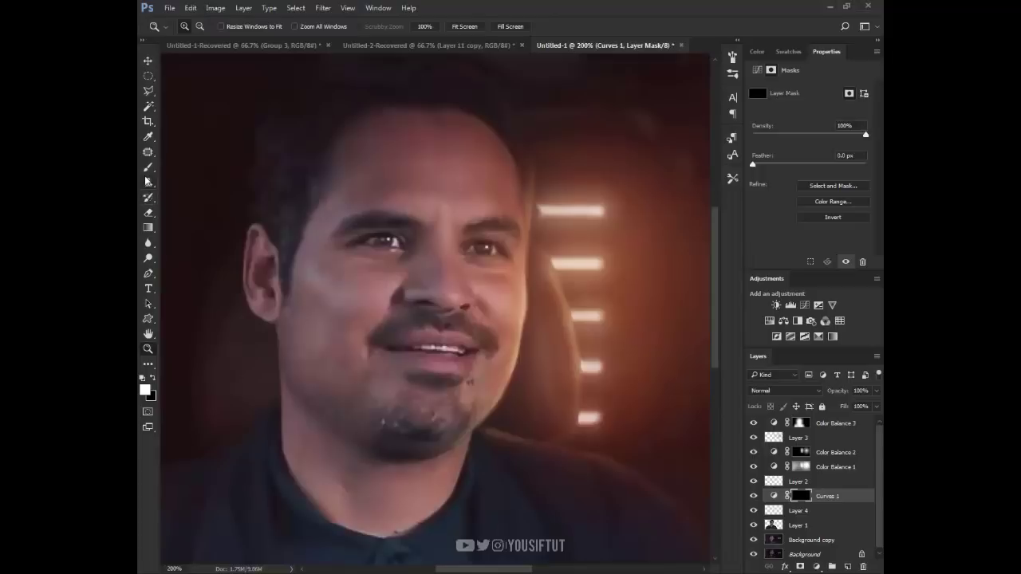
{"action": "left_click", "coordinate": [148, 167]}
{"action": "left_click", "coordinate": [224, 170]}
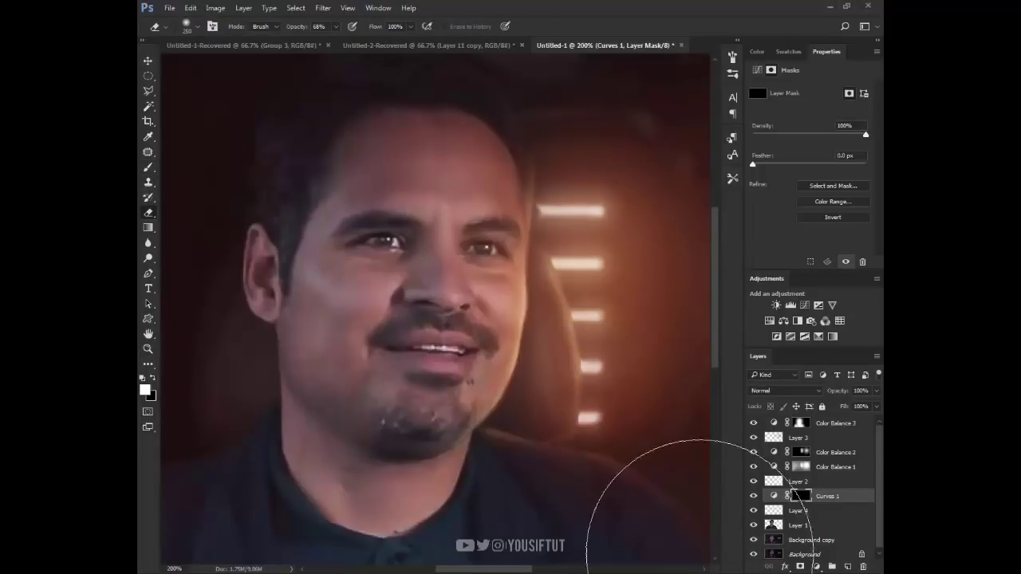
Using a white brush at 20% opacity, shade the left neck edge, lower lip and right jaw.
{"action": "key", "text": "e"}
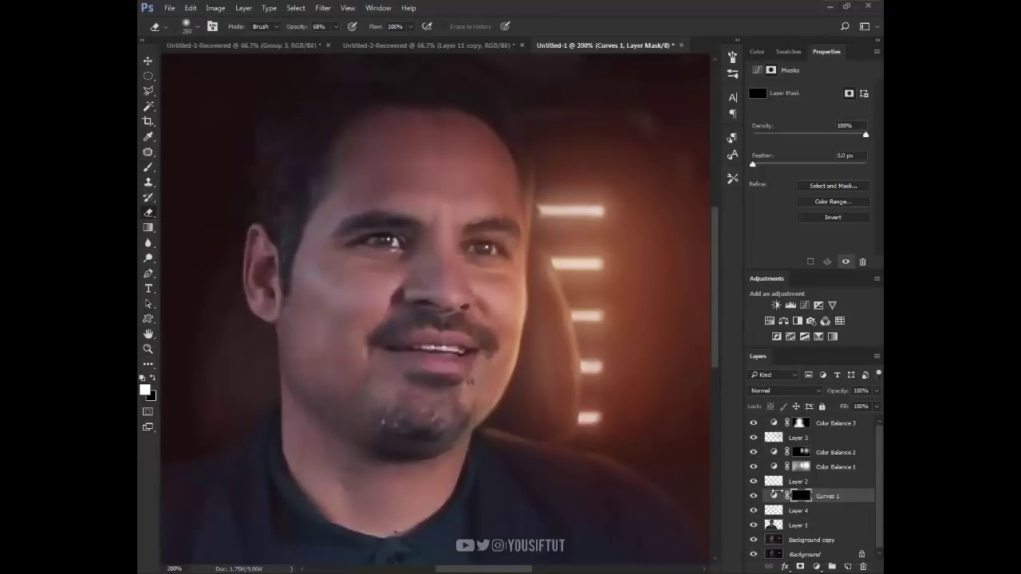
{"action": "key", "text": "b"}
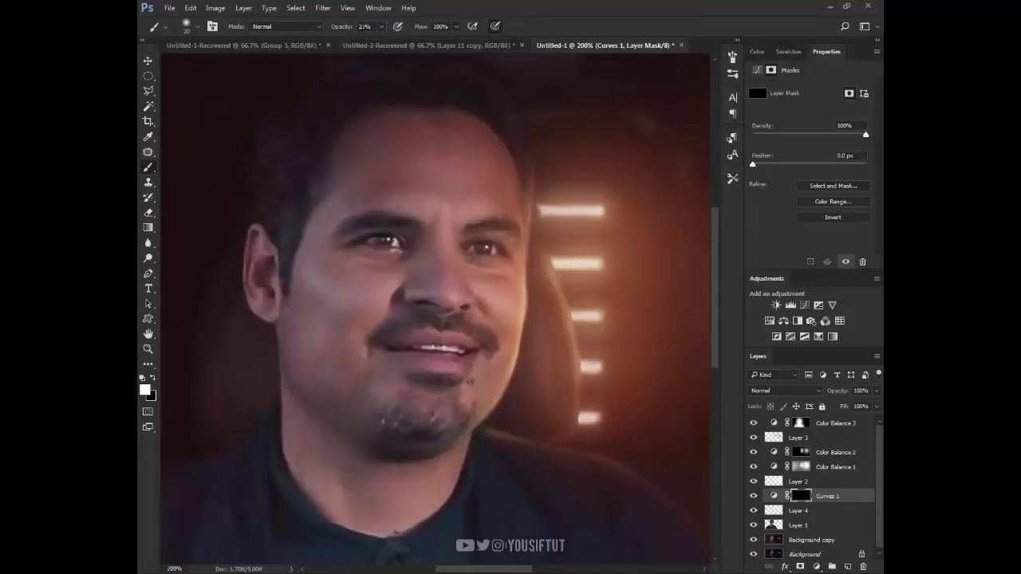
{"action": "key", "text": "2"}
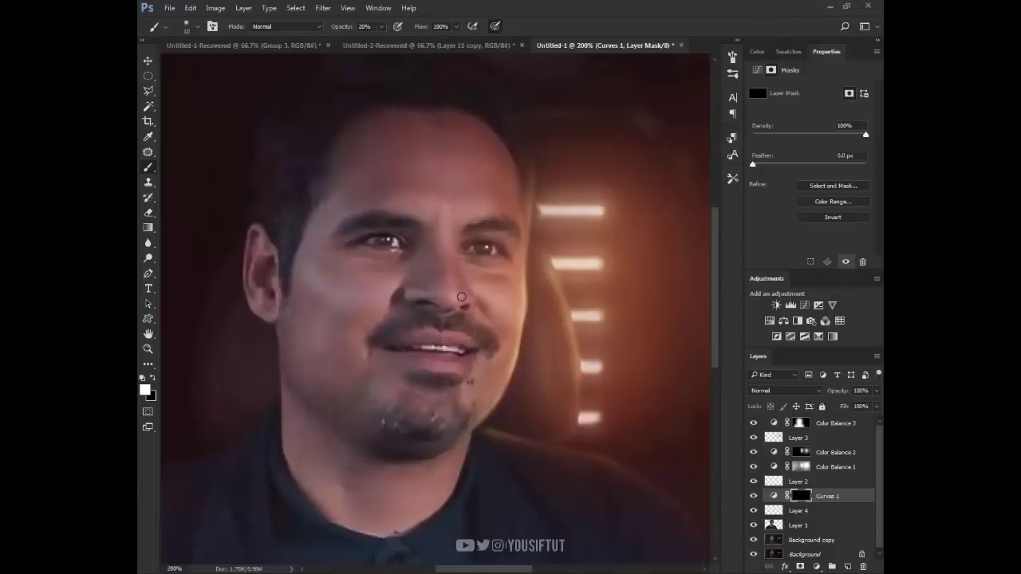
{"action": "scroll", "coordinate": [454, 294], "scroll_direction": "up", "scroll_amount": 1}
{"action": "scroll", "coordinate": [446, 287], "scroll_direction": "up", "scroll_amount": 1}
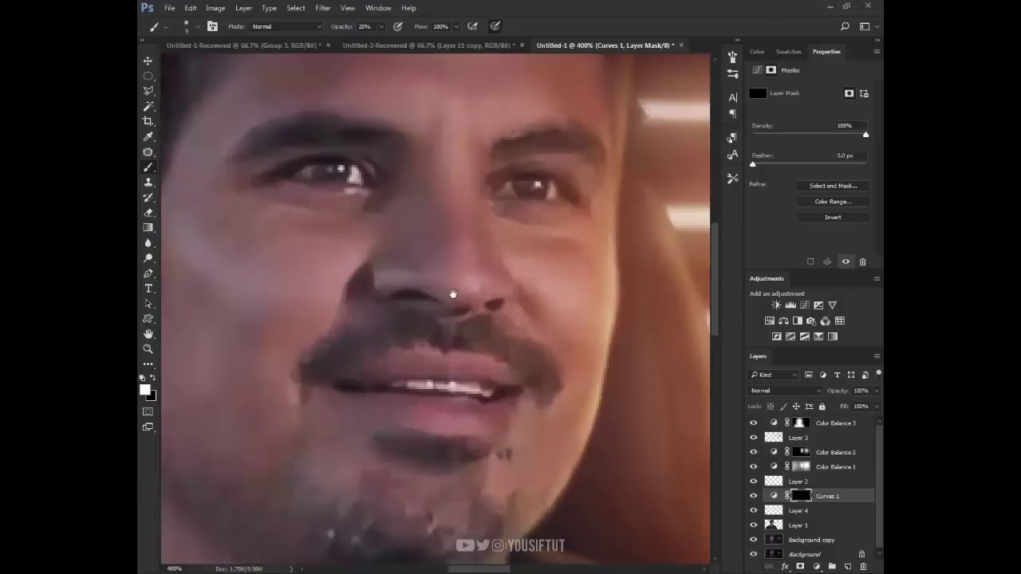
{"action": "key", "text": "bracketright"}
{"action": "key", "text": "bracketright"}
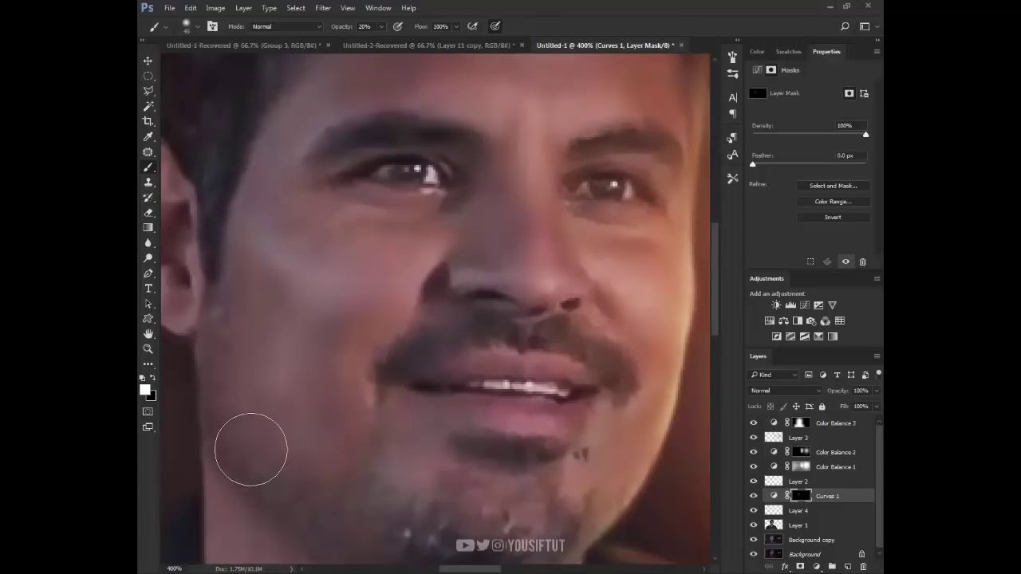
{"action": "left_click_drag", "start_coordinate": [255, 478], "coordinate": [319, 214]}
{"action": "left_click_drag", "start_coordinate": [283, 269], "coordinate": [273, 266]}
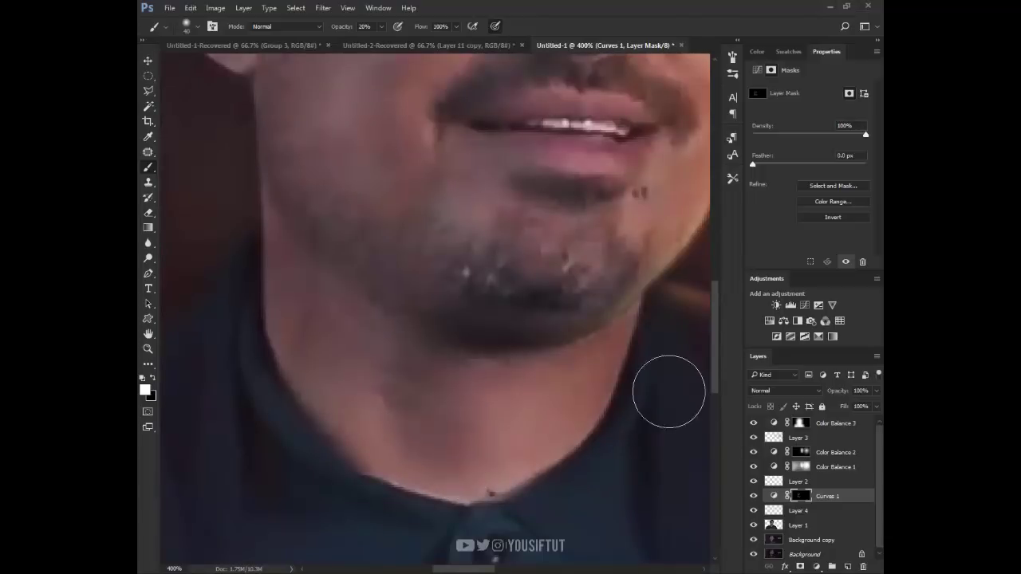
{"action": "left_click_drag", "start_coordinate": [591, 259], "coordinate": [531, 383]}
{"action": "left_click_drag", "start_coordinate": [437, 315], "coordinate": [537, 411]}
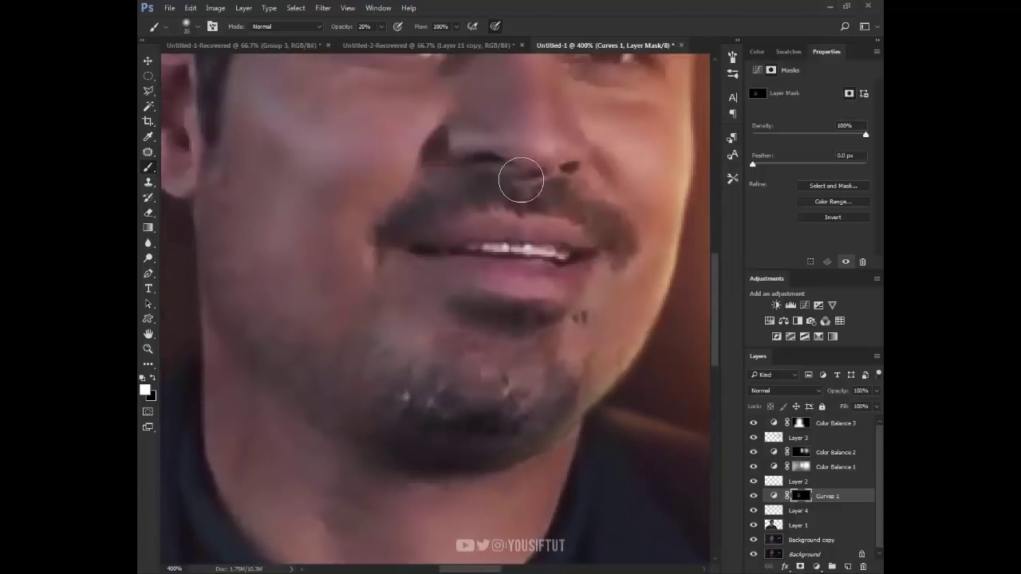
Shade around the eyes, forehead, ear and chin using brush sizes 20–60.
{"action": "key", "text": "bracketleft"}
{"action": "key", "text": "bracketleft"}
{"action": "key", "text": "bracketleft"}
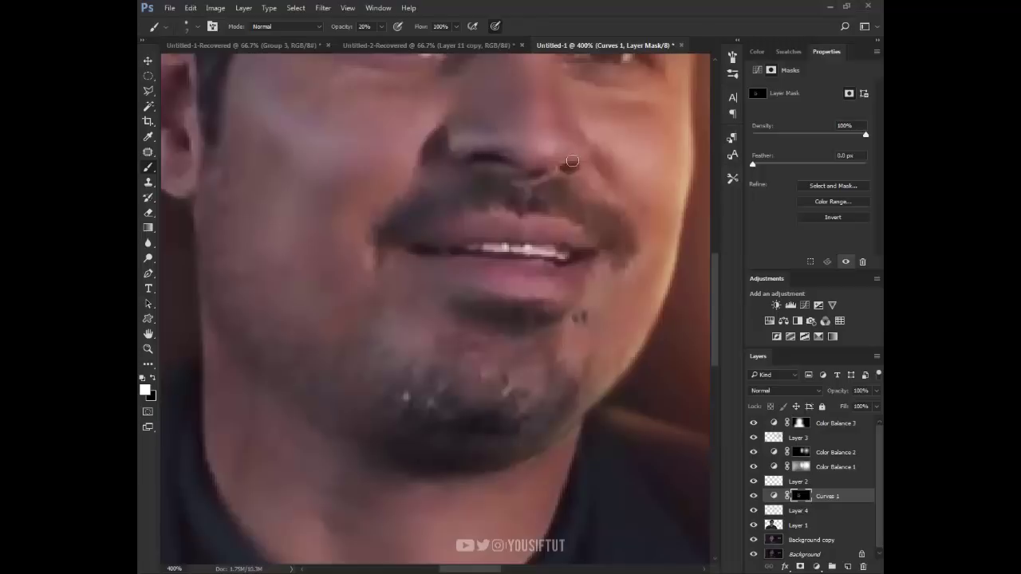
{"action": "left_click_drag", "start_coordinate": [649, 183], "coordinate": [565, 336]}
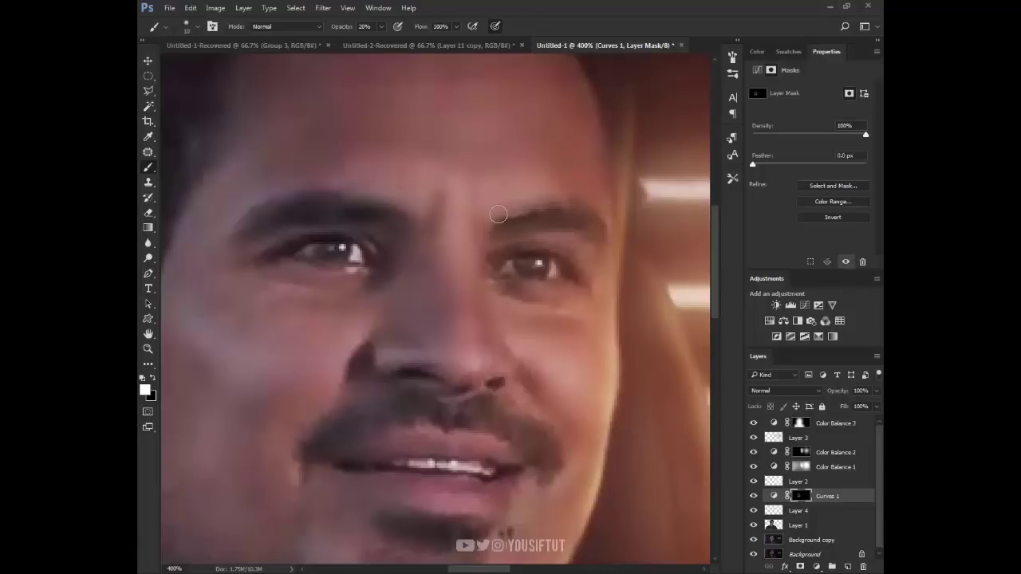
{"action": "left_click_drag", "start_coordinate": [497, 214], "coordinate": [471, 280]}
{"action": "key", "text": "bracketright"}
{"action": "key", "text": "bracketright"}
{"action": "key", "text": "bracketright"}
{"action": "key", "text": "bracketright"}
{"action": "key", "text": "bracketright"}
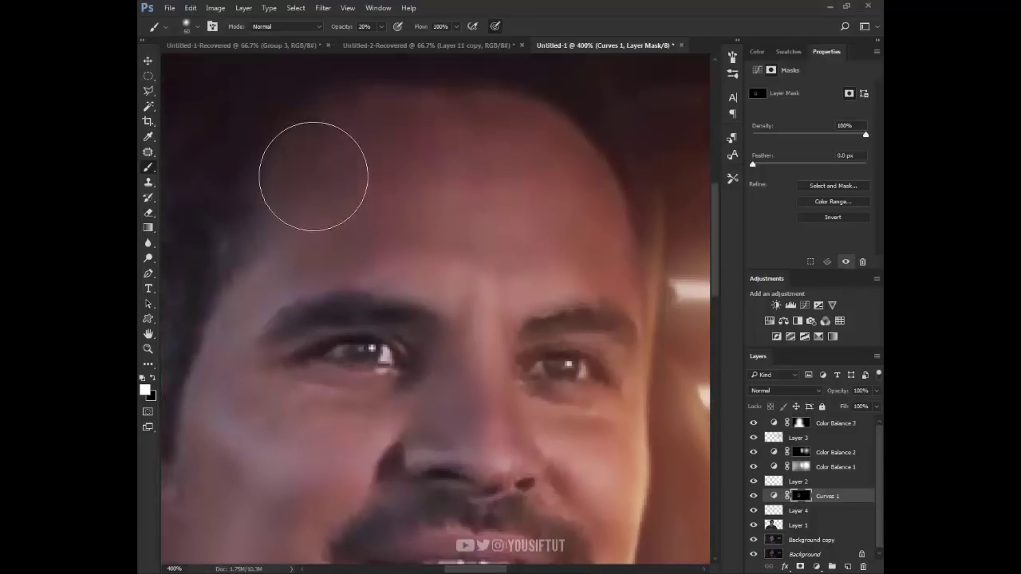
{"action": "mouse_move", "coordinate": [584, 205]}
{"action": "left_mouse_down"}
{"action": "mouse_move", "coordinate": [611, 140]}
{"action": "mouse_move", "coordinate": [598, 310]}
{"action": "left_mouse_up"}
{"action": "key", "text": "bracketleft"}
{"action": "key", "text": "bracketleft"}
{"action": "key", "text": "bracketleft"}
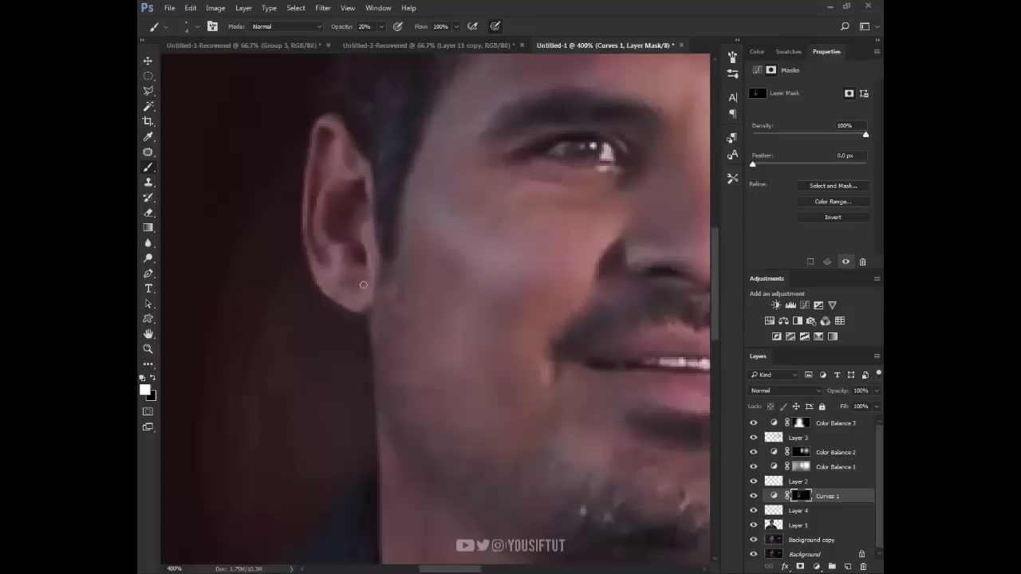
{"action": "key", "text": "bracketright"}
{"action": "key", "text": "bracketright"}
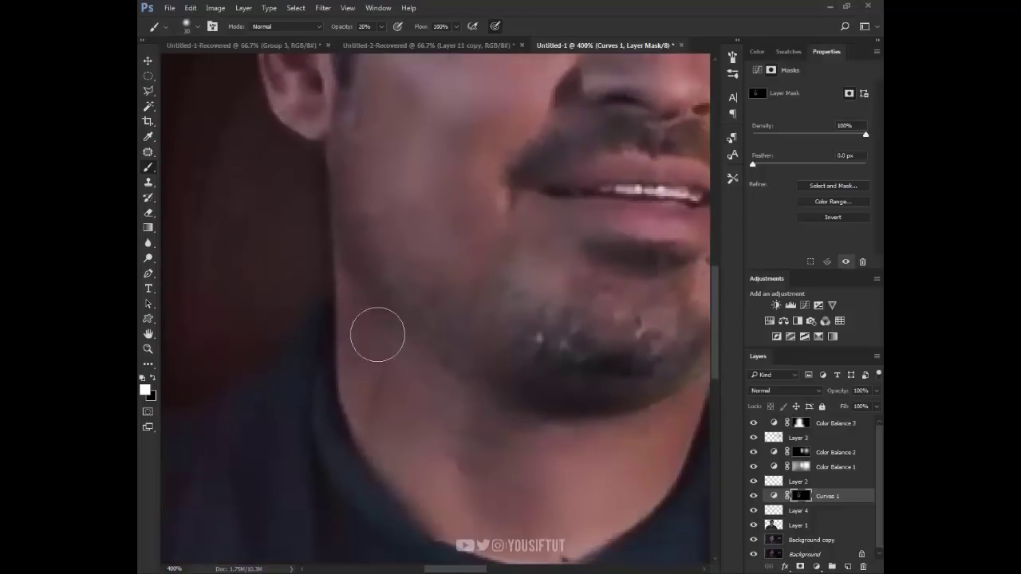
{"action": "mouse_move", "coordinate": [388, 535]}
{"action": "left_mouse_down"}
{"action": "mouse_move", "coordinate": [376, 335]}
{"action": "mouse_move", "coordinate": [433, 189]}
{"action": "left_mouse_up"}
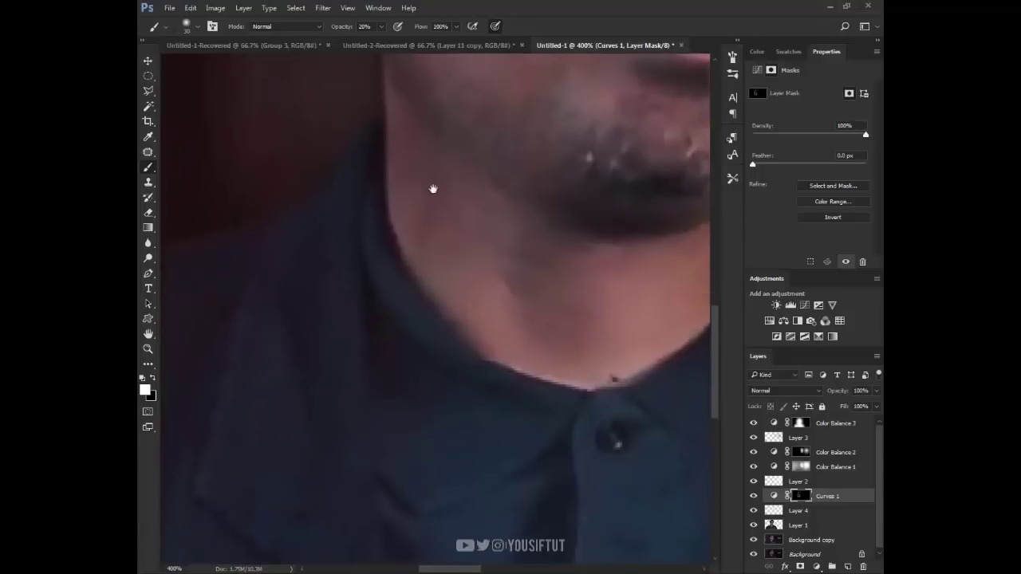
Burn shadows along the shirt collar and buttons on the Curves 1 mask with a 10–20 px brush.
{"action": "key", "text": "bracketleft"}
{"action": "key", "text": "bracketleft"}
{"action": "key", "text": "bracketleft"}
{"action": "key", "text": "bracketleft"}
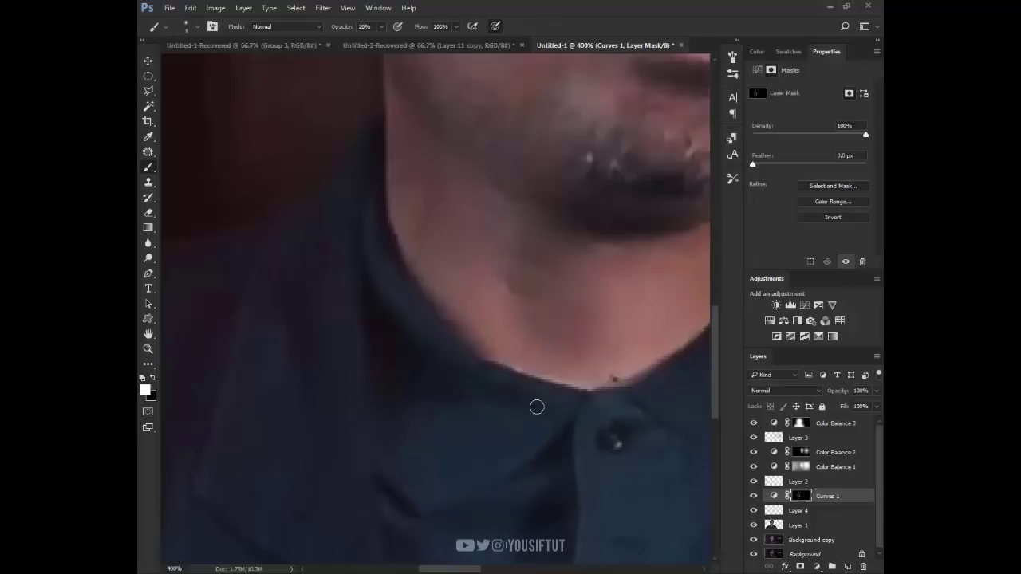
{"action": "left_click_drag", "start_coordinate": [576, 438], "coordinate": [383, 317]}
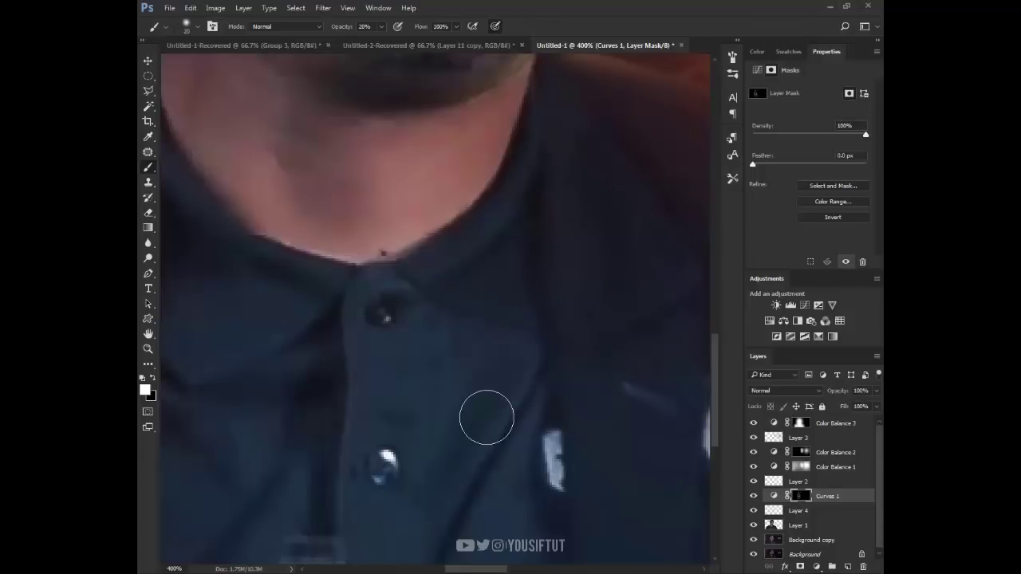
{"action": "left_click_drag", "start_coordinate": [486, 418], "coordinate": [519, 254]}
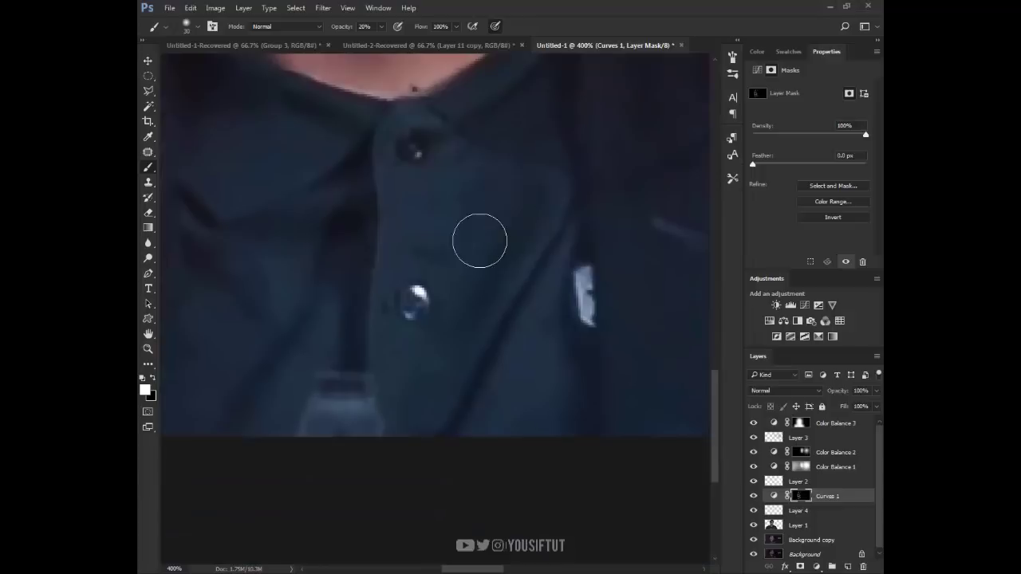
{"action": "left_click_drag", "start_coordinate": [561, 305], "coordinate": [692, 282]}
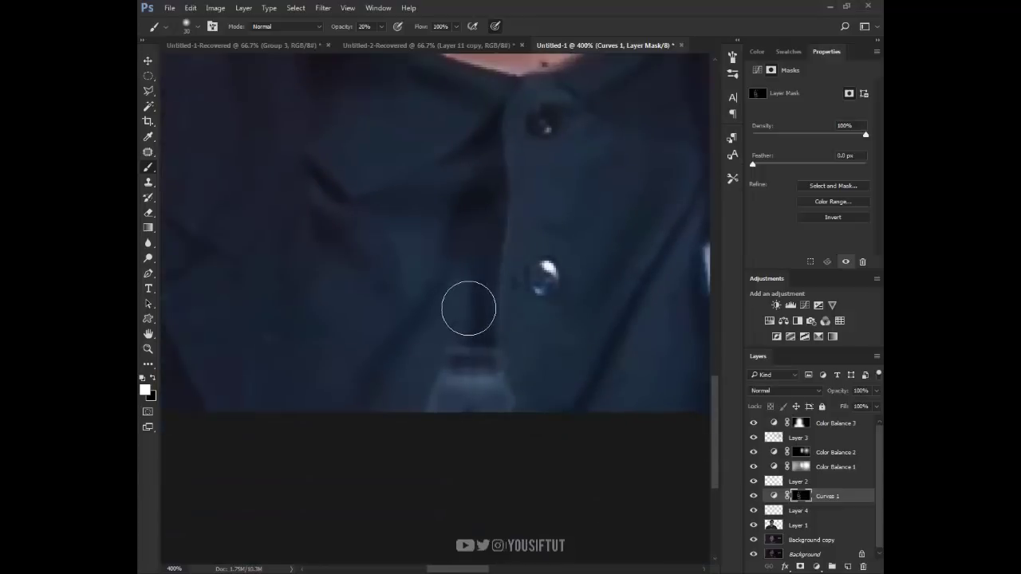
{"action": "key", "text": "bracketleft"}
{"action": "key", "text": "bracketleft"}
{"action": "key", "text": "bracketright"}
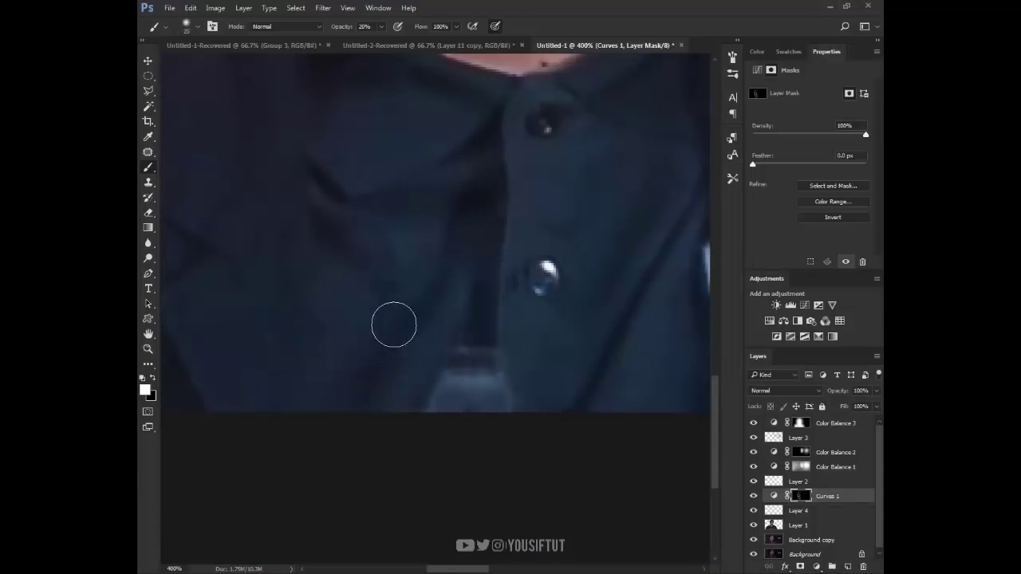
{"action": "key", "text": "bracketleft"}
{"action": "key", "text": "bracketleft"}
Burn the folds on the left side of the shirt, then fit the whole image in the window.
{"action": "left_click_drag", "start_coordinate": [342, 205], "coordinate": [564, 344]}
{"action": "key", "text": "bracketright"}
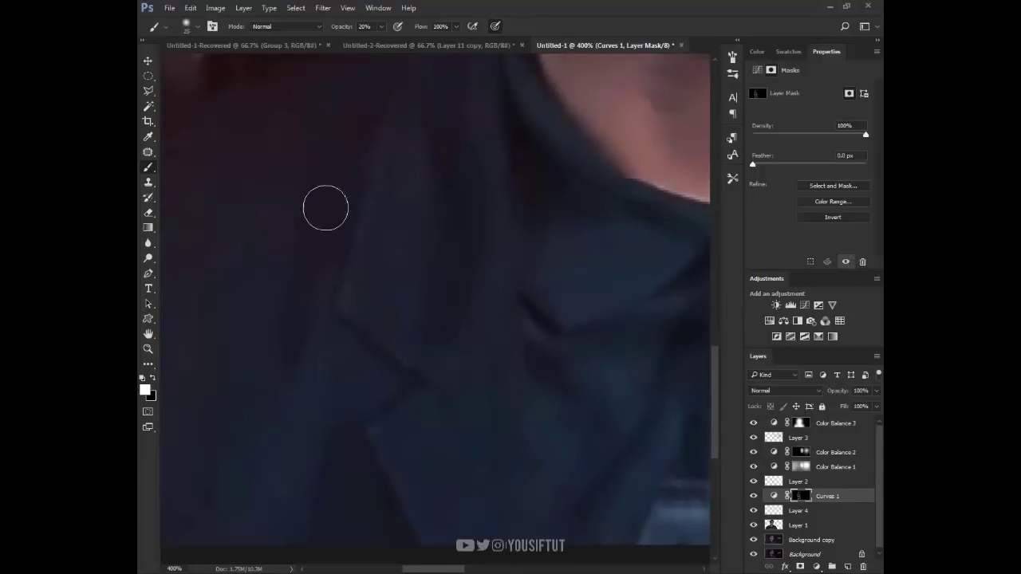
{"action": "scroll", "coordinate": [367, 399], "scroll_direction": "down", "scroll_amount": 3}
{"action": "left_click_drag", "start_coordinate": [335, 285], "coordinate": [386, 350]}
{"action": "key", "text": "bracketright"}
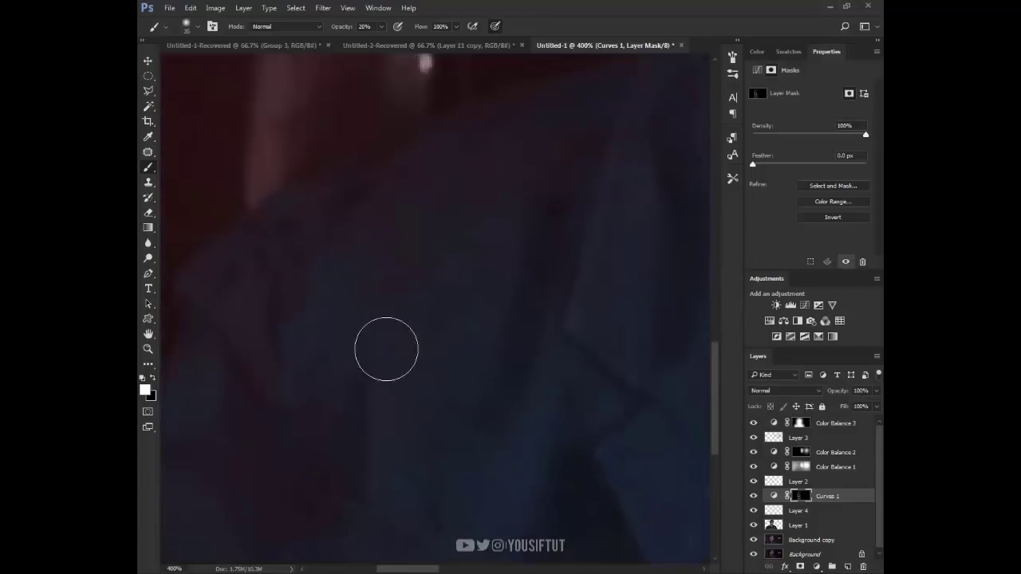
{"action": "scroll", "coordinate": [467, 399], "scroll_direction": "up", "scroll_amount": 3}
{"action": "scroll", "coordinate": [468, 359], "scroll_direction": "right", "scroll_amount": 3}
{"action": "scroll", "coordinate": [452, 287], "scroll_direction": "up", "scroll_amount": 2}
{"action": "key", "text": "bracketleft"}
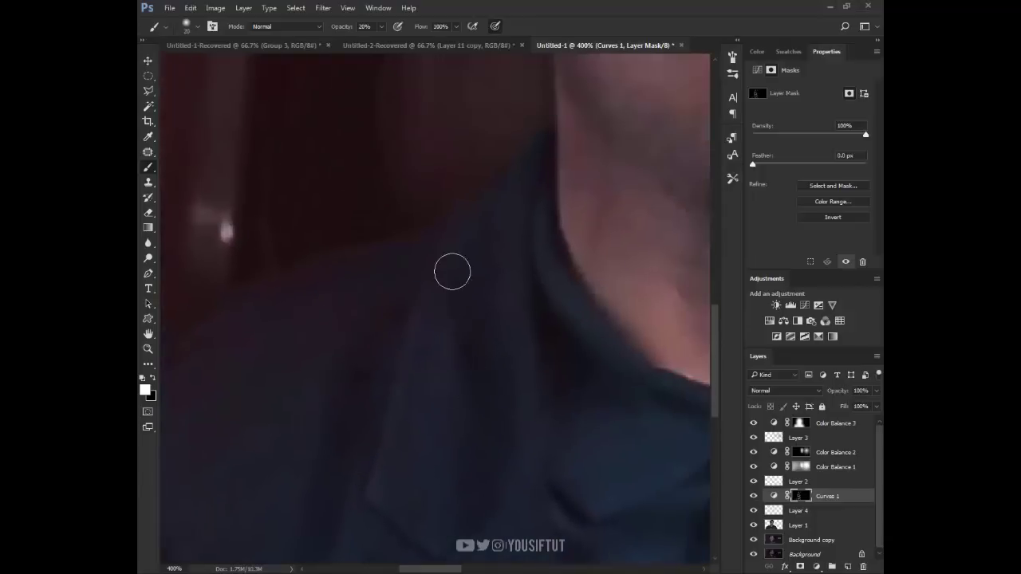
{"action": "key", "text": "bracketleft"}
{"action": "scroll", "coordinate": [494, 263], "scroll_direction": "up", "scroll_amount": 3}
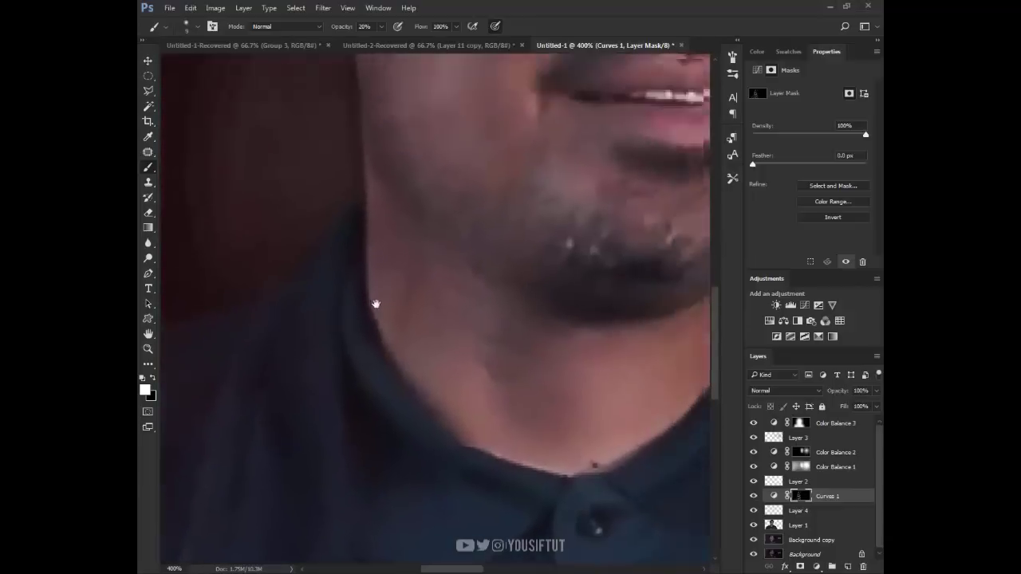
{"action": "scroll", "coordinate": [376, 301], "scroll_direction": "up", "scroll_amount": 2}
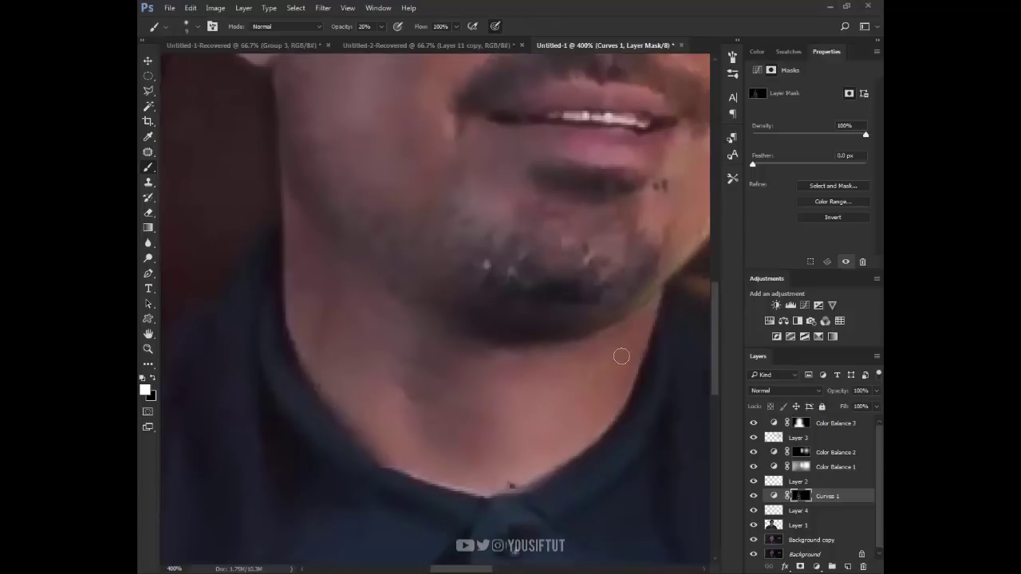
{"action": "key", "text": "ctrl+0"}
Compare Curves 1 off and on, then lift Curves 2 from 108 to 147 and invert its mask.
{"action": "left_click", "coordinate": [753, 496]}
{"action": "left_click", "coordinate": [753, 497]}
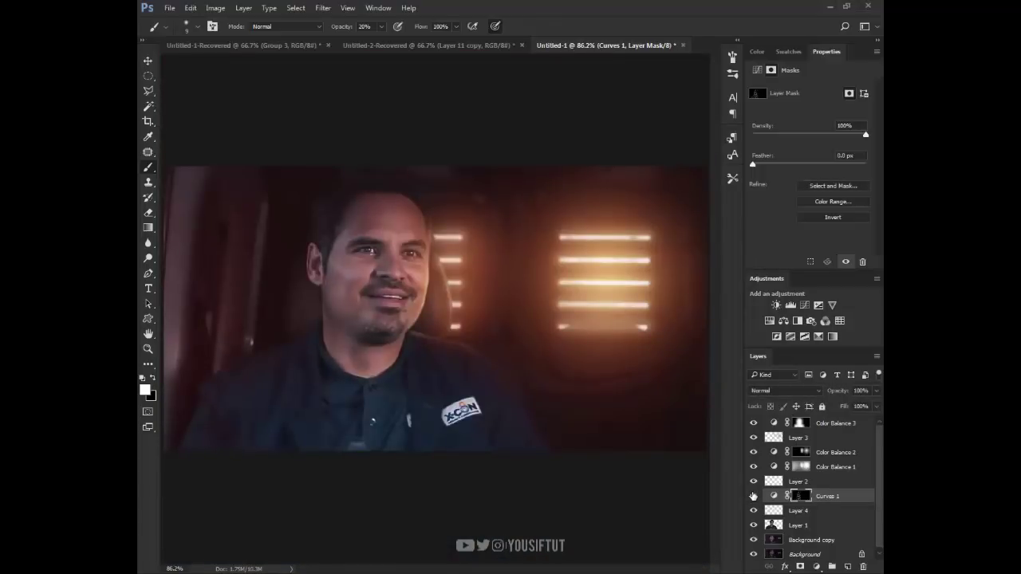
{"action": "left_click", "coordinate": [753, 496]}
{"action": "left_click", "coordinate": [753, 496]}
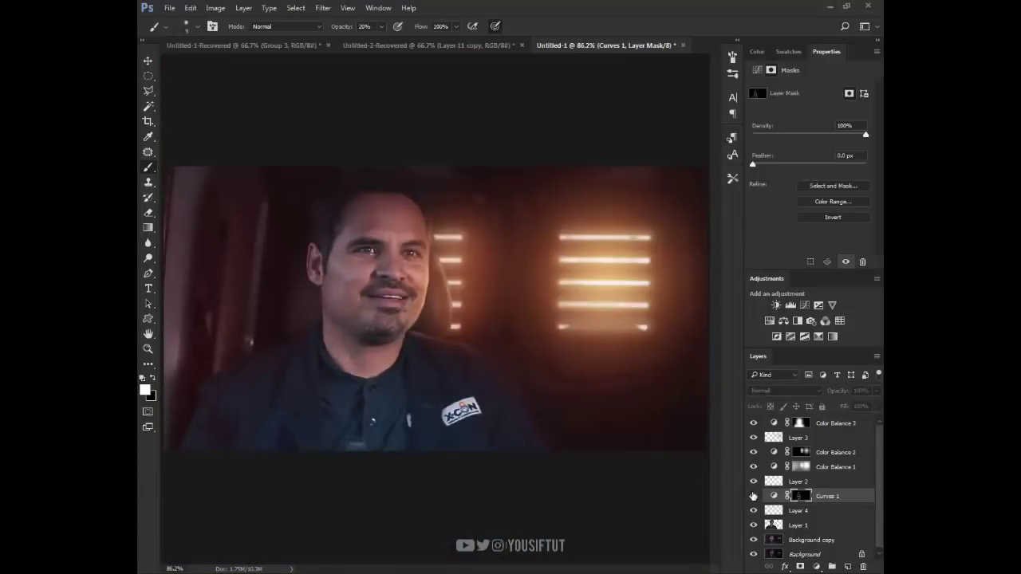
{"action": "left_click_drag", "start_coordinate": [812, 169], "coordinate": [813, 154]}
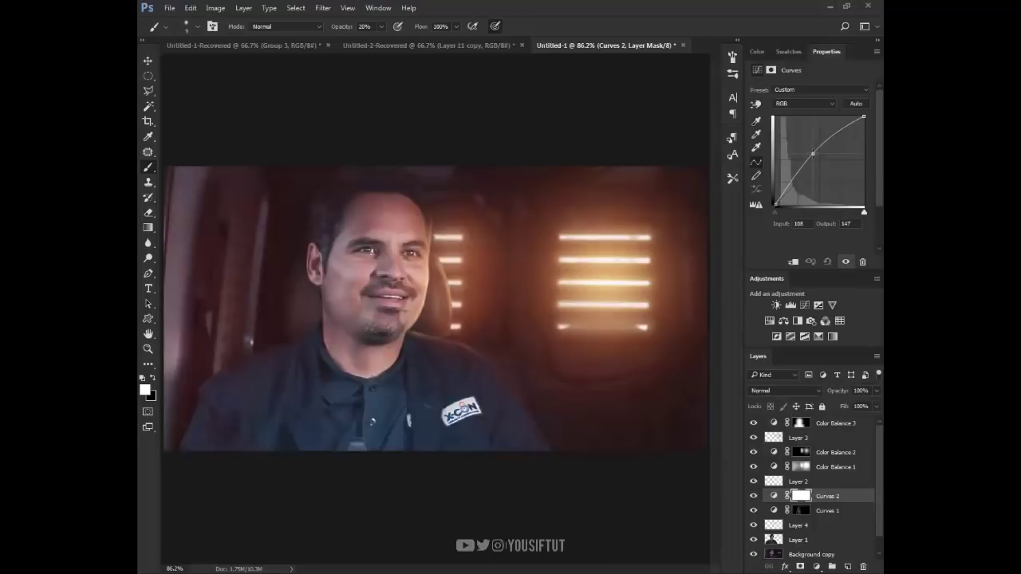
{"action": "key", "text": "ctrl+i"}
Zoom in on the face and dodge the jaw and neck with a 15–40 px brush.
{"action": "key", "text": "z"}
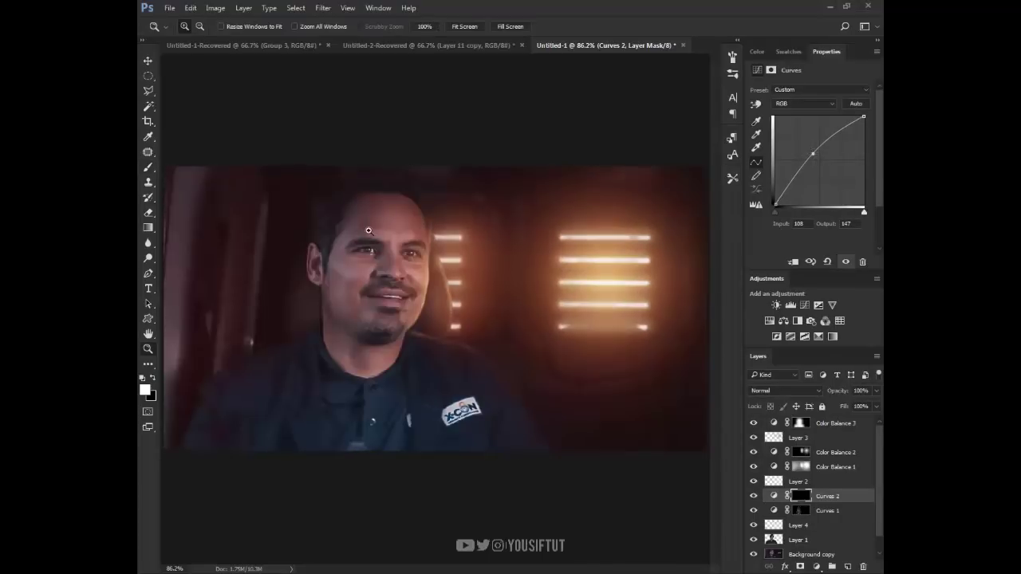
{"action": "left_click", "coordinate": [366, 245]}
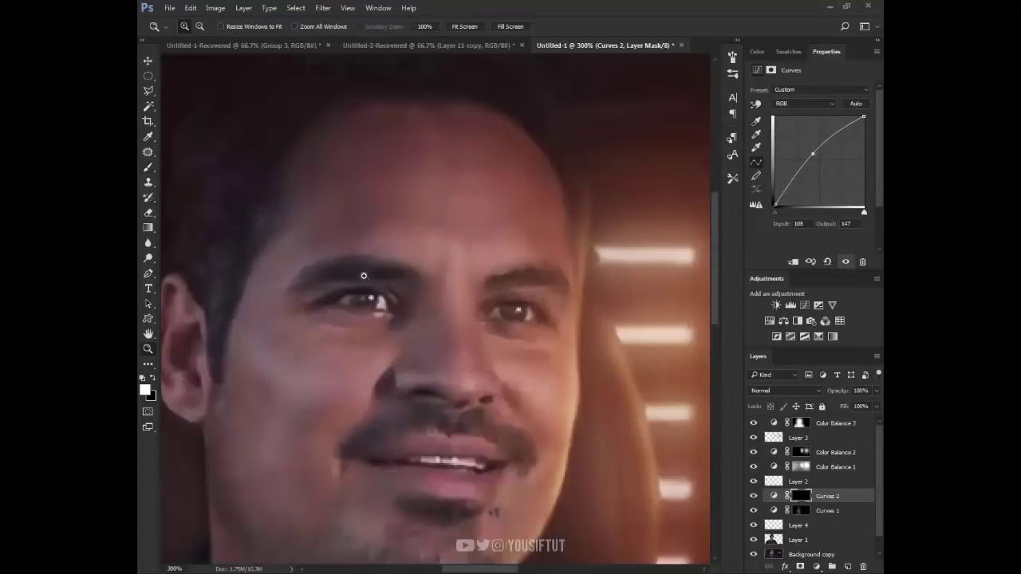
{"action": "key", "text": "b"}
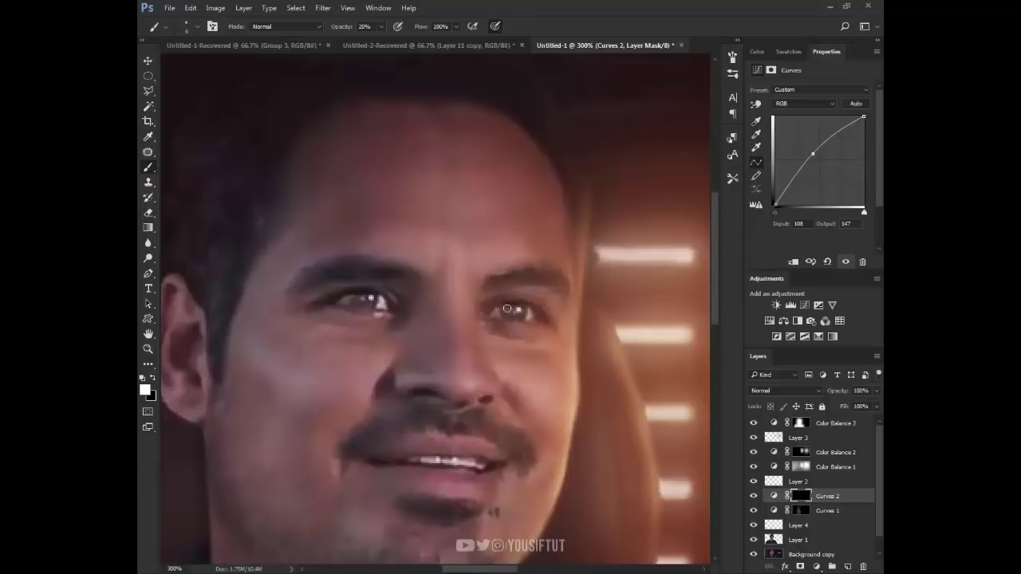
{"action": "key", "text": "bracketright"}
{"action": "key", "text": "bracketright"}
{"action": "key", "text": "bracketright"}
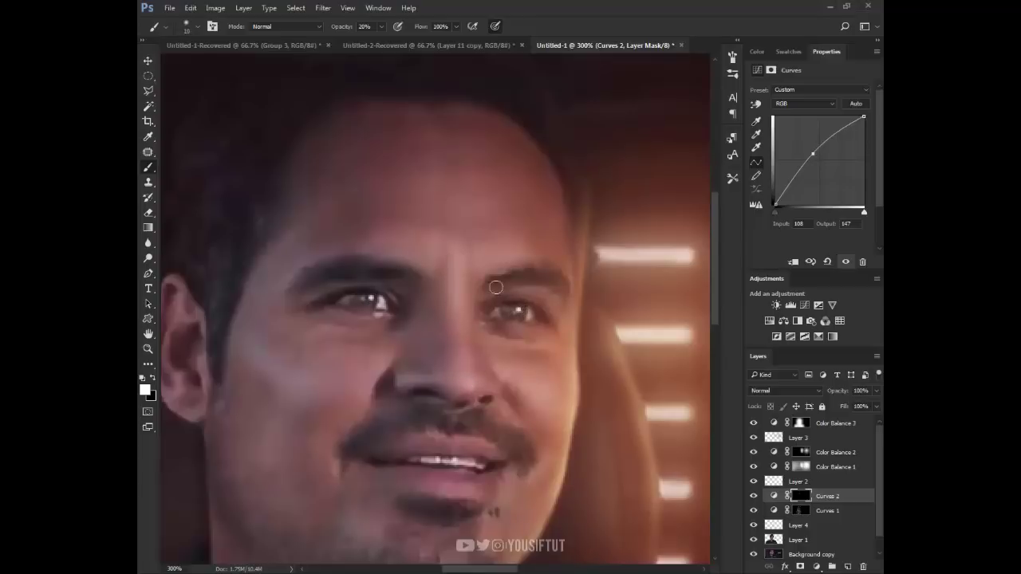
{"action": "key", "text": "bracketright"}
{"action": "key", "text": "bracketright"}
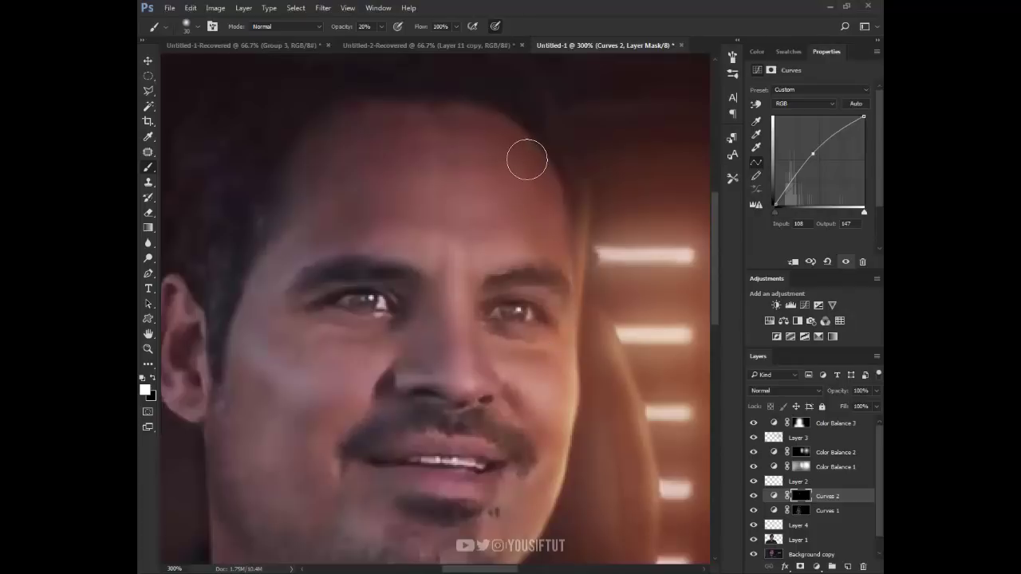
{"action": "key", "text": "bracketleft"}
{"action": "key", "text": "bracketleft"}
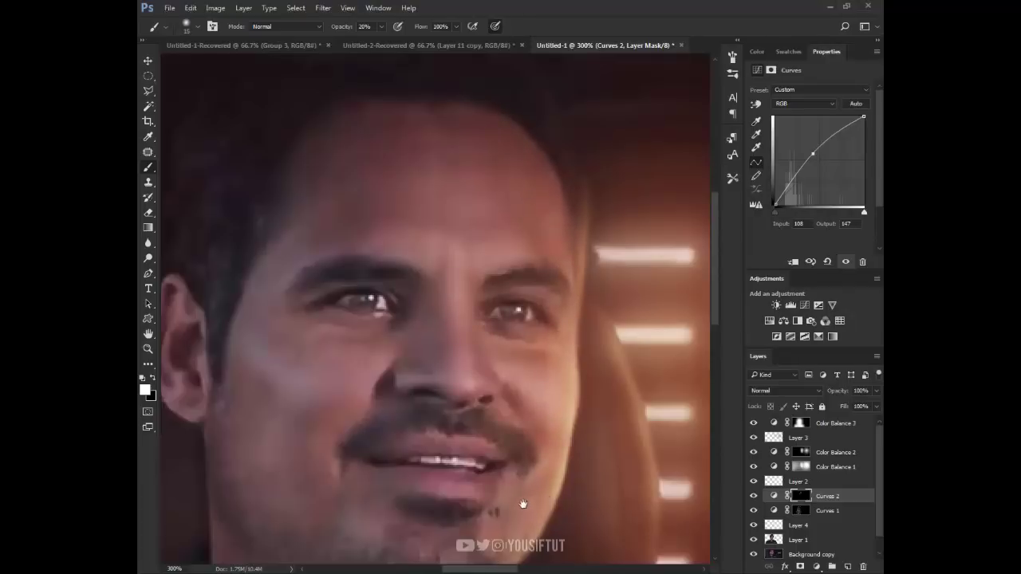
{"action": "left_click_drag", "start_coordinate": [523, 504], "coordinate": [479, 265]}
{"action": "mouse_move", "coordinate": [388, 439]}
{"action": "left_mouse_down"}
{"action": "mouse_move", "coordinate": [314, 479]}
{"action": "mouse_move", "coordinate": [262, 458]}
{"action": "left_mouse_up"}
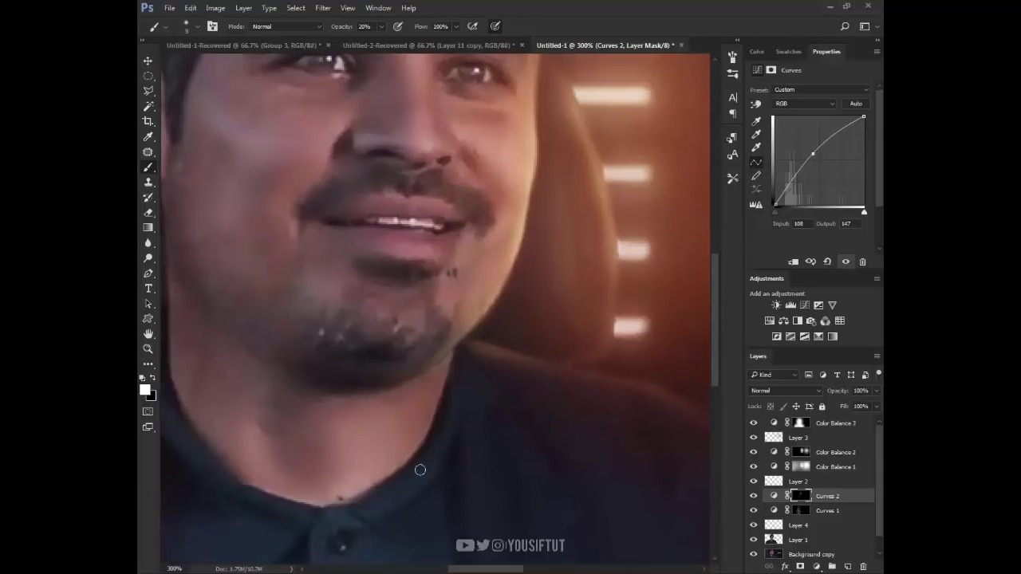
Pan across the chin, collar, shirt buttons and X-CON logo patch, then fit the image.
{"action": "key", "text": "bracketright"}
{"action": "left_click_drag", "start_coordinate": [488, 509], "coordinate": [542, 354]}
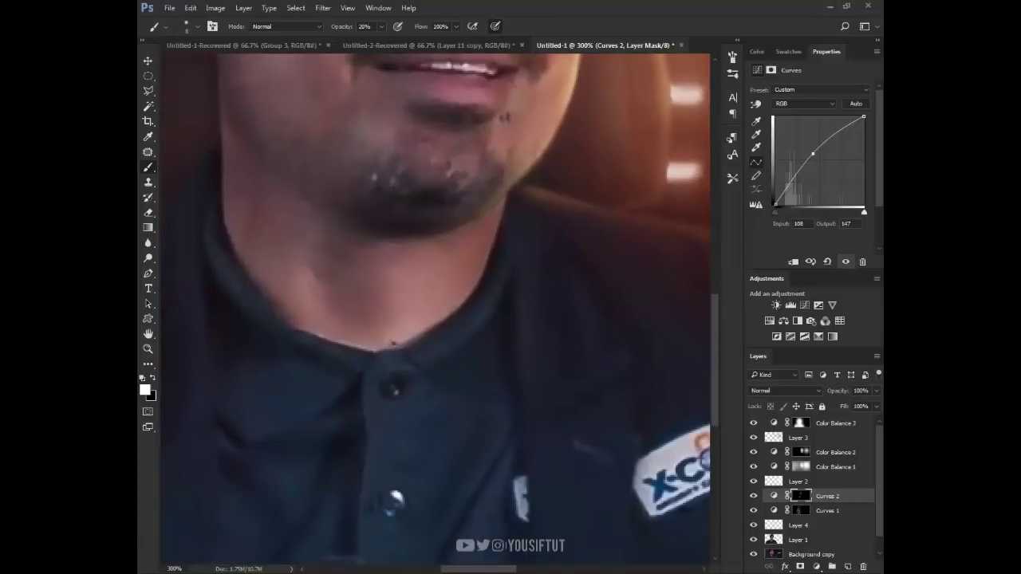
{"action": "left_click_drag", "start_coordinate": [282, 330], "coordinate": [445, 303]}
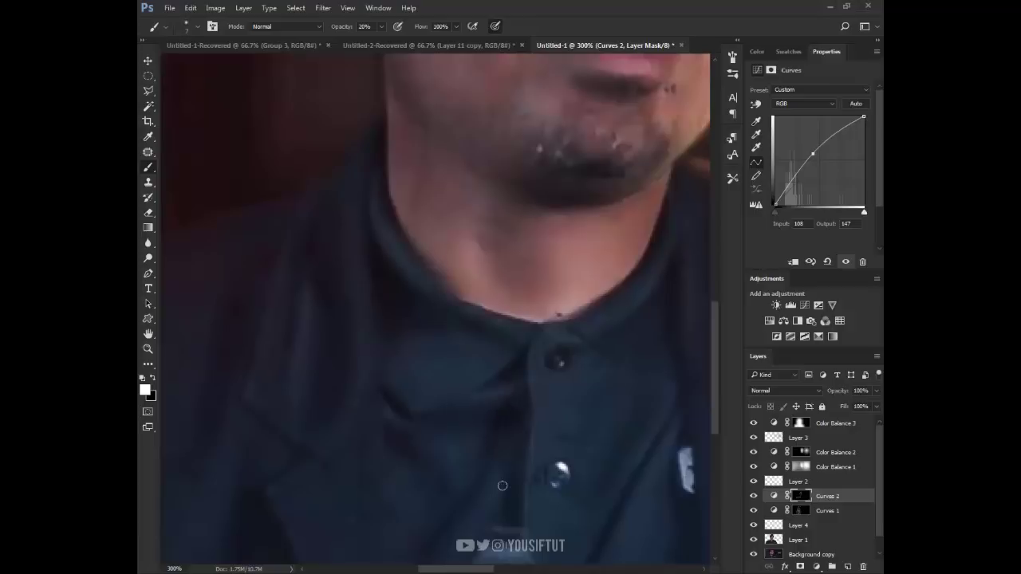
{"action": "left_click_drag", "start_coordinate": [514, 458], "coordinate": [342, 390]}
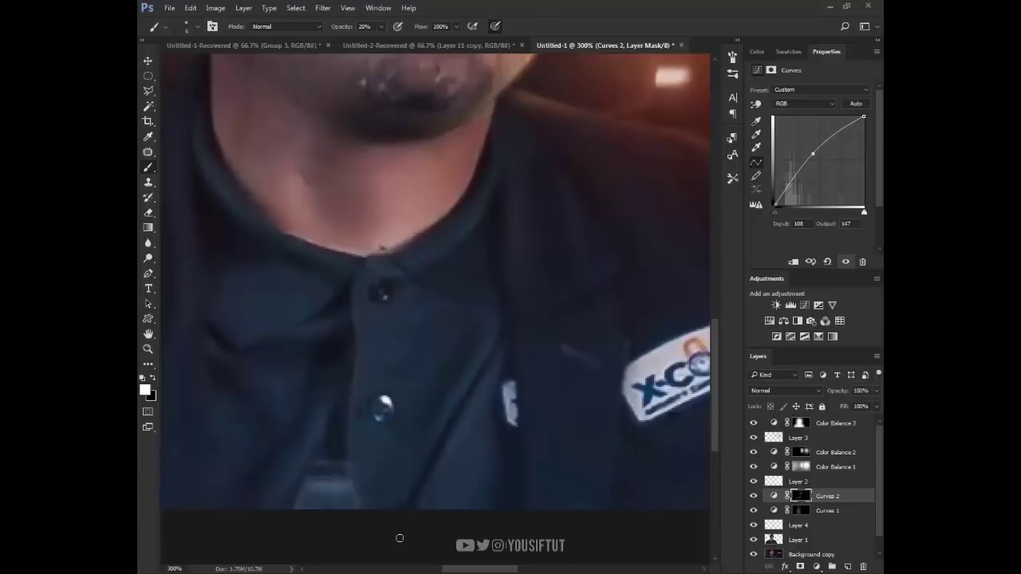
{"action": "left_click_drag", "start_coordinate": [478, 397], "coordinate": [417, 373]}
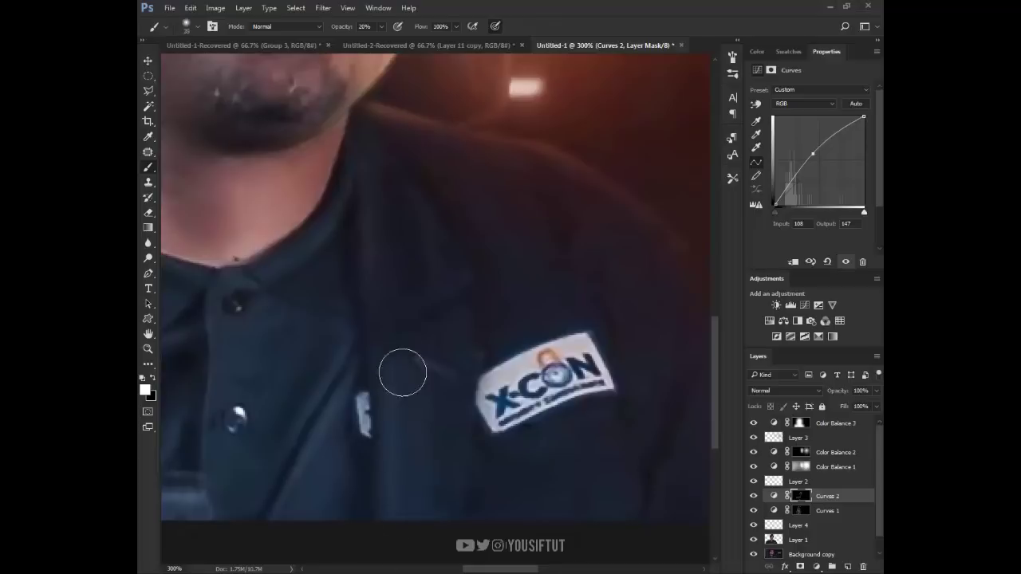
{"action": "key", "text": "ctrl+0"}
Group Curves 1 and Curves 2 together and name the group Dudge Burn.
{"action": "key", "text": "z"}
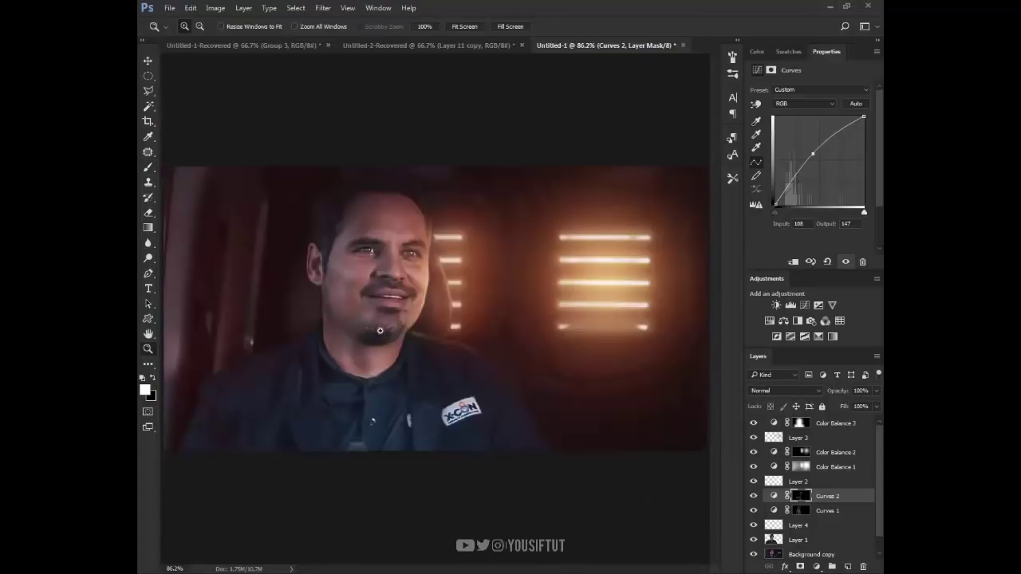
{"action": "left_click", "coordinate": [838, 510], "text": "shift"}
{"action": "key", "text": "ctrl+g"}
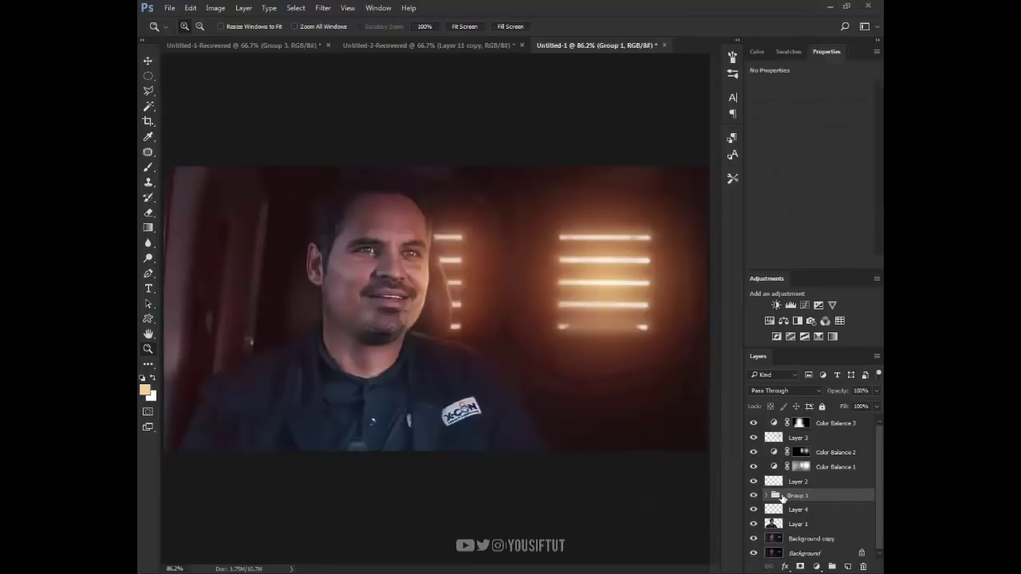
{"action": "double_click", "coordinate": [790, 497]}
{"action": "key", "text": "Escape"}
{"action": "type", "text": "n"}
{"action": "key", "text": "Return"}
Toggle the Dudge Burn group to compare, expand it and zoom on the face with the Curves 2 mask active.
{"action": "double_click", "coordinate": [754, 496]}
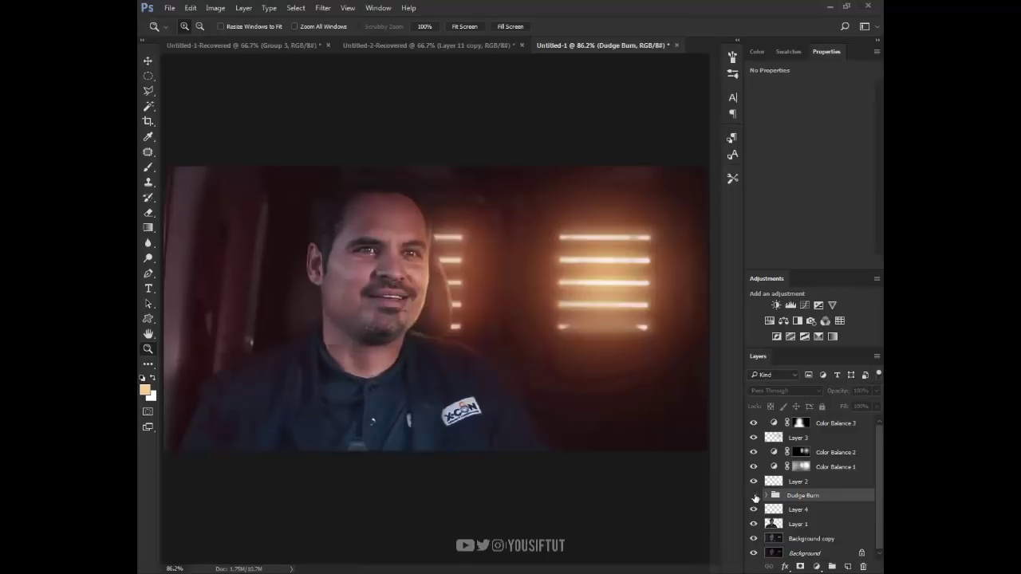
{"action": "double_click", "coordinate": [754, 496]}
{"action": "left_click", "coordinate": [766, 496]}
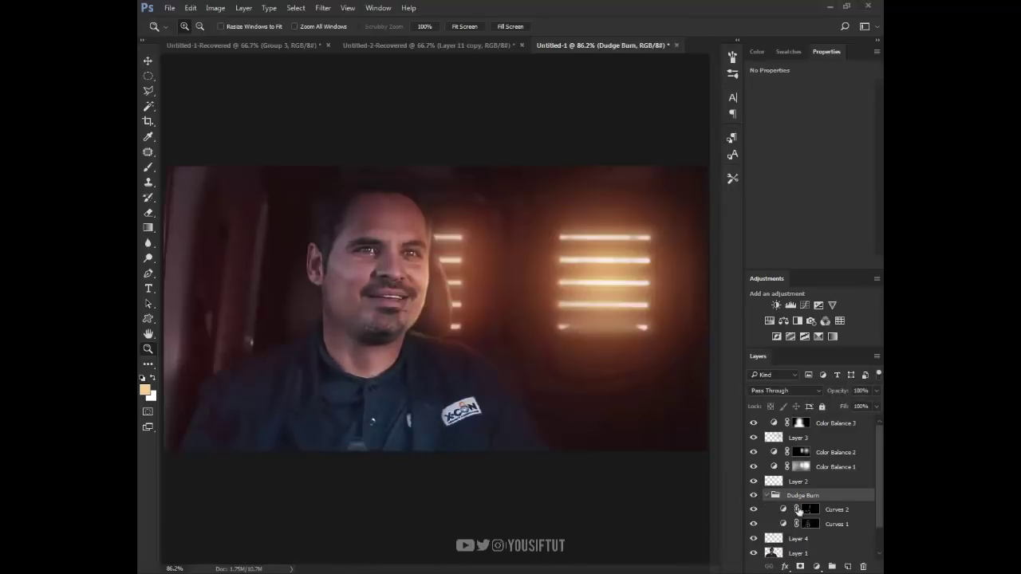
{"action": "left_click", "coordinate": [836, 509]}
{"action": "left_click_drag", "start_coordinate": [399, 214], "coordinate": [489, 393]}
{"action": "left_click", "coordinate": [490, 393]}
{"action": "key", "text": "b"}
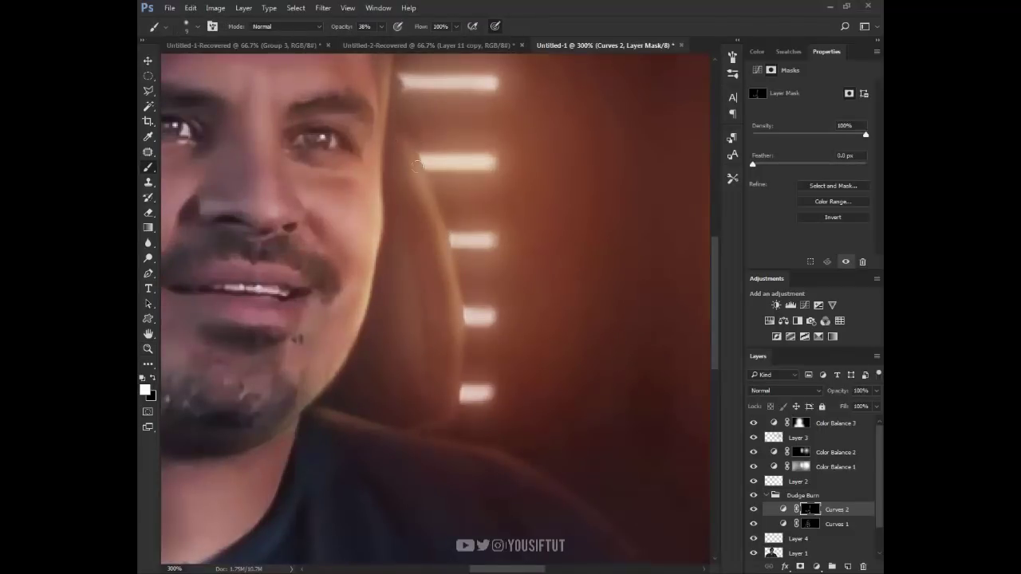
{"action": "key", "text": "bracketright"}
{"action": "key", "text": "bracketright"}
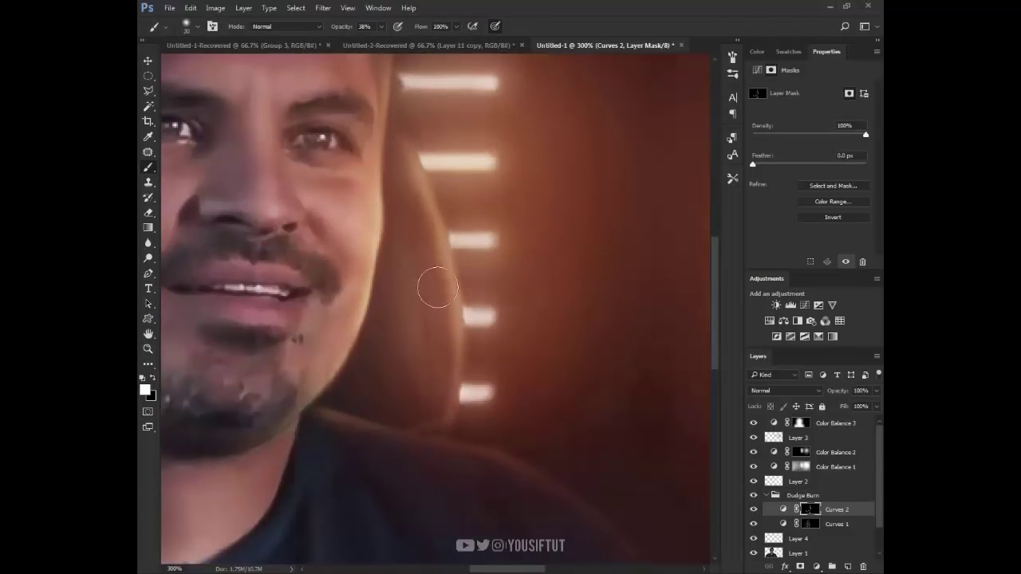
Switch between the Curves 1 and Curves 2 masks, then add a new Curves adjustment.
{"action": "left_click", "coordinate": [788, 524]}
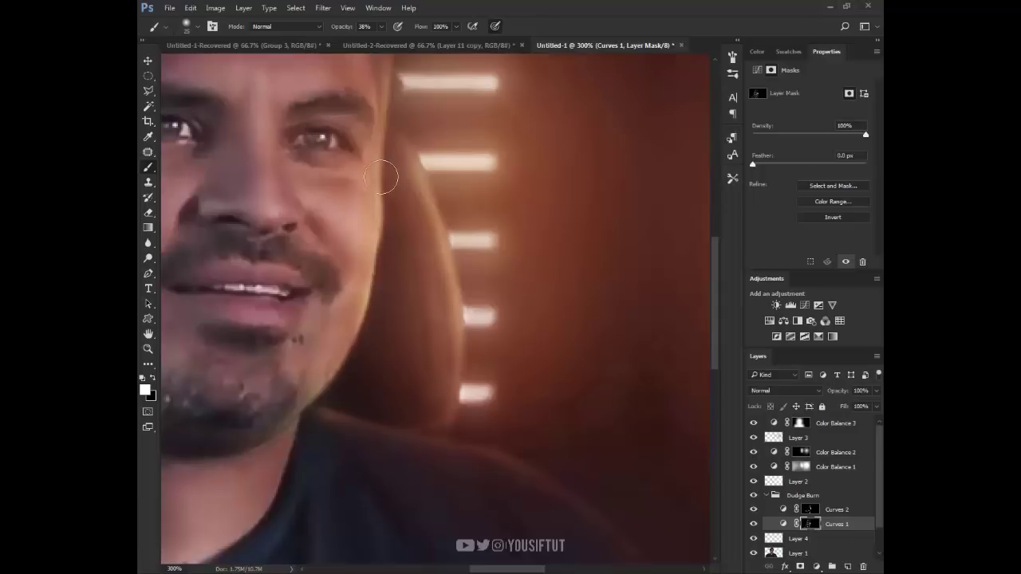
{"action": "left_click", "coordinate": [835, 511]}
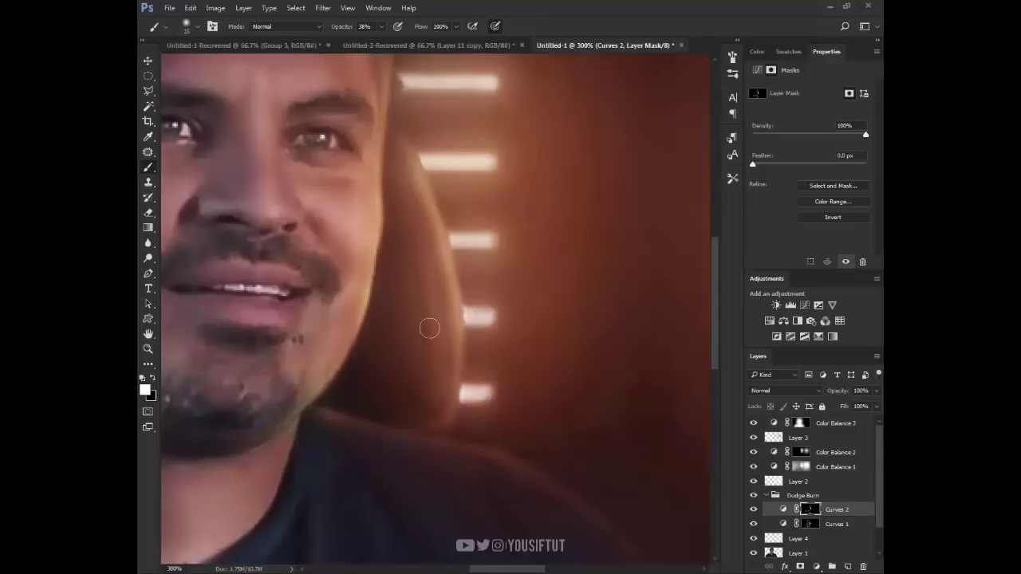
{"action": "left_click", "coordinate": [806, 306]}
Lift Curves 3 from 106 to 144, invert its mask and paint brightening along the chair edge.
{"action": "left_click_drag", "start_coordinate": [813, 169], "coordinate": [815, 156]}
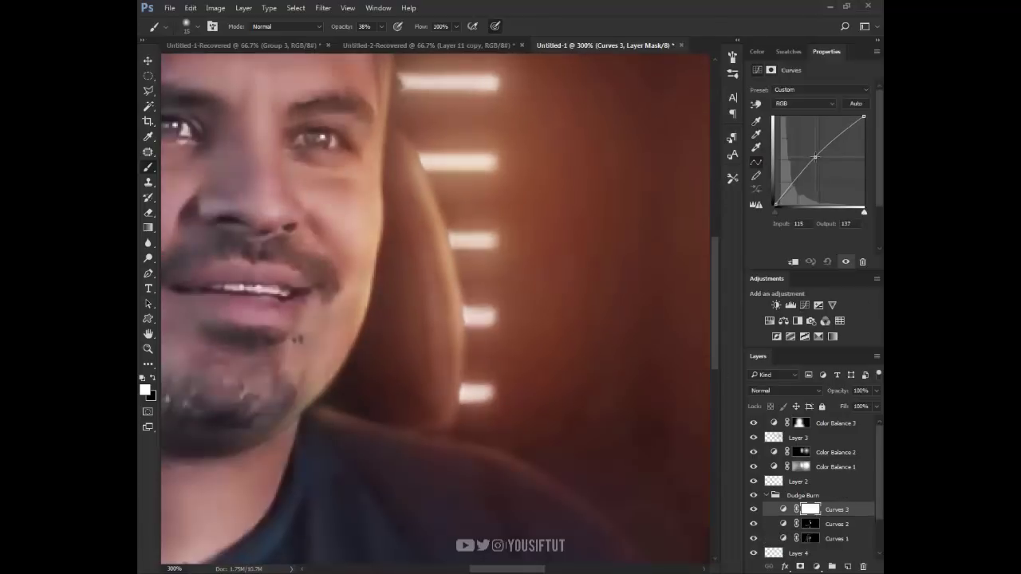
{"action": "left_click", "coordinate": [216, 8]}
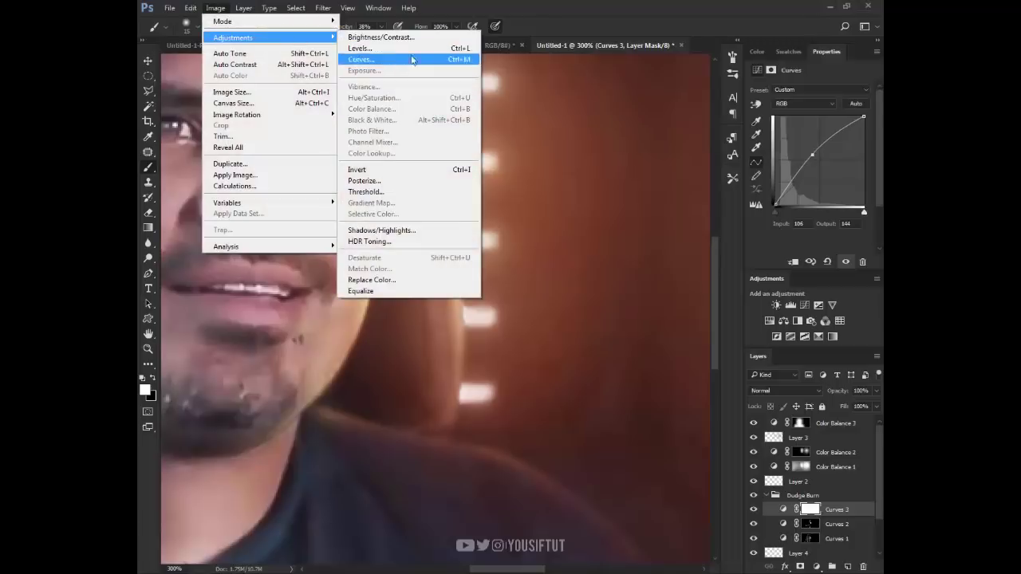
{"action": "left_click", "coordinate": [375, 172]}
{"action": "mouse_move", "coordinate": [412, 178]}
{"action": "left_mouse_down"}
{"action": "mouse_move", "coordinate": [444, 326]}
{"action": "mouse_move", "coordinate": [430, 152]}
{"action": "left_mouse_up"}
Inspect the chin, jacket and logo area up close with a doubled brush, then fit the image.
{"action": "key", "text": "z"}
{"action": "key", "text": "ctrl+1"}
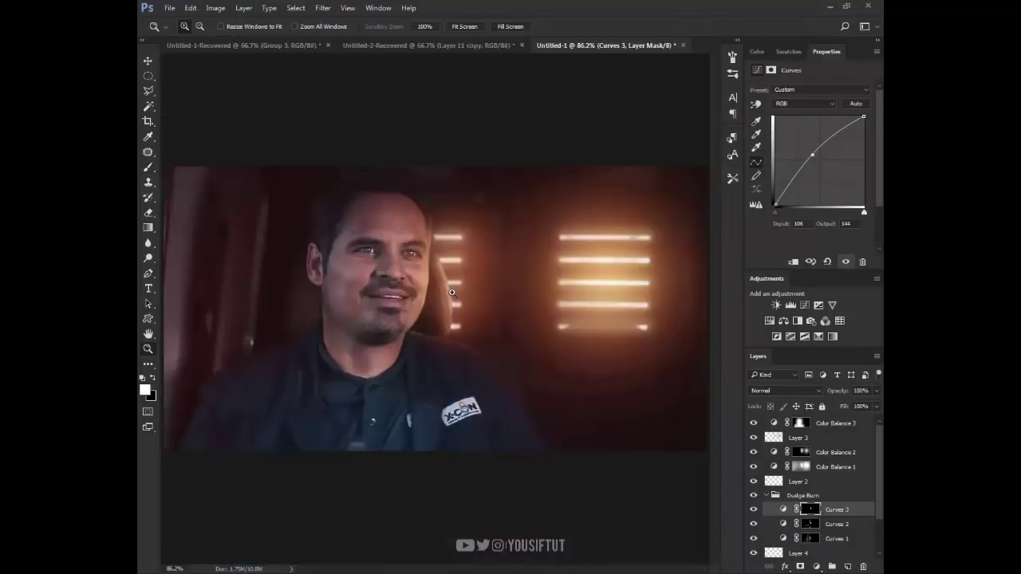
{"action": "left_click", "coordinate": [467, 373]}
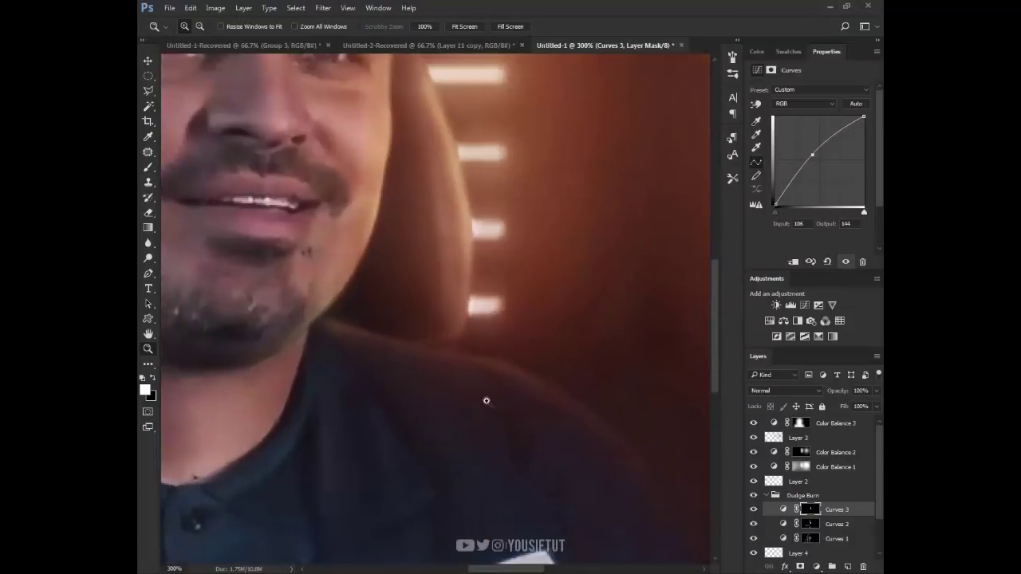
{"action": "key", "text": "b"}
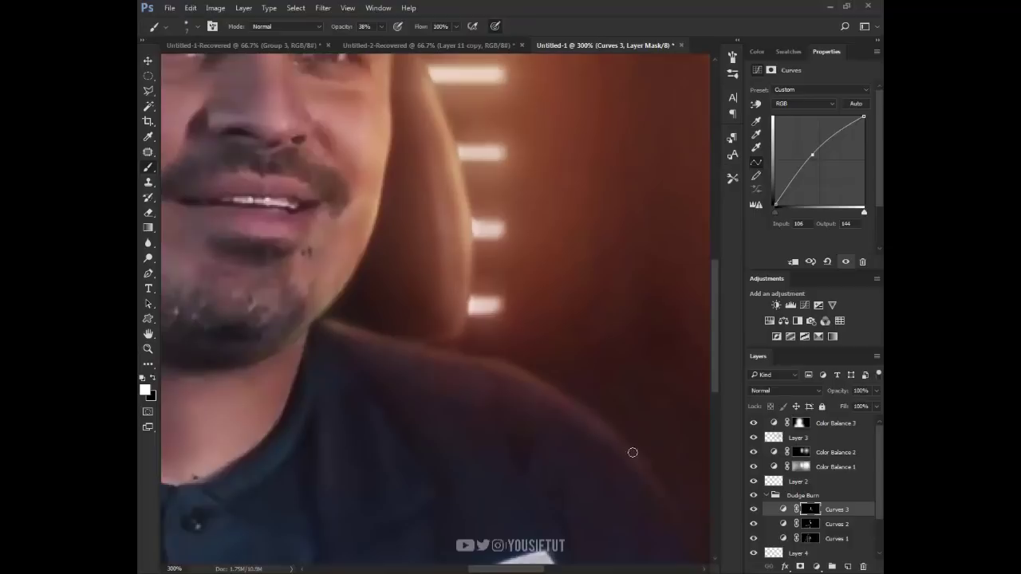
{"action": "left_click_drag", "start_coordinate": [673, 522], "coordinate": [496, 321]}
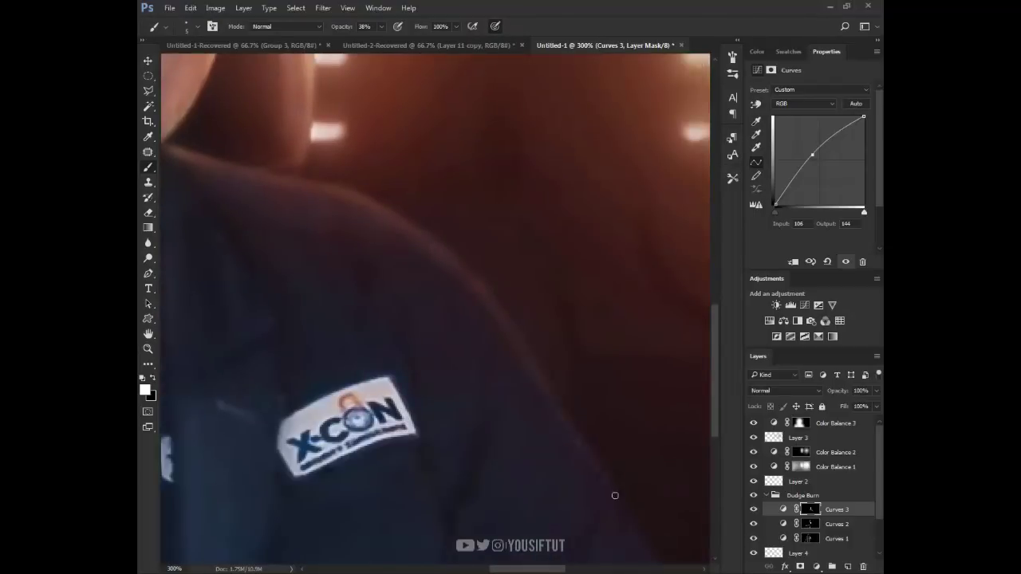
{"action": "left_click_drag", "start_coordinate": [596, 525], "coordinate": [506, 320]}
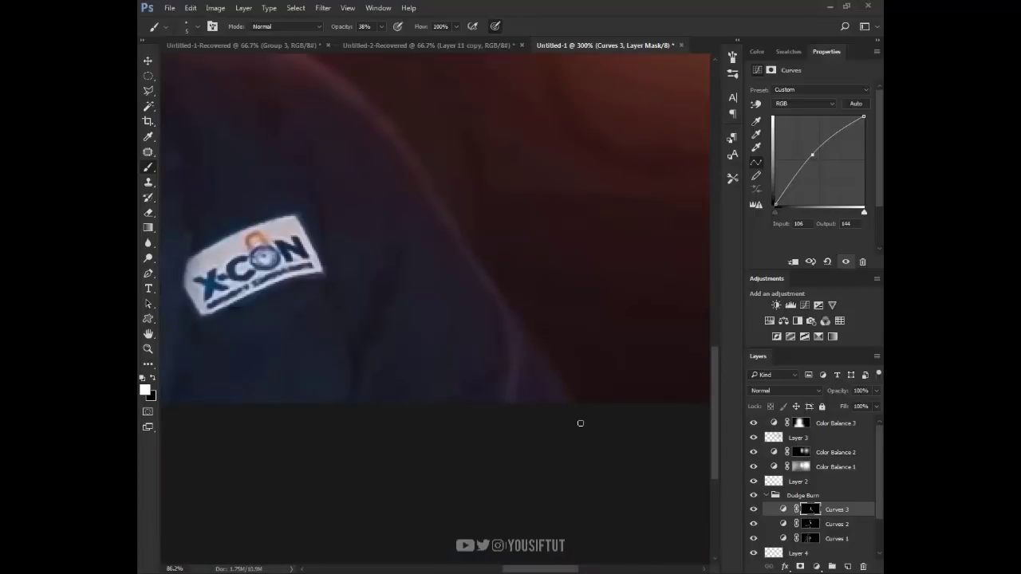
{"action": "key", "text": "ctrl+0"}
{"action": "scroll", "coordinate": [577, 426], "scroll_direction": "up", "scroll_amount": 3}
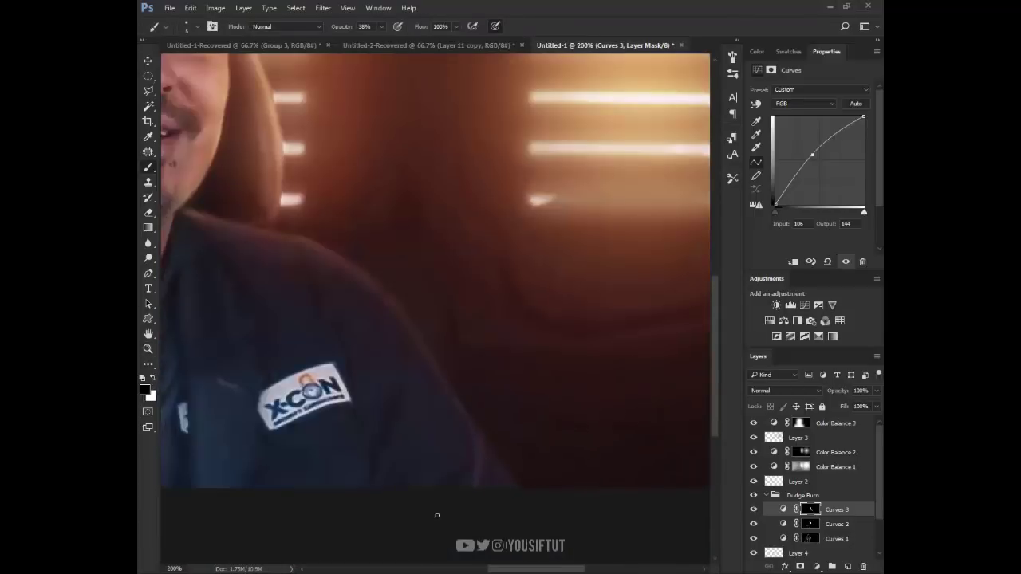
{"action": "key", "text": "bracketright"}
{"action": "key", "text": "bracketright"}
{"action": "key", "text": "bracketright"}
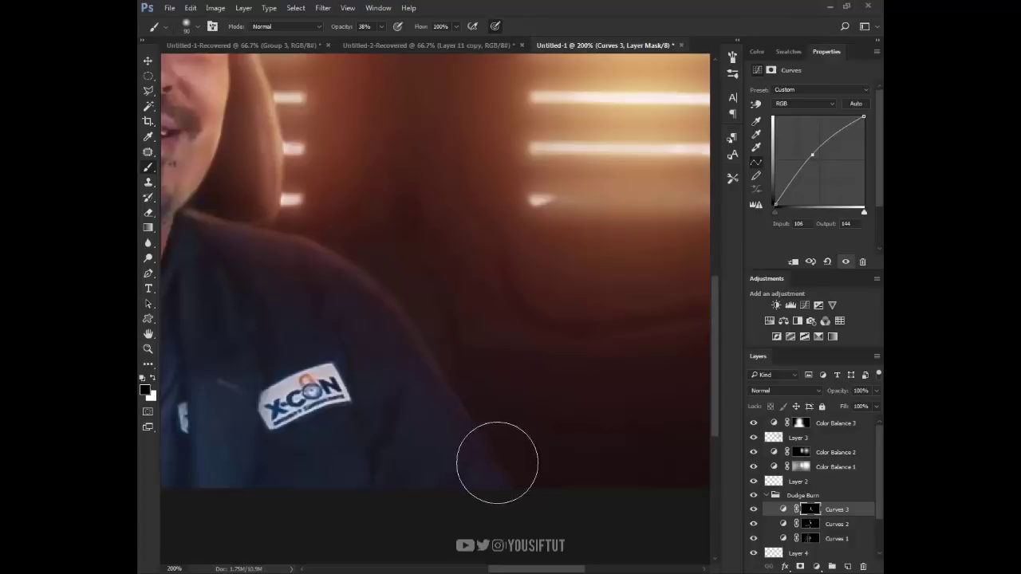
{"action": "key", "text": "ctrl+0"}
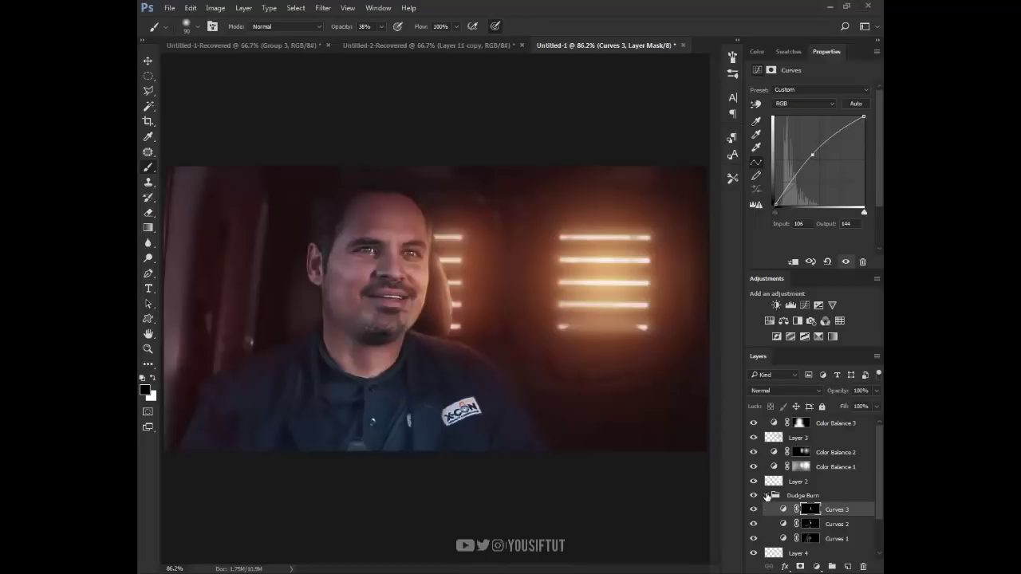
Toggle the Dudge Burn group to compare, then expand it and select Curves 3.
{"action": "left_click", "coordinate": [765, 495]}
{"action": "left_click", "coordinate": [754, 495]}
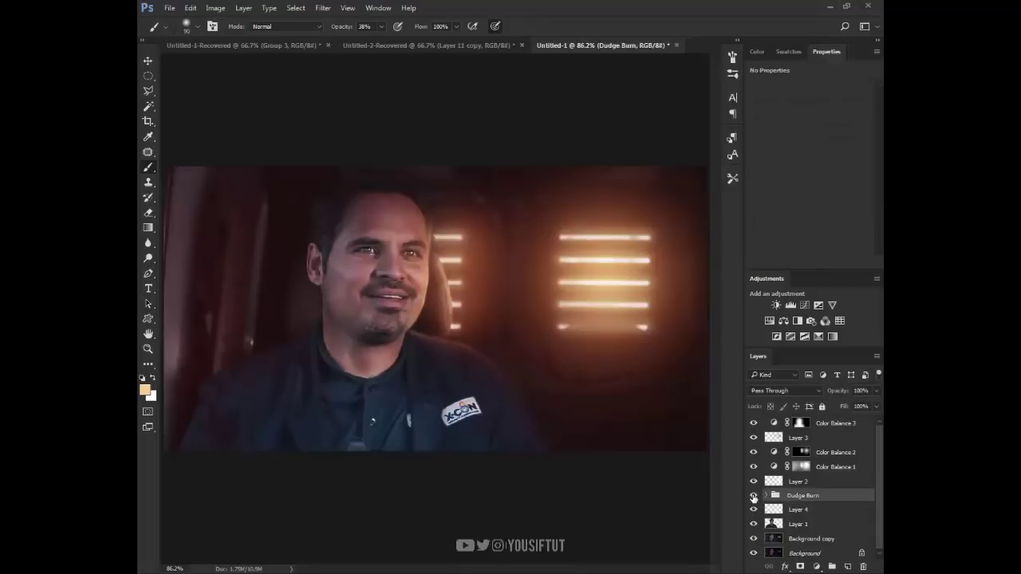
{"action": "left_click", "coordinate": [754, 495]}
{"action": "left_click", "coordinate": [754, 495]}
{"action": "left_click", "coordinate": [754, 495]}
{"action": "left_click", "coordinate": [766, 495]}
{"action": "left_click", "coordinate": [828, 510]}
Add a Hue/Saturation layer at Lightness -33 and invert its mask to hide the darkening.
{"action": "left_click", "coordinate": [816, 566]}
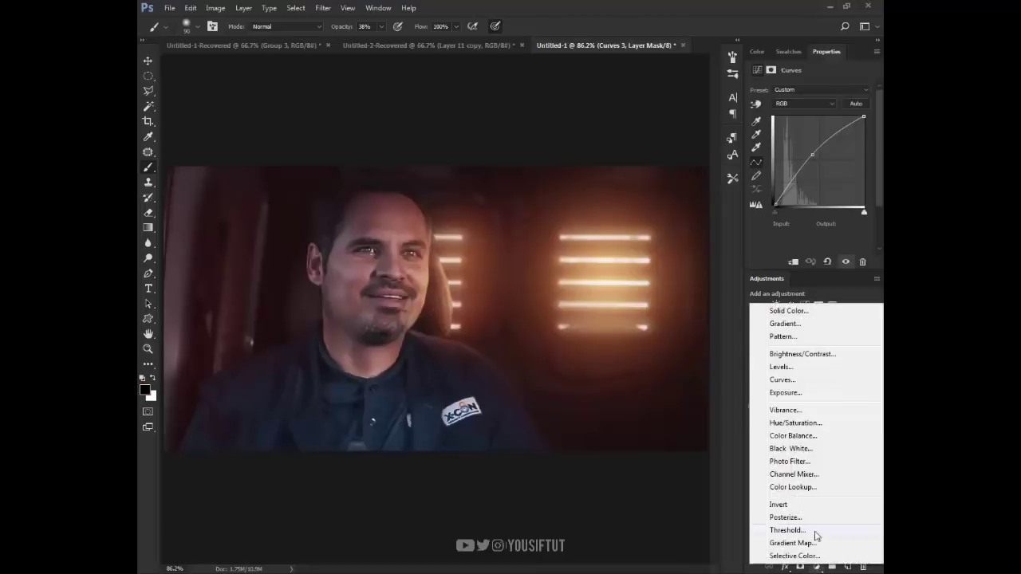
{"action": "left_click", "coordinate": [813, 425]}
{"action": "left_click_drag", "start_coordinate": [808, 175], "coordinate": [791, 176]}
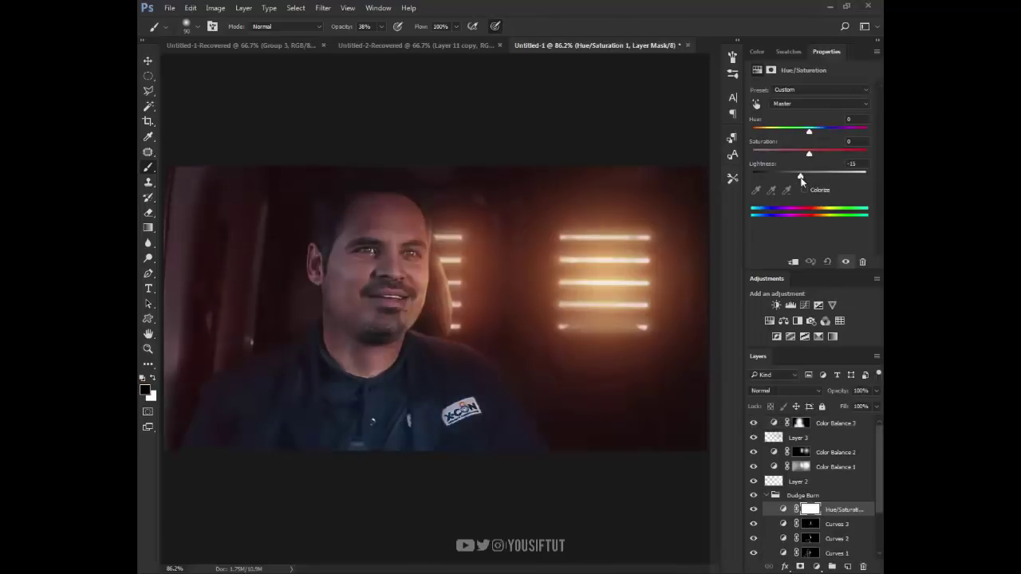
{"action": "left_click", "coordinate": [216, 8]}
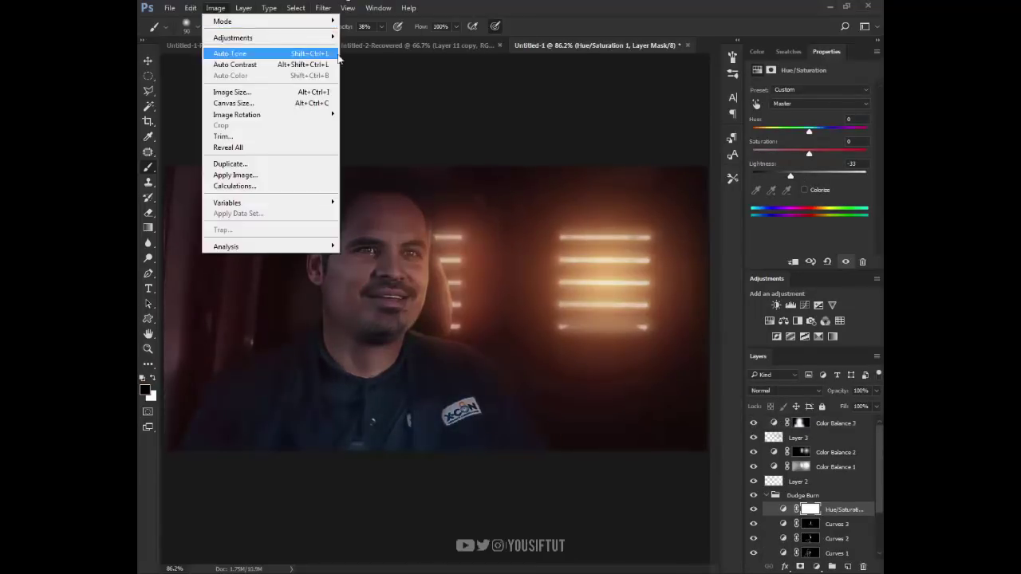
{"action": "left_click", "coordinate": [438, 173]}
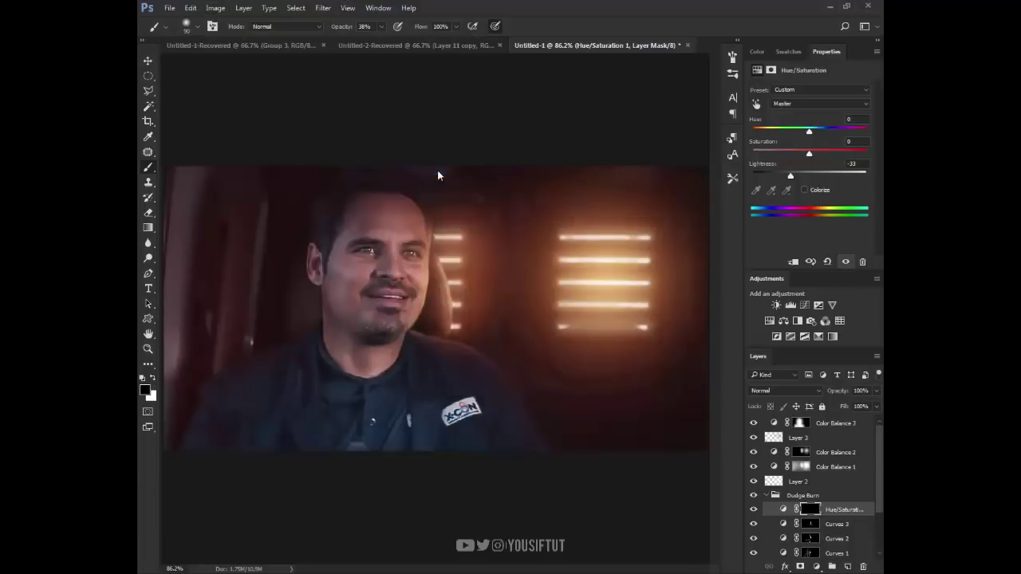
Zoom to 200% on the face and paint darkening over the forehead and left face side.
{"action": "key", "text": "ctrl+plus"}
{"action": "key", "text": "ctrl+plus"}
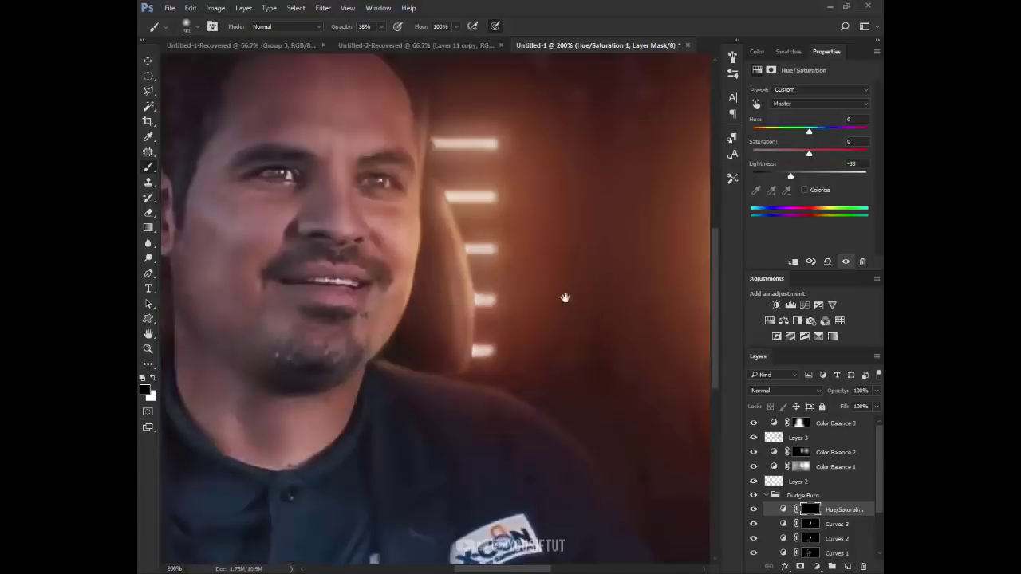
{"action": "left_click_drag", "start_coordinate": [565, 296], "coordinate": [666, 380]}
{"action": "key", "text": "x"}
{"action": "key", "text": "bracketleft"}
{"action": "key", "text": "bracketleft"}
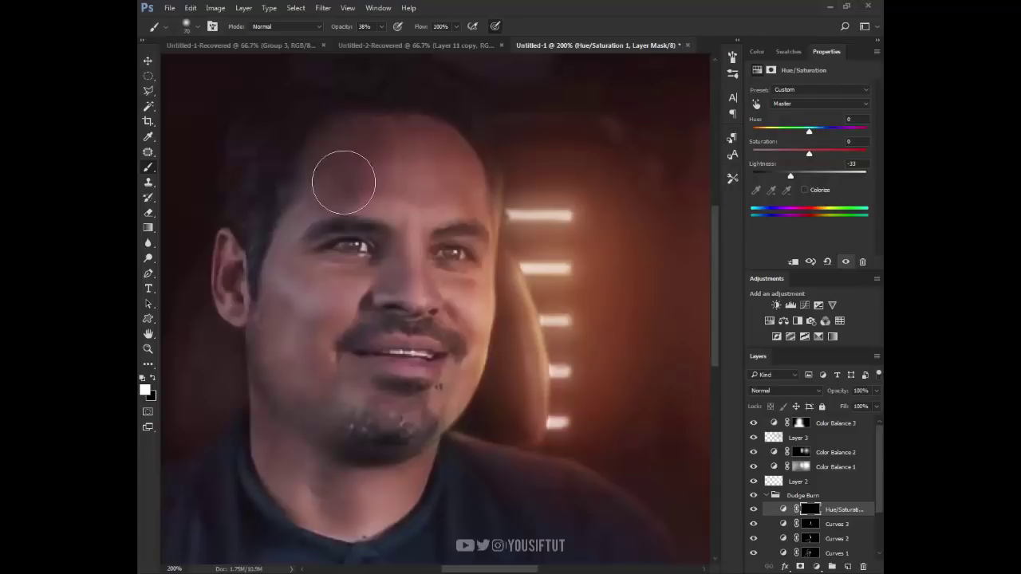
{"action": "mouse_move", "coordinate": [342, 171]}
{"action": "left_mouse_down"}
{"action": "mouse_move", "coordinate": [328, 155]}
{"action": "mouse_move", "coordinate": [280, 365]}
{"action": "left_mouse_up"}
{"action": "key", "text": "bracketleft"}
{"action": "key", "text": "bracketleft"}
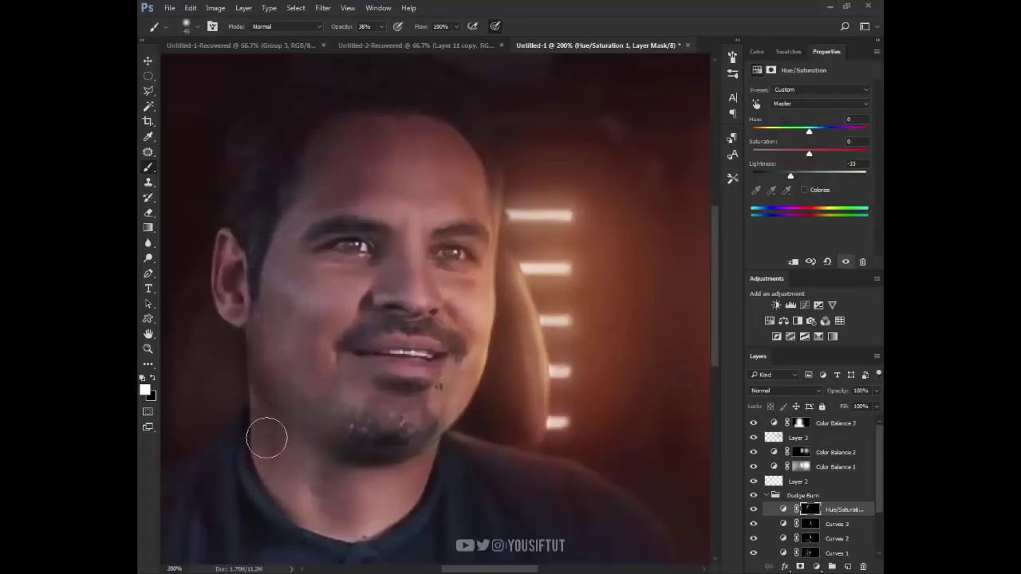
{"action": "left_click_drag", "start_coordinate": [264, 434], "coordinate": [288, 468]}
{"action": "key", "text": "bracketleft"}
{"action": "key", "text": "bracketleft"}
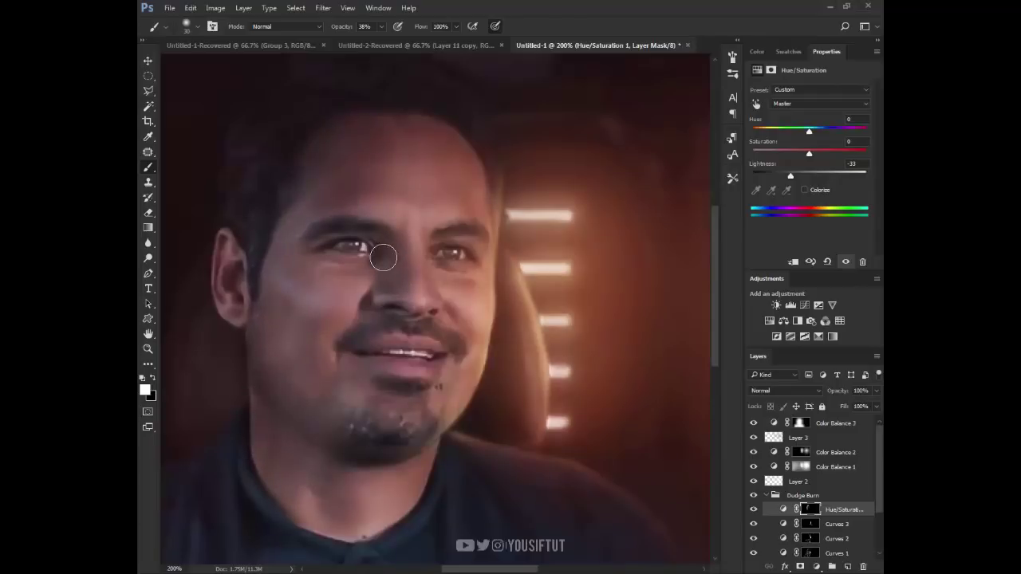
{"action": "key", "text": "bracketright"}
{"action": "key", "text": "bracketright"}
Darken the neck area with a 90–125 px brush, then fit the whole image.
{"action": "left_click_drag", "start_coordinate": [338, 401], "coordinate": [353, 228]}
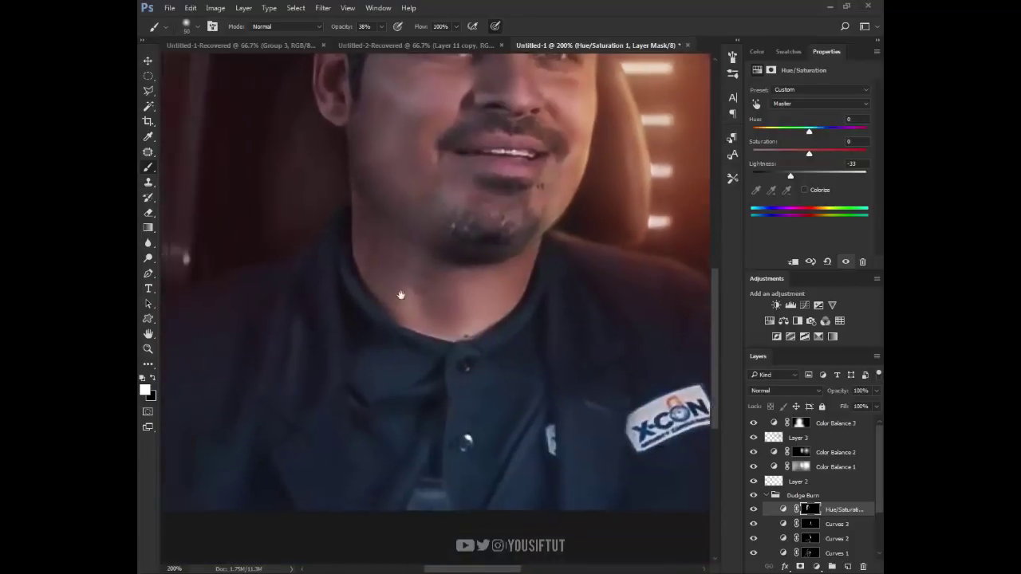
{"action": "left_click_drag", "start_coordinate": [399, 296], "coordinate": [440, 205]}
{"action": "key", "text": "bracketright"}
{"action": "key", "text": "bracketright"}
{"action": "key", "text": "bracketright"}
{"action": "key", "text": "bracketright"}
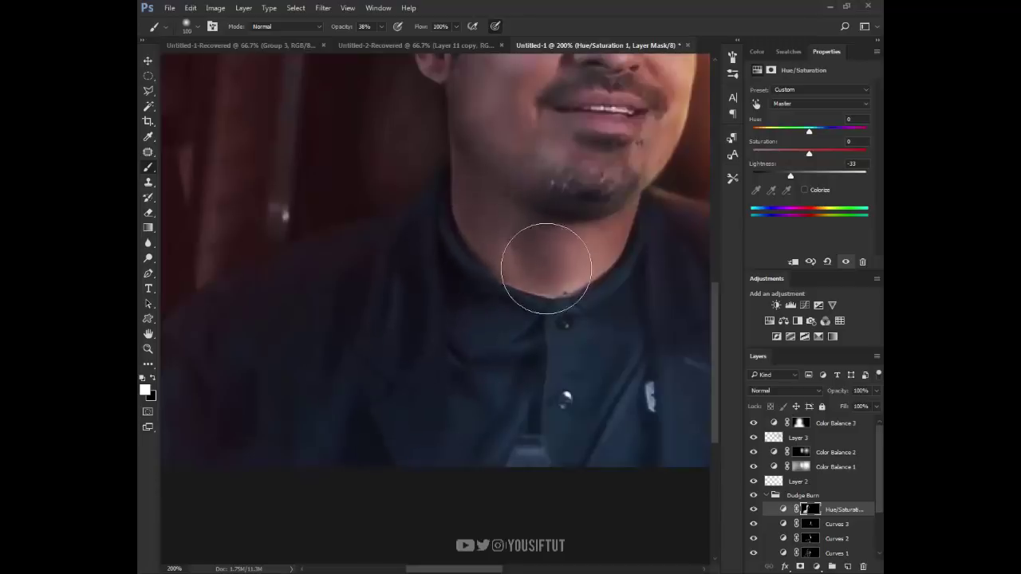
{"action": "mouse_move", "coordinate": [477, 259]}
{"action": "left_mouse_down"}
{"action": "mouse_move", "coordinate": [533, 286]}
{"action": "mouse_move", "coordinate": [526, 453]}
{"action": "left_mouse_up"}
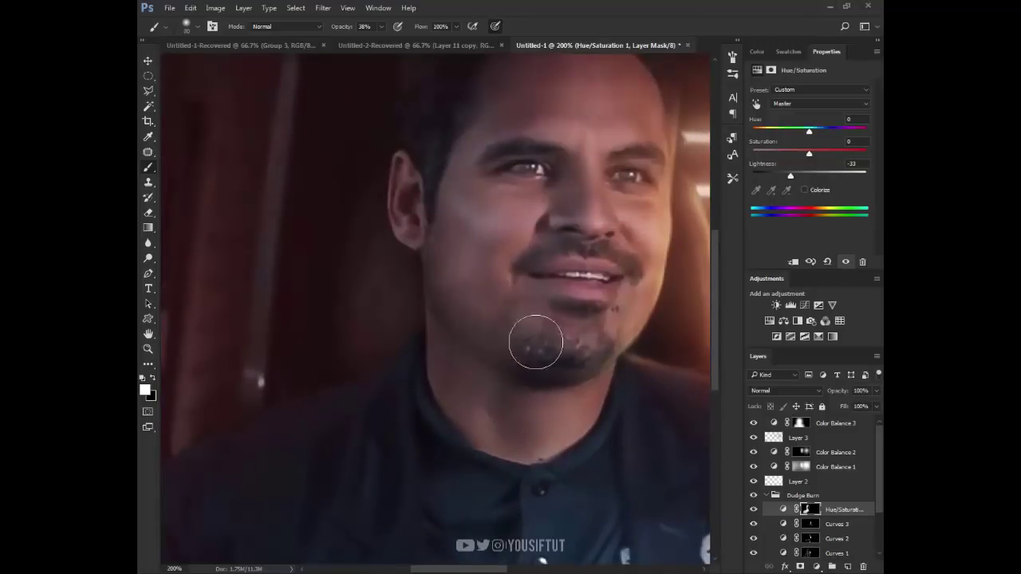
{"action": "key", "text": "bracketleft"}
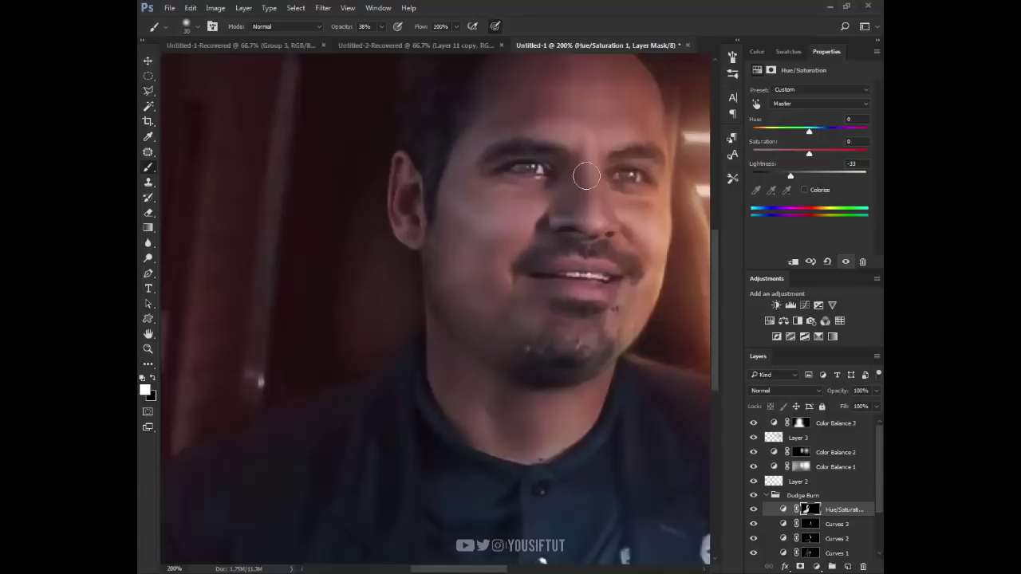
{"action": "key", "text": "bracketright"}
{"action": "key", "text": "bracketright"}
{"action": "key", "text": "bracketright"}
{"action": "left_click_drag", "start_coordinate": [629, 231], "coordinate": [558, 245]}
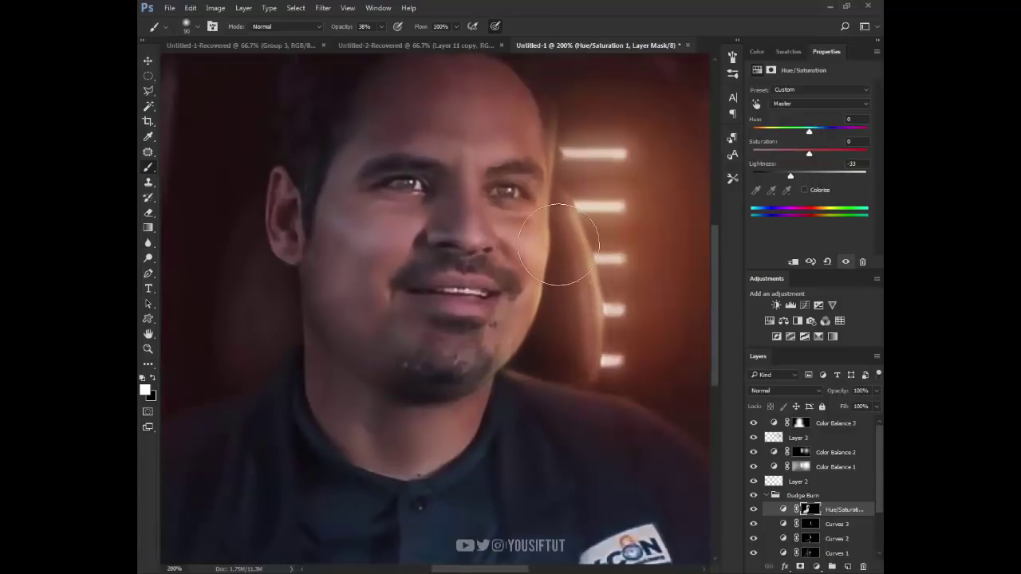
{"action": "key", "text": "bracketleft"}
{"action": "key", "text": "bracketleft"}
{"action": "key", "text": "bracketleft"}
{"action": "key", "text": "ctrl+0"}
Toggle the Hue/Saturation darkening layer off and on to compare the result.
{"action": "key", "text": "v"}
{"action": "left_click", "coordinate": [755, 510]}
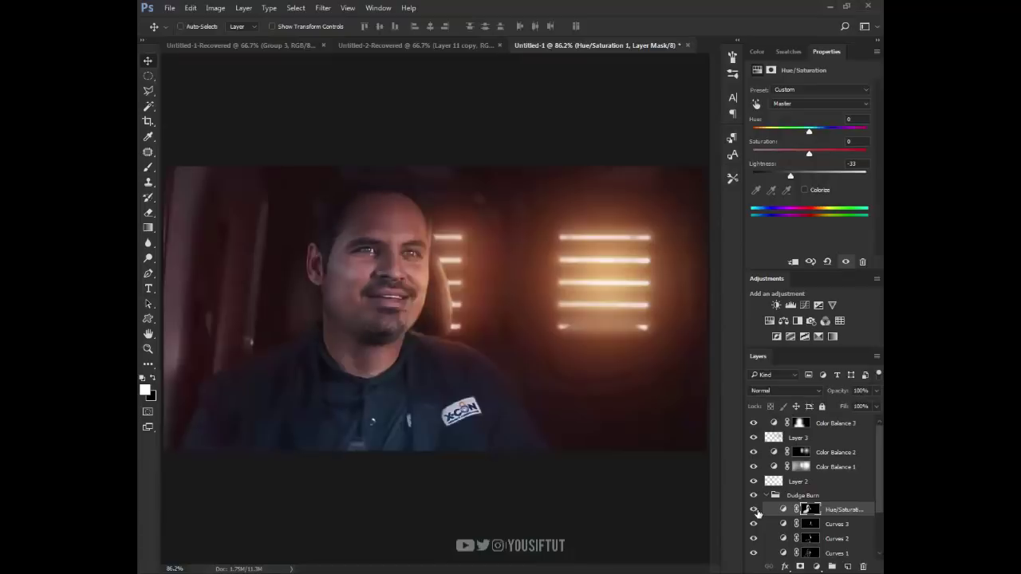
{"action": "left_click", "coordinate": [754, 510]}
{"action": "left_click", "coordinate": [754, 510]}
{"action": "left_click", "coordinate": [754, 509]}
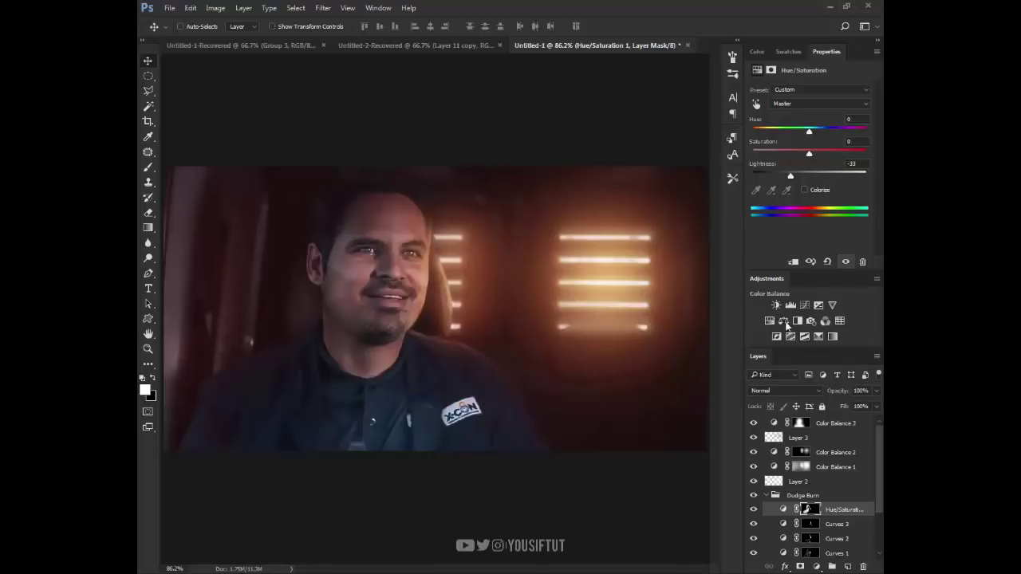
Collapse the Dudge Burn group and toggle its visibility to compare, leaving it shown.
{"action": "left_click", "coordinate": [770, 496]}
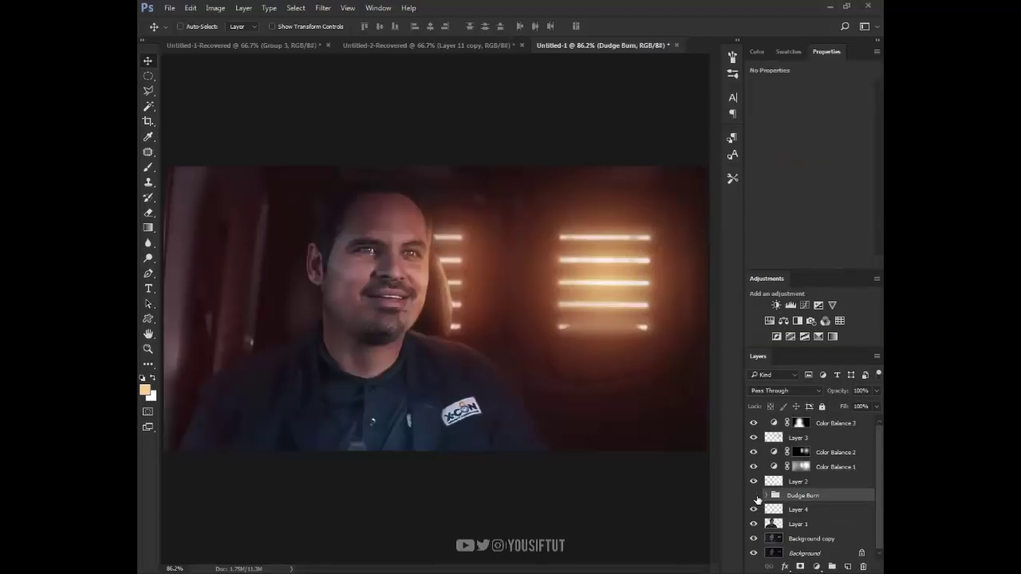
{"action": "left_click", "coordinate": [754, 496]}
{"action": "left_click", "coordinate": [754, 496]}
{"action": "left_click", "coordinate": [755, 496]}
{"action": "left_click", "coordinate": [754, 496]}
{"action": "left_click", "coordinate": [754, 496]}
{"action": "left_click", "coordinate": [755, 496]}
{"action": "left_click", "coordinate": [755, 497]}
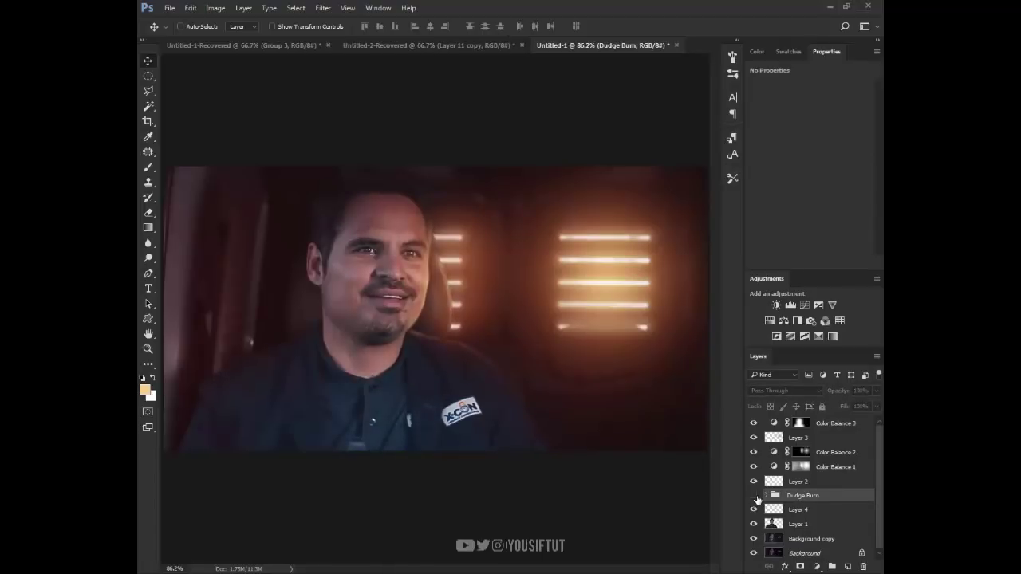
{"action": "left_click", "coordinate": [754, 496]}
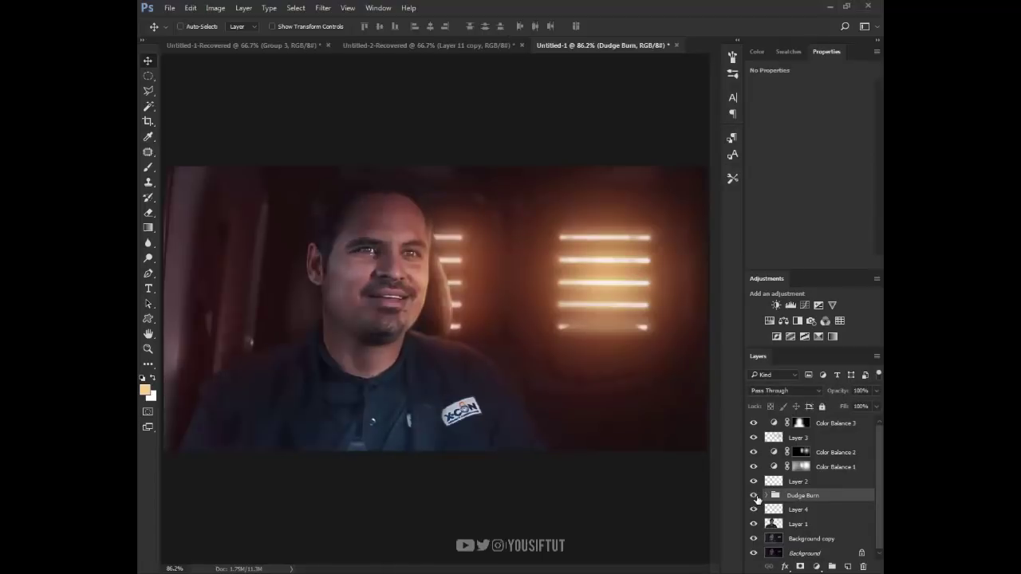
{"action": "left_click", "coordinate": [755, 496]}
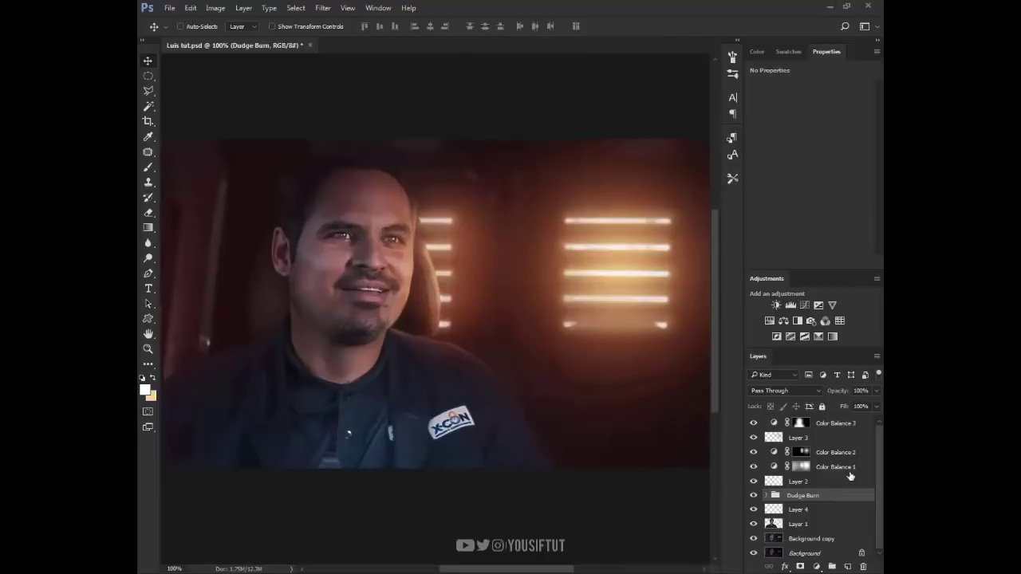
Add a new layer above Dudge Burn set to Linear Dodge (Add) blend mode.
{"action": "left_click", "coordinate": [848, 567]}
{"action": "left_click", "coordinate": [786, 391]}
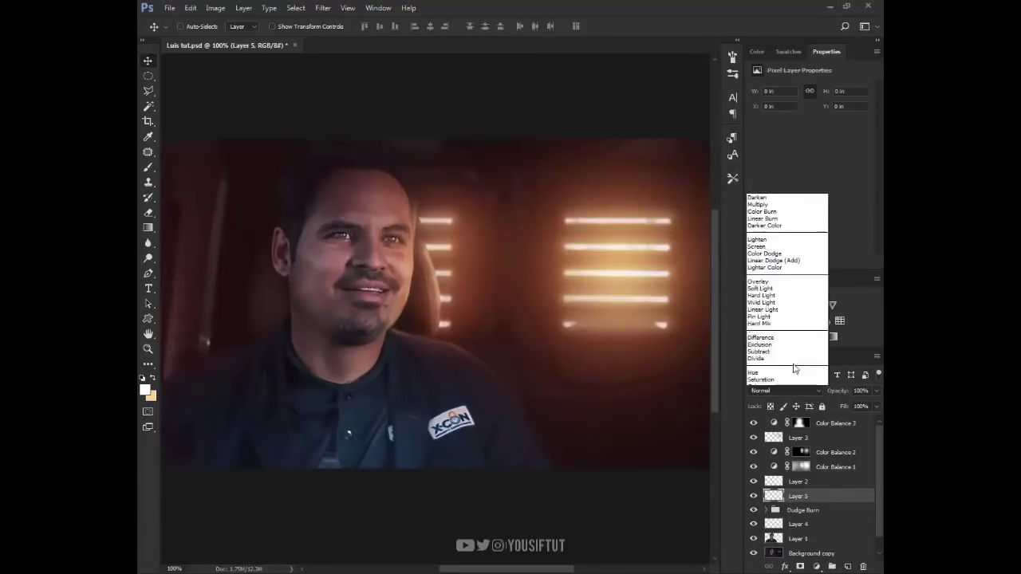
{"action": "left_click", "coordinate": [811, 248]}
{"action": "left_click_drag", "start_coordinate": [564, 314], "coordinate": [467, 321]}
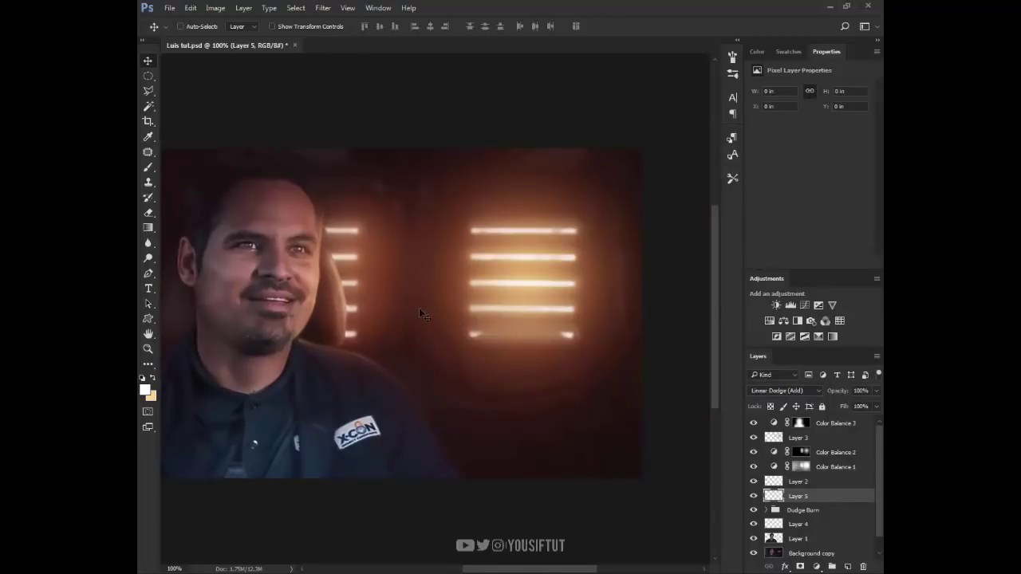
Choose a cloud brush and set the paint colour to a warm orange.
{"action": "key", "text": "b"}
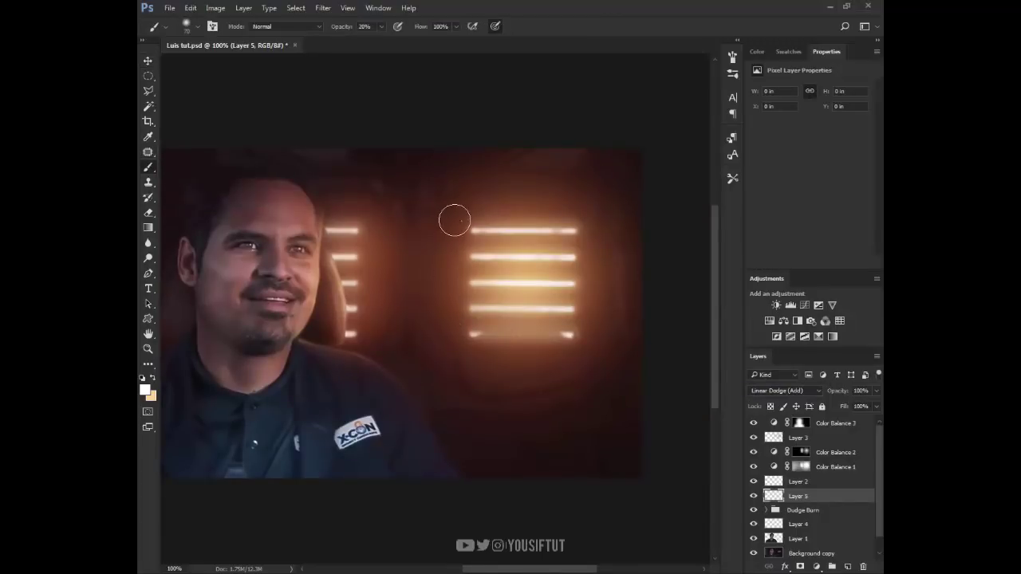
{"action": "right_click", "coordinate": [455, 221]}
{"action": "scroll", "coordinate": [760, 341], "scroll_direction": "down", "scroll_amount": 10}
{"action": "scroll", "coordinate": [750, 411], "scroll_direction": "down", "scroll_amount": 2}
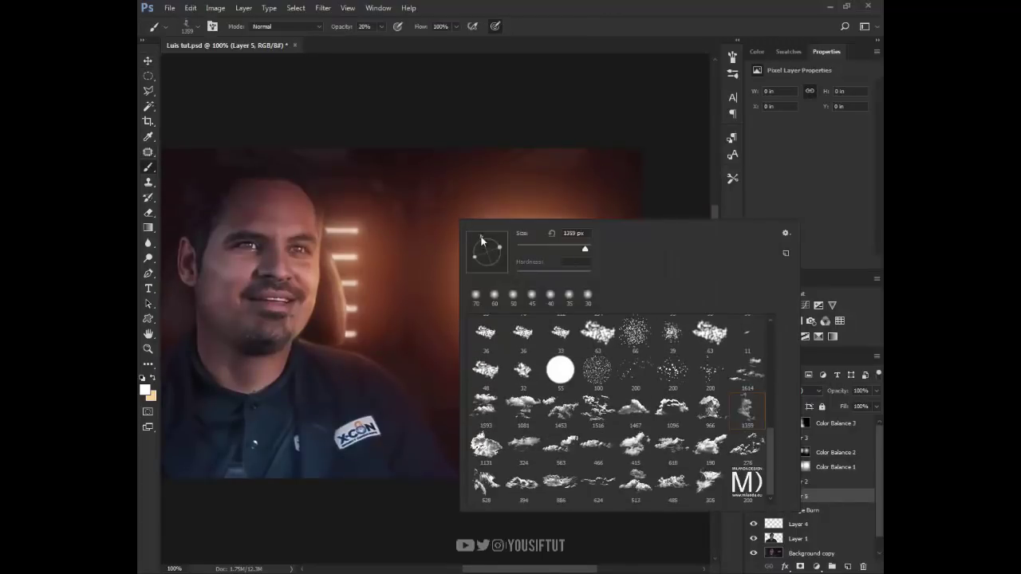
{"action": "left_click", "coordinate": [510, 263]}
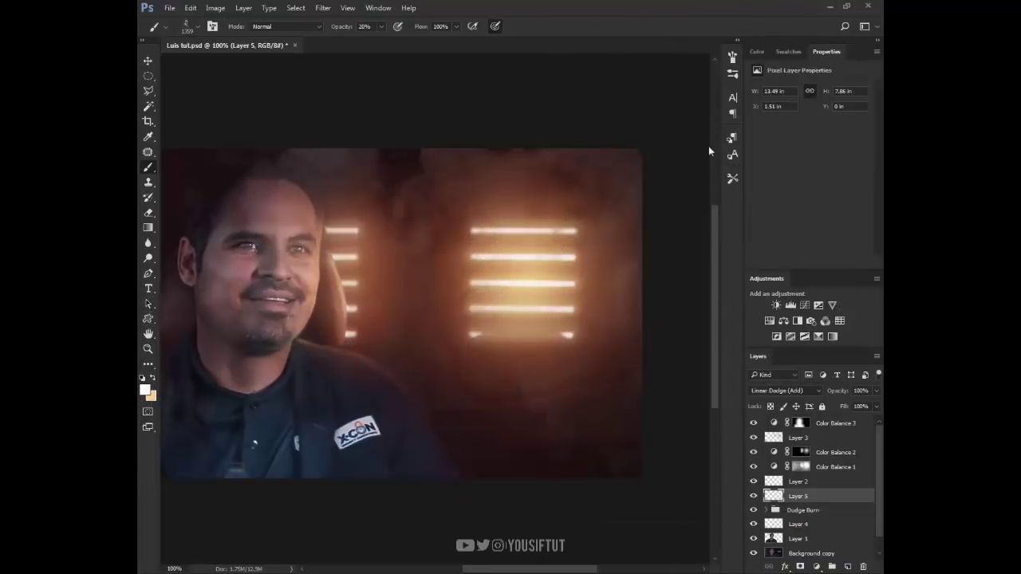
{"action": "left_click", "coordinate": [471, 243], "text": "alt"}
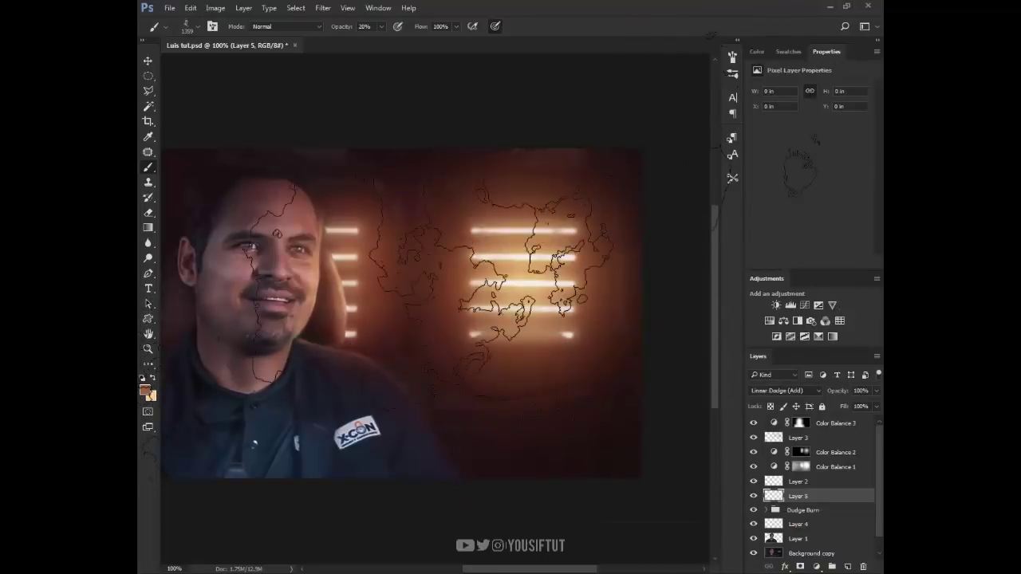
{"action": "left_click", "coordinate": [756, 51]}
{"action": "left_click", "coordinate": [830, 95]}
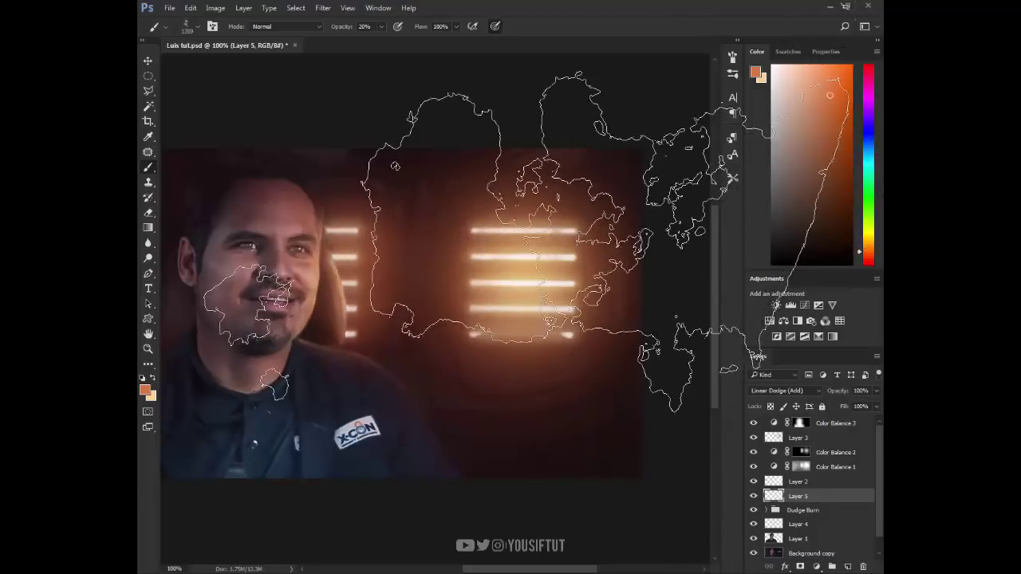
Set the brush's Shape Dynamics Angle Jitter to 100%.
{"action": "left_click", "coordinate": [731, 57]}
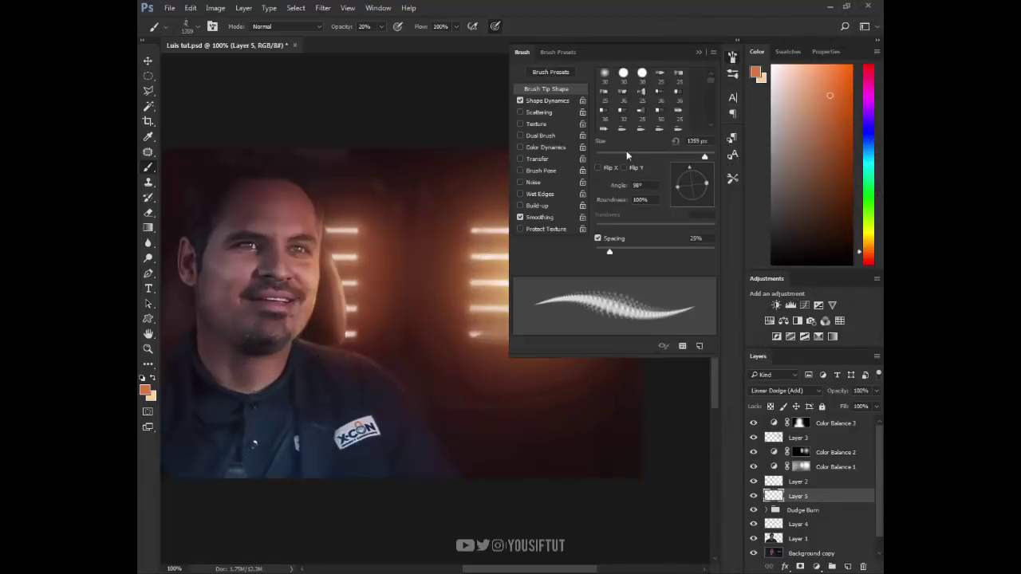
{"action": "left_click", "coordinate": [551, 100]}
{"action": "left_click_drag", "start_coordinate": [611, 173], "coordinate": [750, 174]}
{"action": "left_click", "coordinate": [732, 58]}
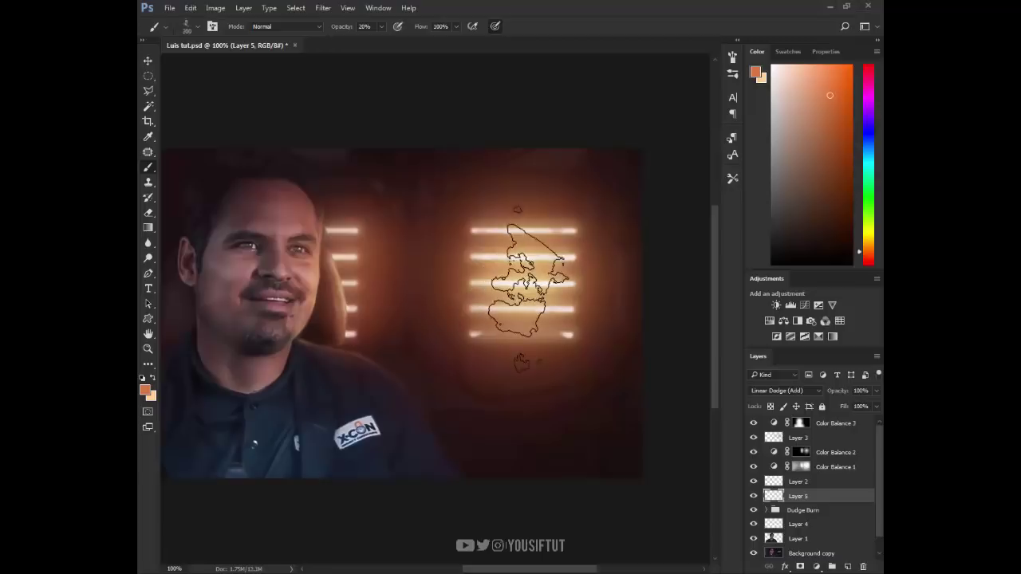
Set the brush size to 500 px and zoom out to the whole image.
{"action": "key", "text": "bracketright"}
{"action": "key", "text": "bracketright"}
{"action": "key", "text": "bracketright"}
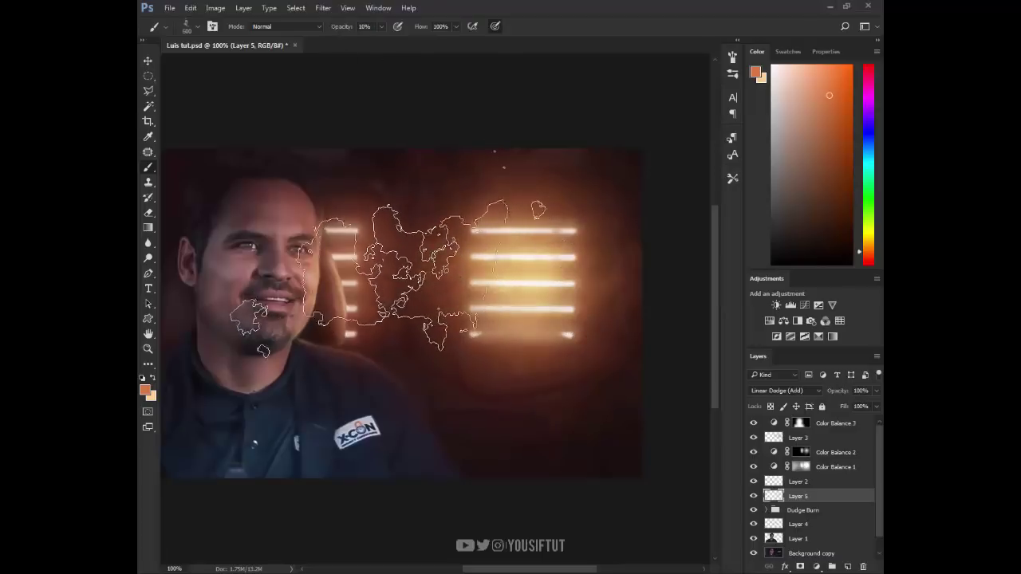
{"action": "key", "text": "bracketleft"}
{"action": "key", "text": "bracketleft"}
{"action": "key", "text": "bracketleft"}
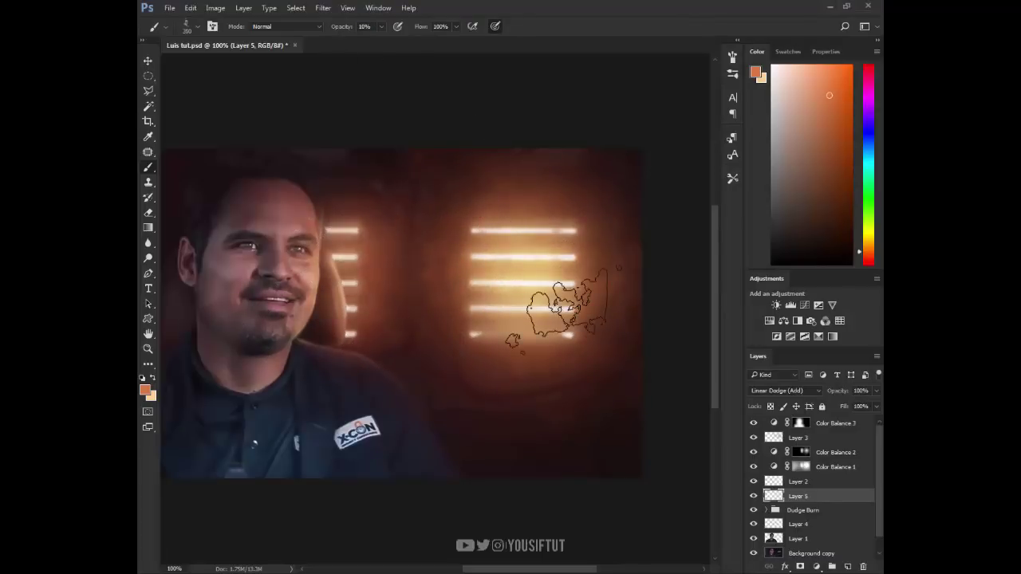
{"action": "key", "text": "bracketright"}
{"action": "key", "text": "bracketright"}
{"action": "key", "text": "bracketright"}
{"action": "key", "text": "bracketright"}
{"action": "key", "text": "bracketright"}
{"action": "key", "text": "bracketright"}
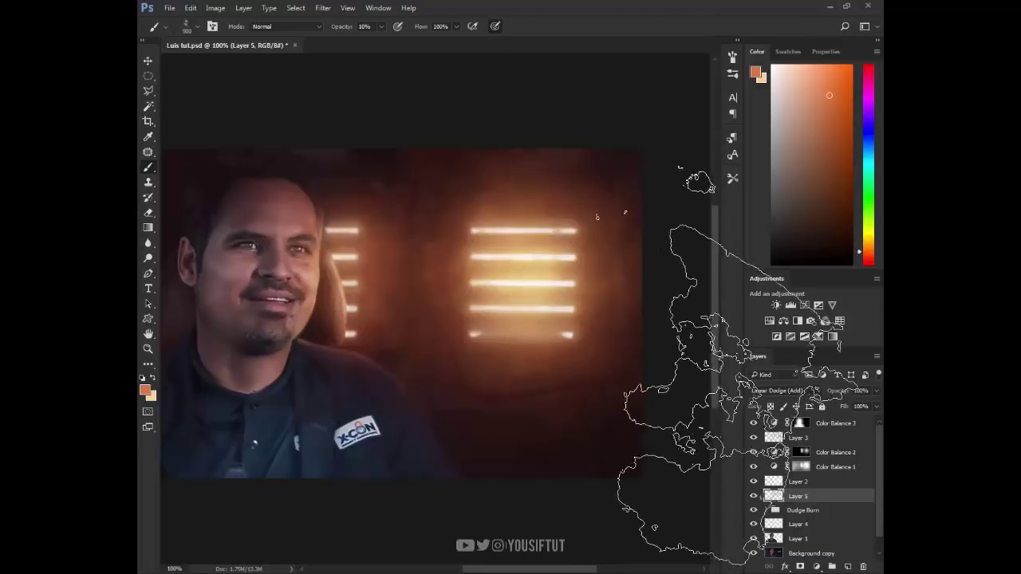
{"action": "key", "text": "z"}
{"action": "left_click", "coordinate": [590, 306], "text": "alt"}
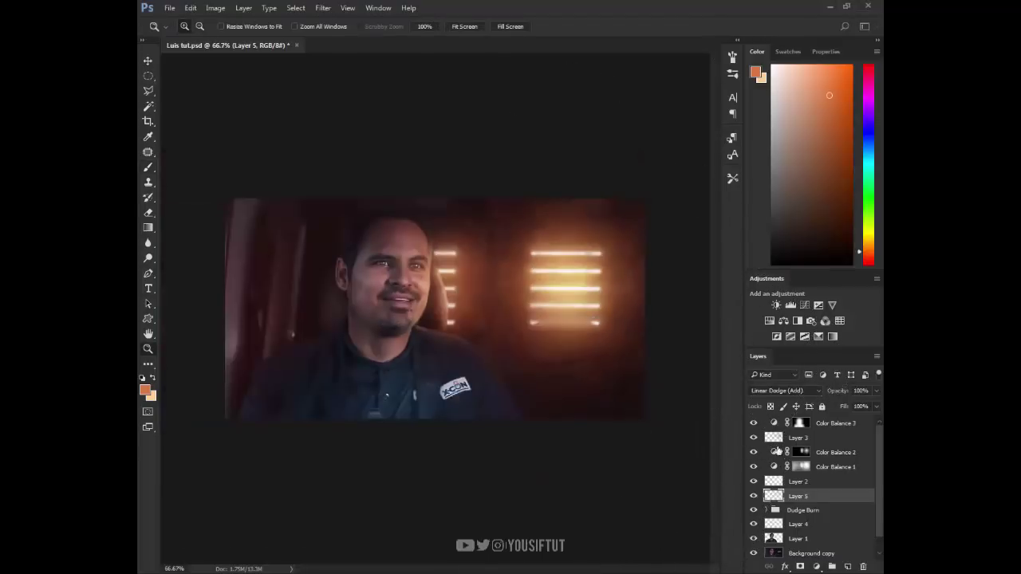
Expand Dudge Burn and toggle its Hue/Saturation and Curves layers to compare their effect.
{"action": "scroll", "coordinate": [783, 462], "scroll_direction": "down", "scroll_amount": 1}
{"action": "left_click", "coordinate": [780, 495]}
{"action": "left_click", "coordinate": [766, 495]}
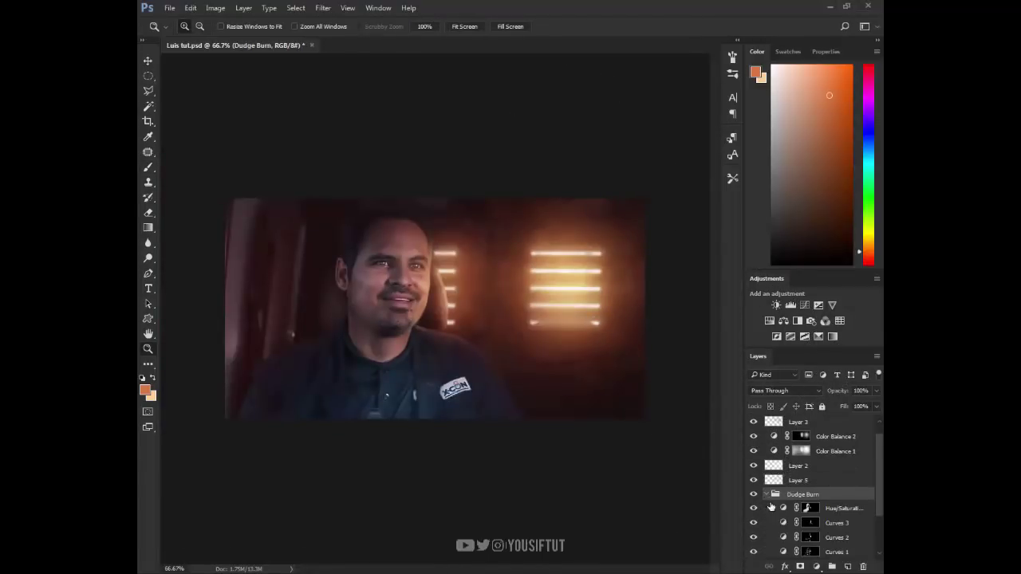
{"action": "left_click", "coordinate": [754, 509]}
{"action": "left_click", "coordinate": [753, 508]}
{"action": "left_click", "coordinate": [754, 537]}
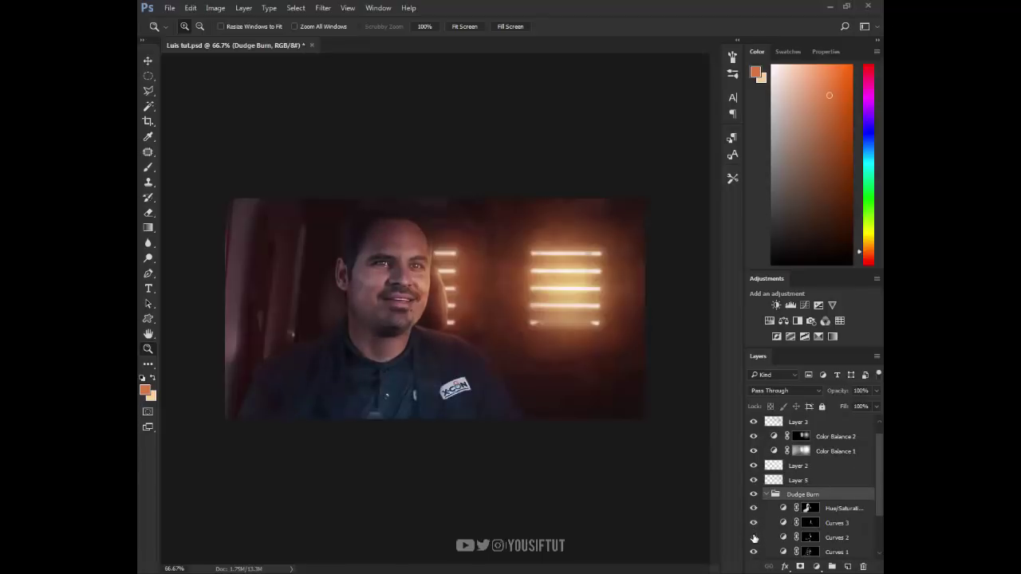
{"action": "left_click", "coordinate": [757, 531]}
{"action": "left_click", "coordinate": [757, 530]}
{"action": "scroll", "coordinate": [756, 534], "scroll_direction": "down", "scroll_amount": 1}
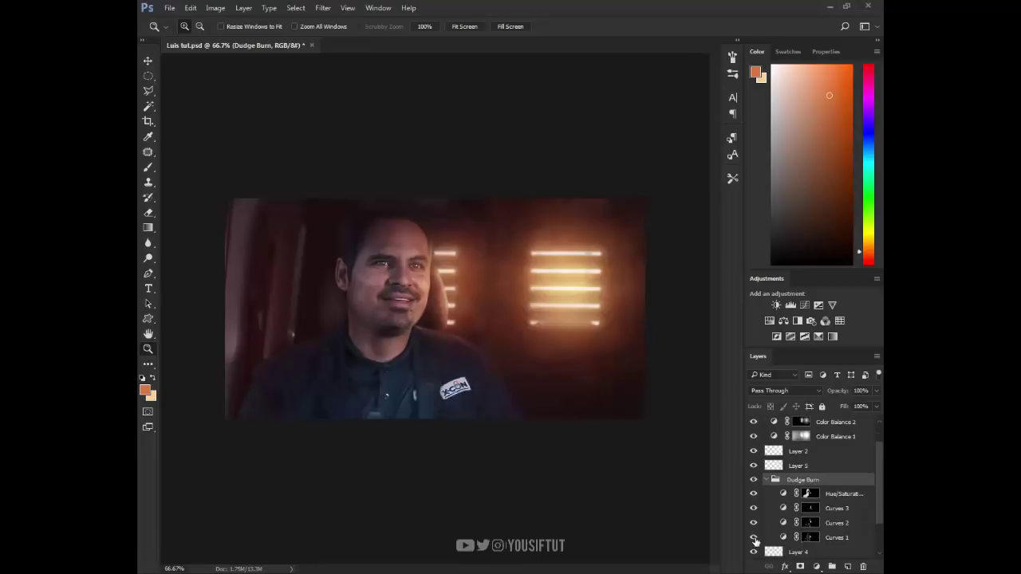
{"action": "left_click", "coordinate": [753, 537]}
Select the Curves 1 mask, zoom to the face, and pick a 67 px soft round brush.
{"action": "left_click", "coordinate": [810, 538]}
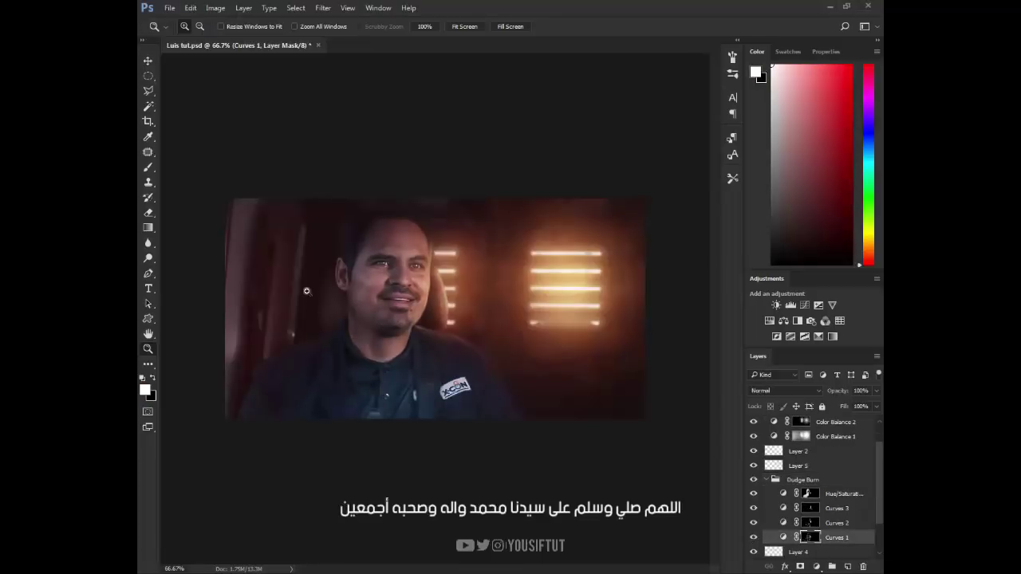
{"action": "left_click_drag", "start_coordinate": [271, 239], "coordinate": [441, 401]}
{"action": "key", "text": "b"}
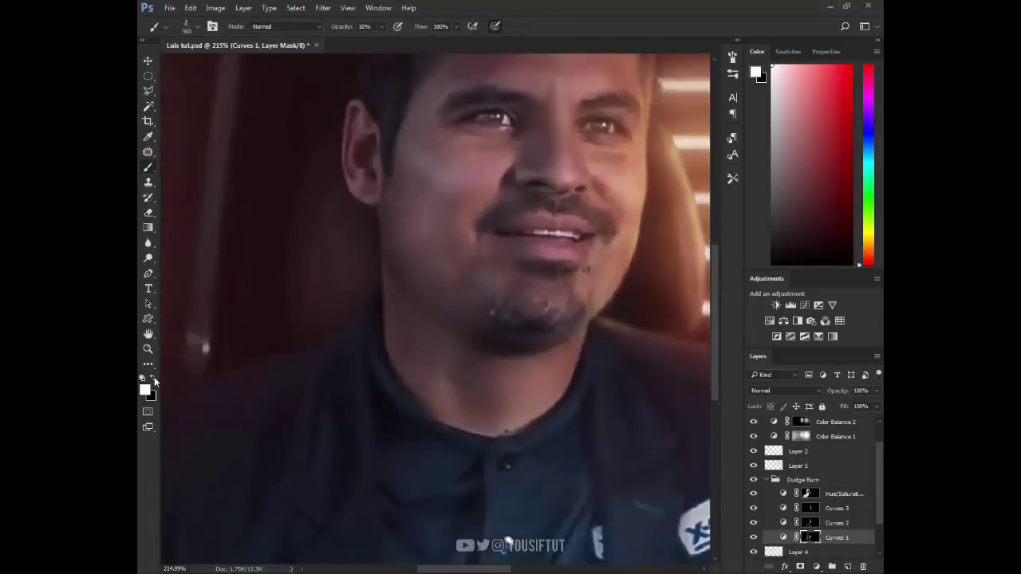
{"action": "right_click", "coordinate": [473, 372]}
{"action": "left_click_drag", "start_coordinate": [692, 497], "coordinate": [694, 387]}
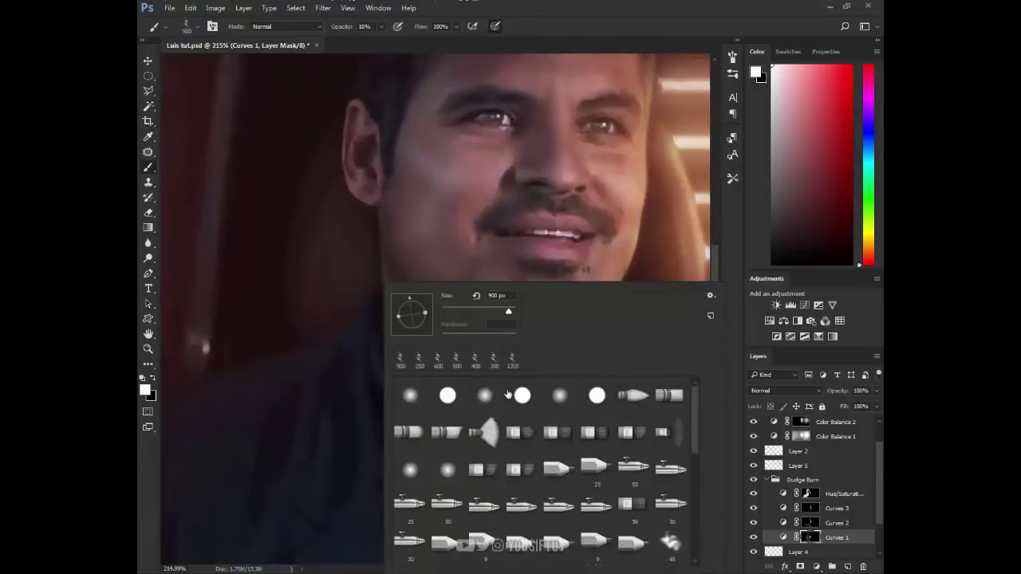
{"action": "left_click", "coordinate": [410, 396]}
{"action": "key", "text": "Return"}
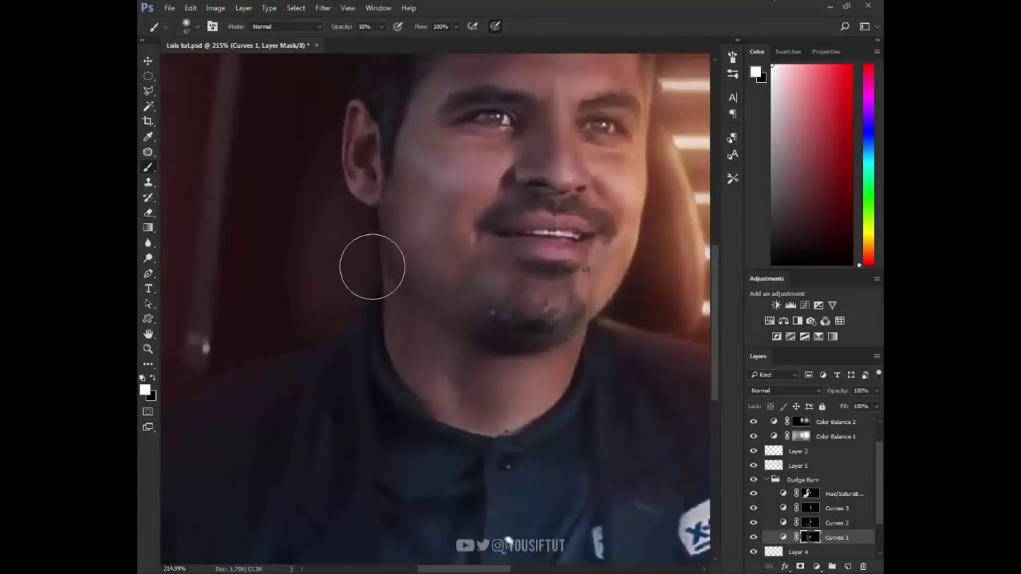
Target the Curves 1 mask for painting with brush opacity at 46%.
{"action": "left_click", "coordinate": [370, 260], "text": "alt"}
{"action": "left_click", "coordinate": [370, 259]}
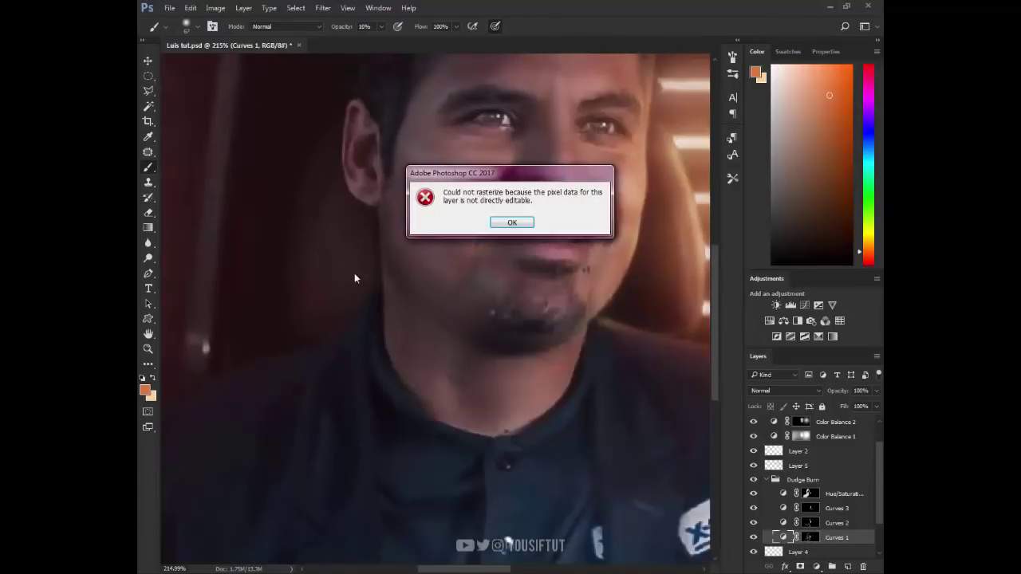
{"action": "left_click", "coordinate": [499, 223]}
{"action": "left_click", "coordinate": [811, 538]}
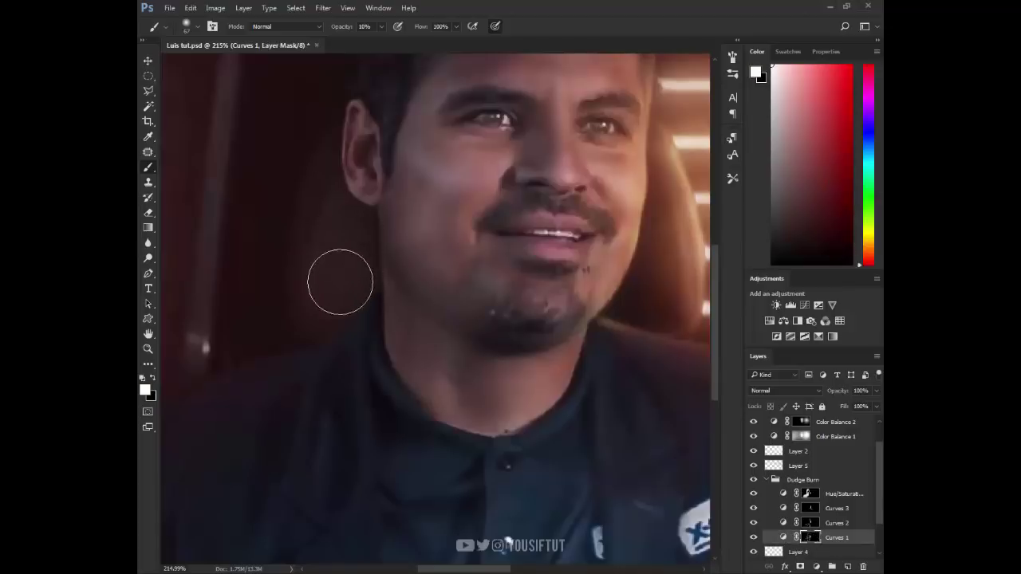
{"action": "key", "text": "4"}
{"action": "key", "text": "6"}
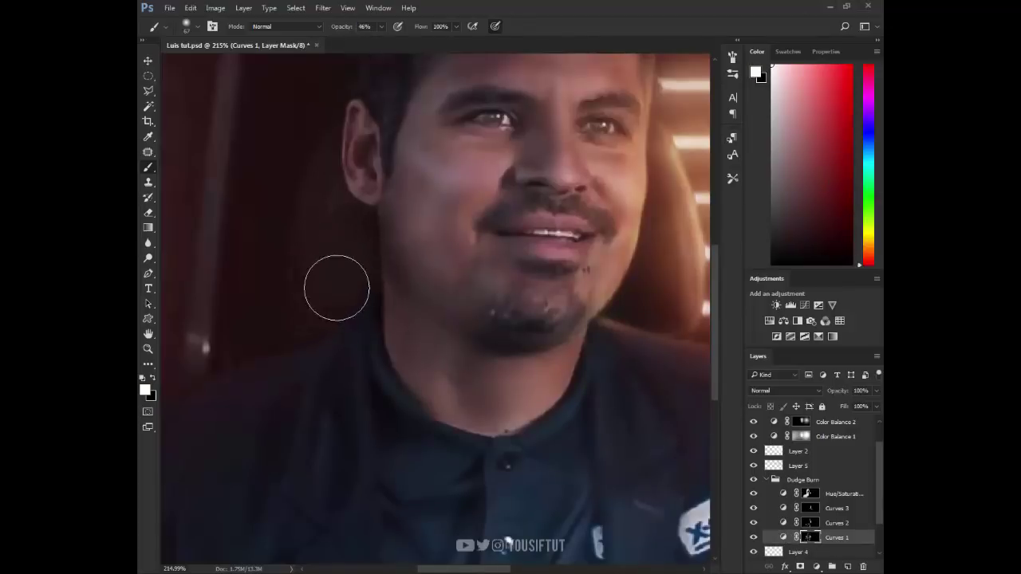
Zoom in close on the face and switch to a smaller black brush.
{"action": "key", "text": "z"}
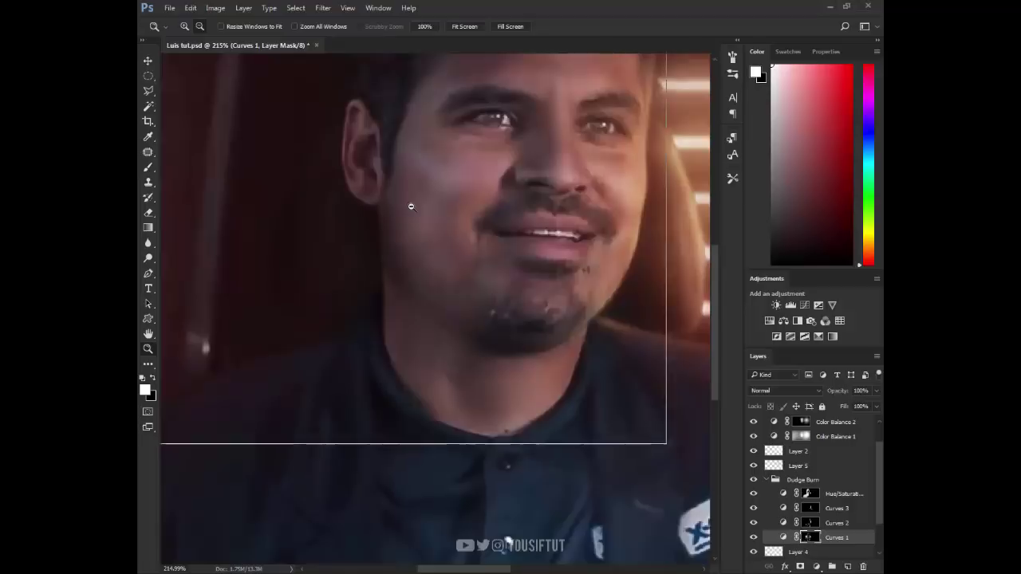
{"action": "left_click", "coordinate": [411, 207], "text": "alt"}
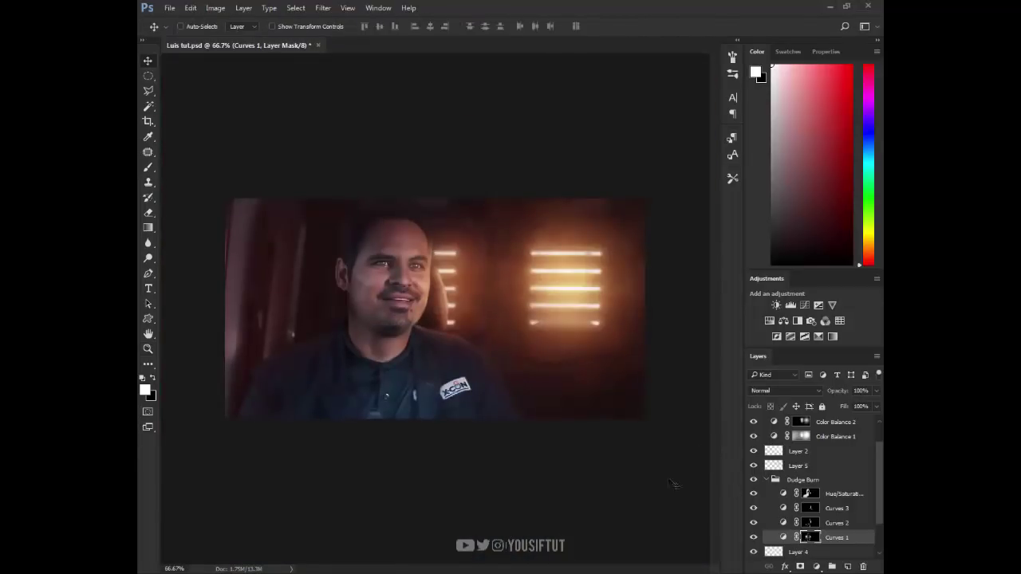
{"action": "left_click_drag", "start_coordinate": [269, 219], "coordinate": [388, 372]}
{"action": "key", "text": "b"}
{"action": "key", "text": "bracketleft"}
{"action": "key", "text": "bracketleft"}
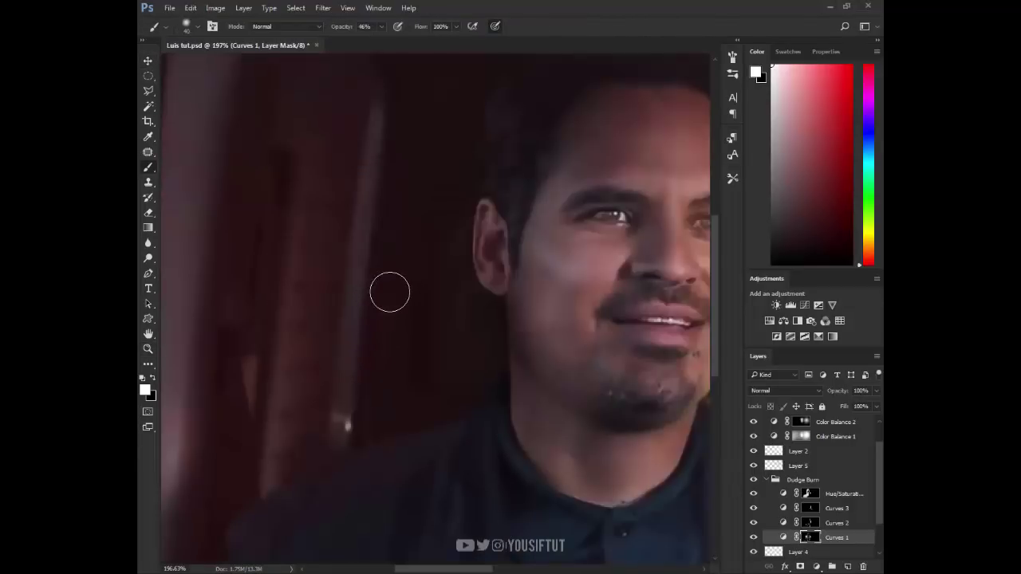
{"action": "key", "text": "x"}
{"action": "key", "text": "x"}
Touch up the Hue/Saturation 1 mask, then zoom out to fit the image.
{"action": "left_click", "coordinate": [810, 495]}
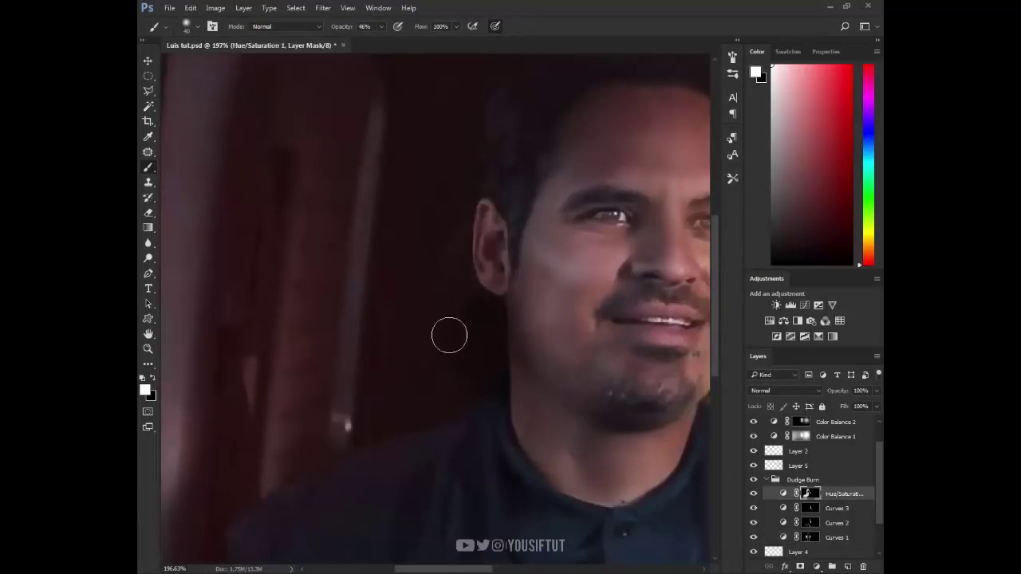
{"action": "key", "text": "z"}
{"action": "left_click", "coordinate": [494, 339], "text": "alt"}
{"action": "left_click", "coordinate": [495, 339], "text": "alt"}
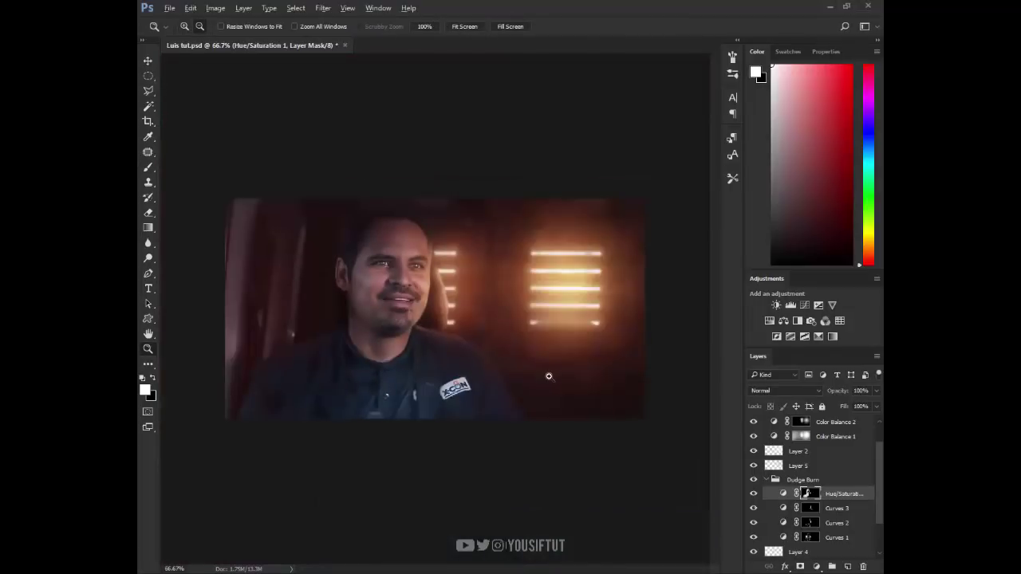
{"action": "key", "text": "b"}
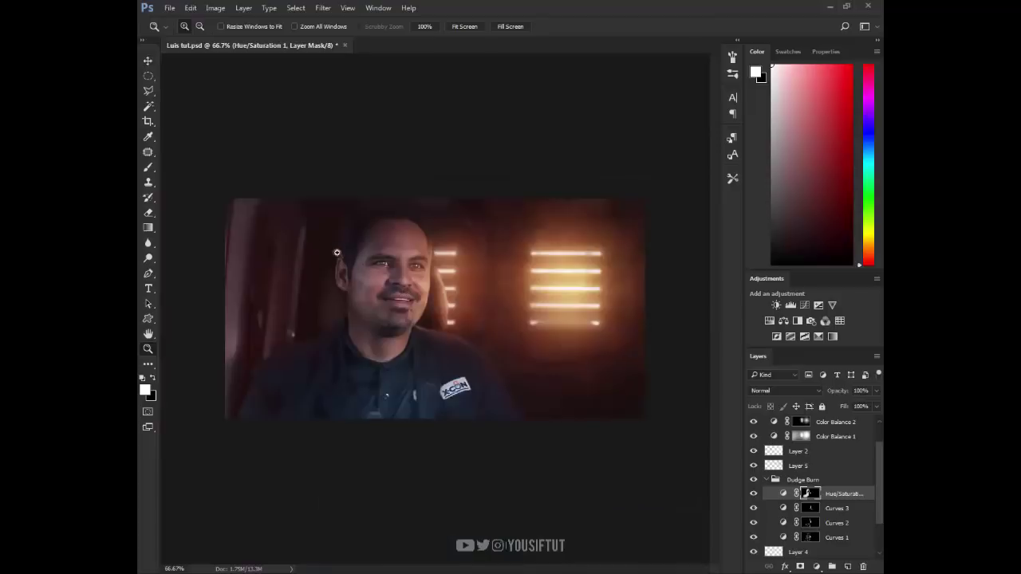
{"action": "scroll", "coordinate": [339, 263], "scroll_direction": "up", "scroll_amount": 5}
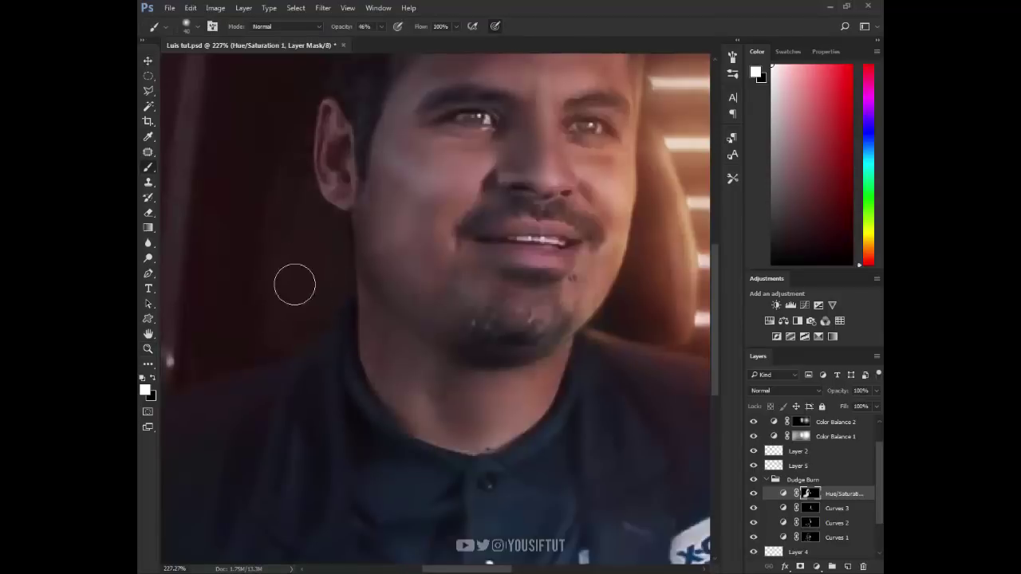
{"action": "key", "text": "z"}
{"action": "left_click", "coordinate": [373, 266], "text": "alt"}
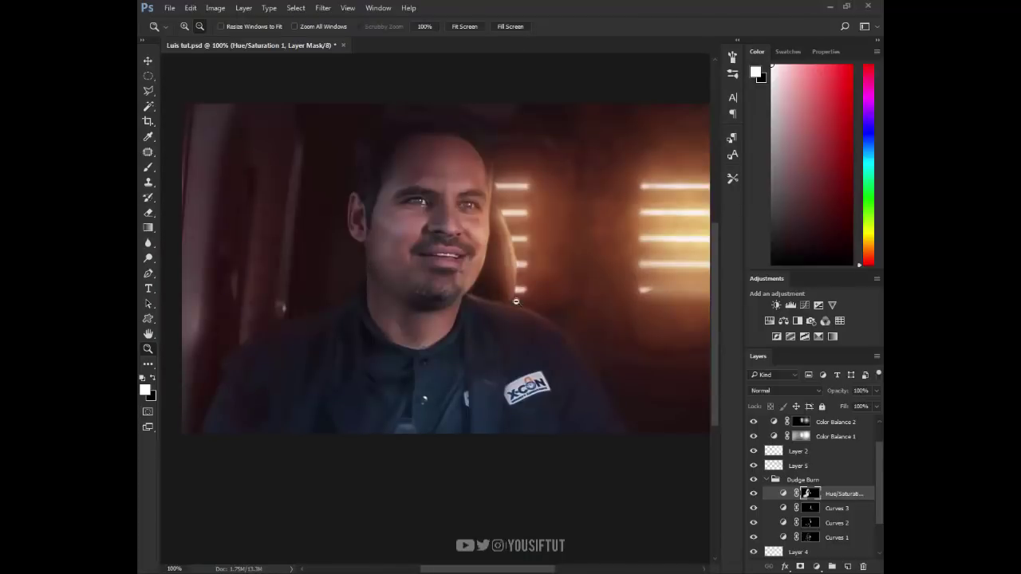
{"action": "left_click", "coordinate": [516, 301], "text": "alt"}
Stamp all visible layers above Color Balance 3 into Layer 6 and duplicate it as Layer 6 copy.
{"action": "left_click", "coordinate": [770, 480]}
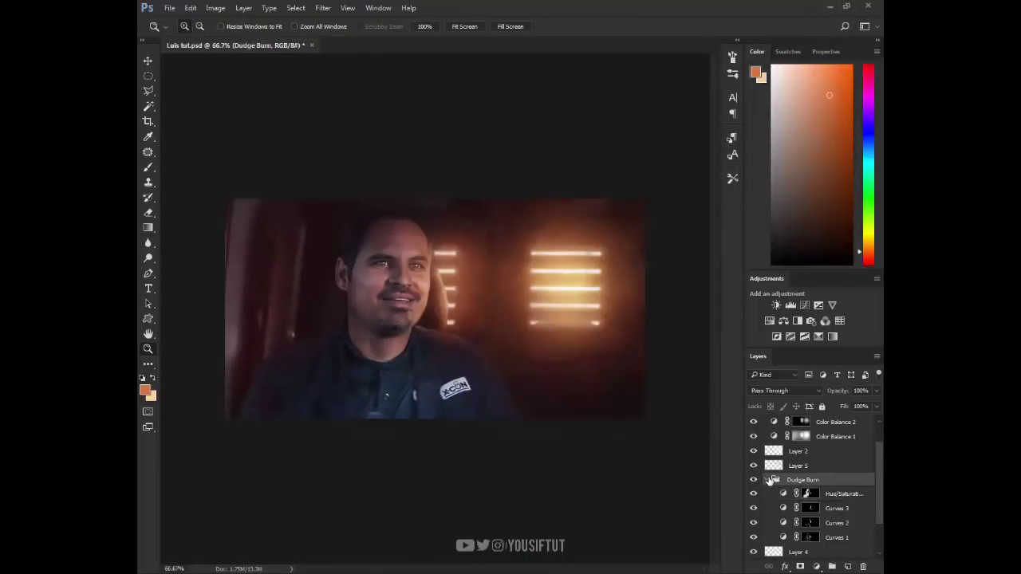
{"action": "left_click", "coordinate": [852, 428]}
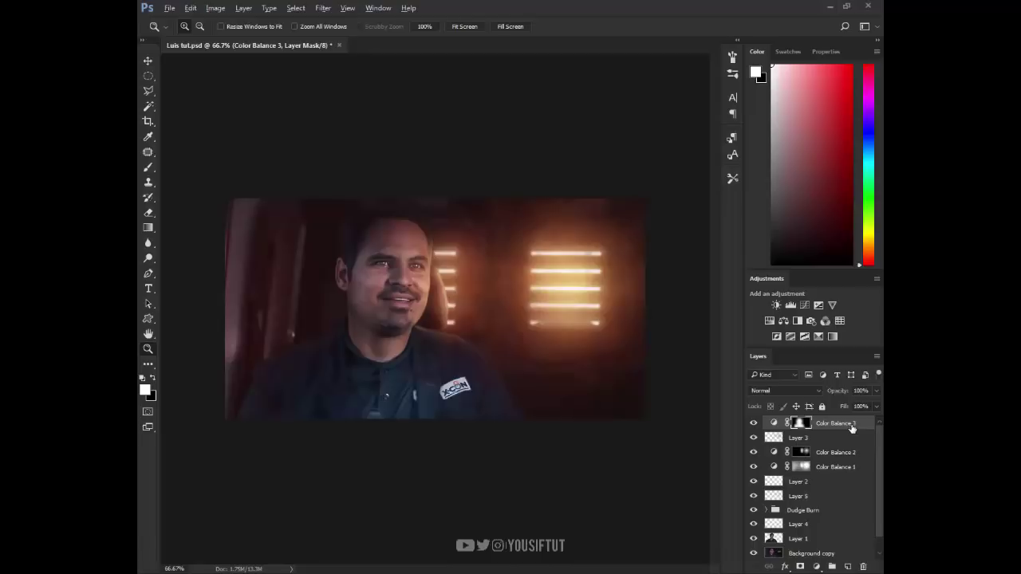
{"action": "key", "text": "ctrl+shift+alt+e"}
{"action": "key", "text": "ctrl+j"}
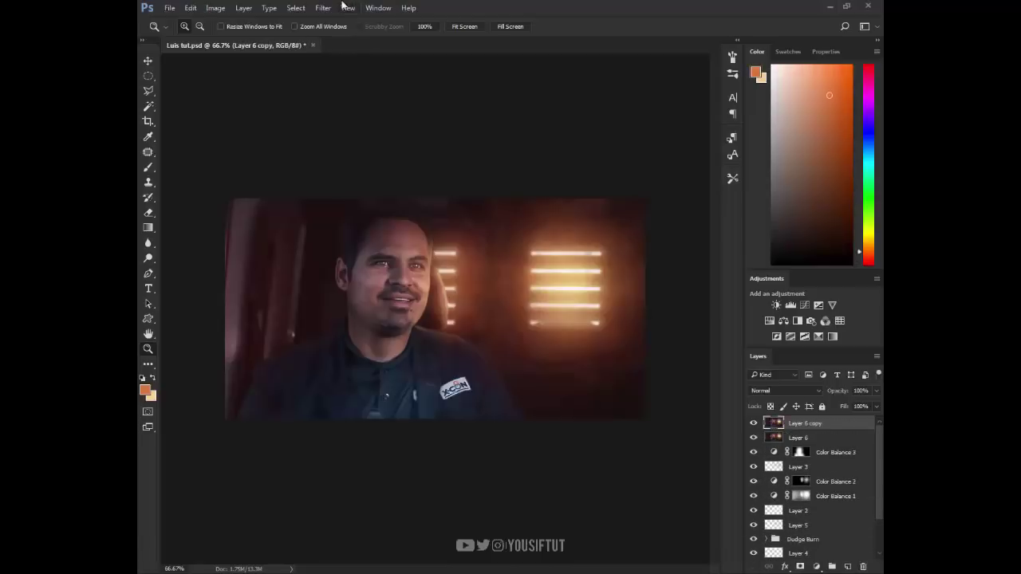
{"action": "left_click", "coordinate": [332, 7]}
In Camera Raw, set Clarity +33, Vibrance +24 and Highlights +33.
{"action": "left_click", "coordinate": [399, 37]}
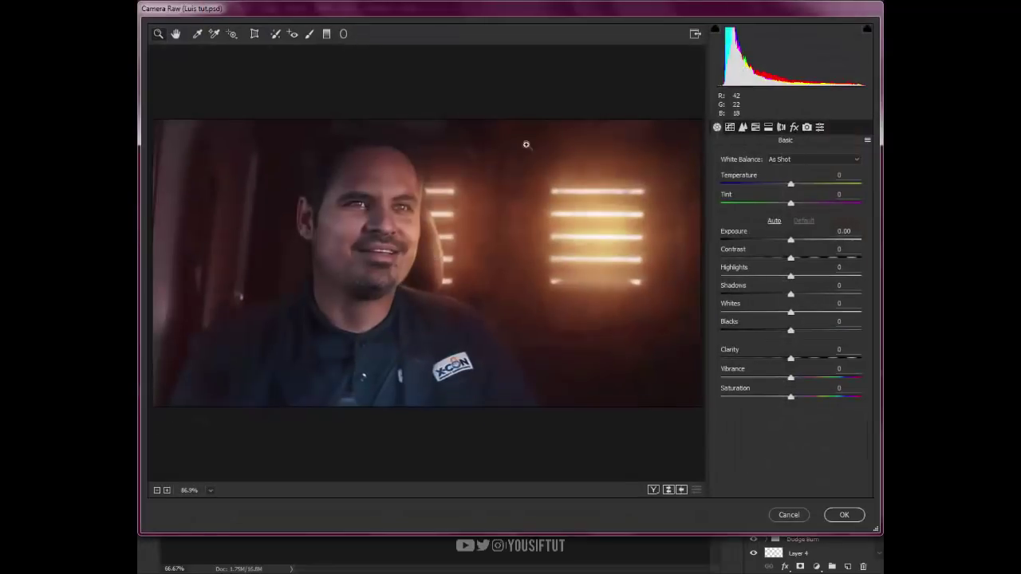
{"action": "left_click", "coordinate": [812, 358]}
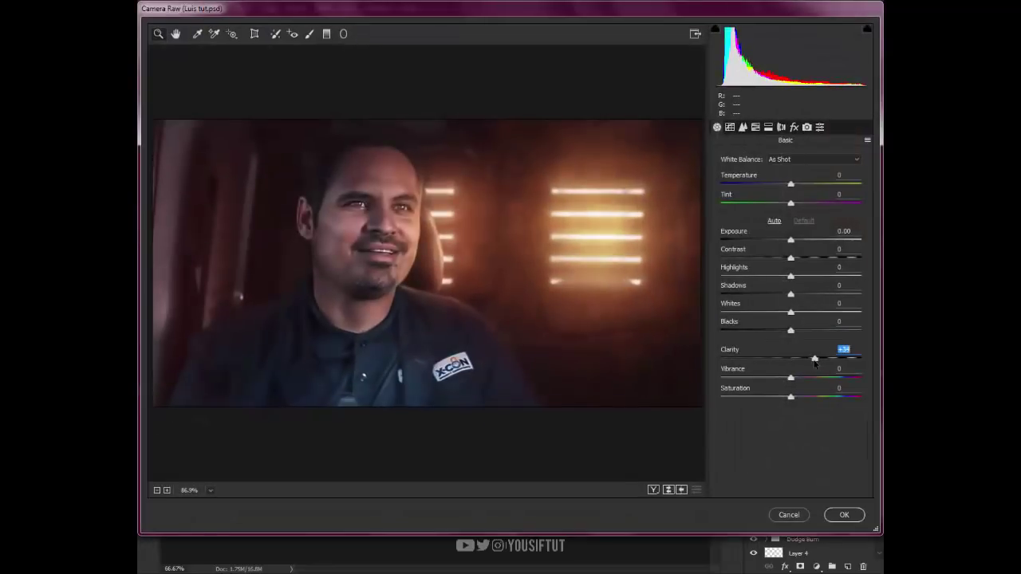
{"action": "left_click", "coordinate": [807, 377]}
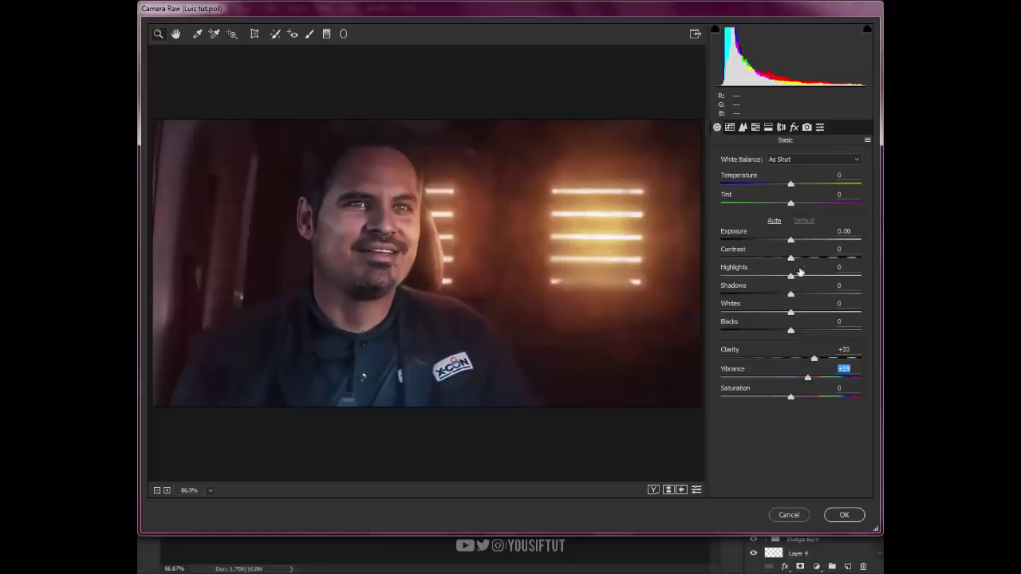
{"action": "left_click_drag", "start_coordinate": [801, 275], "coordinate": [812, 276]}
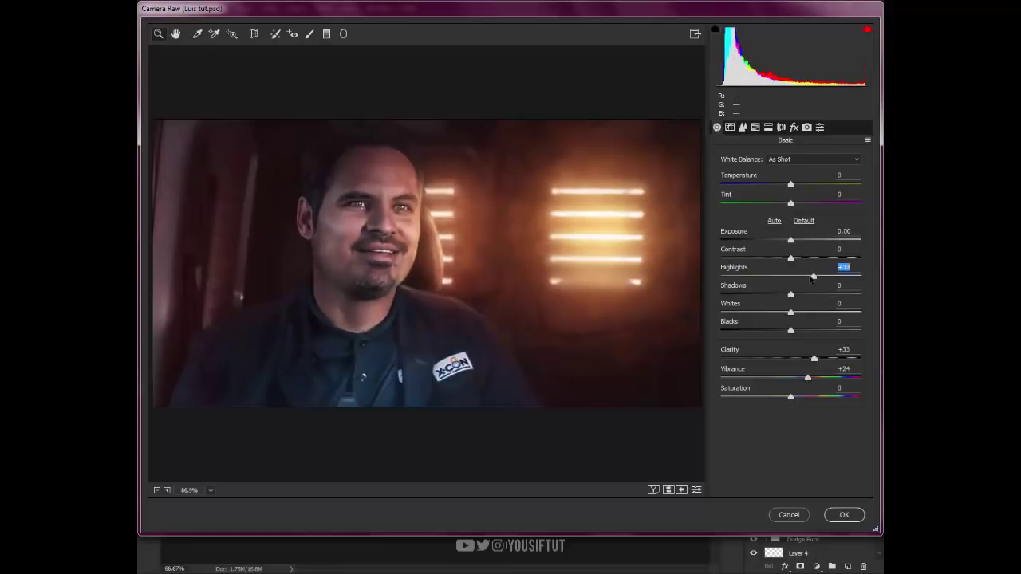
Shape a faded contrast tone curve with darker midtones and lifted blacks.
{"action": "left_click", "coordinate": [730, 127]}
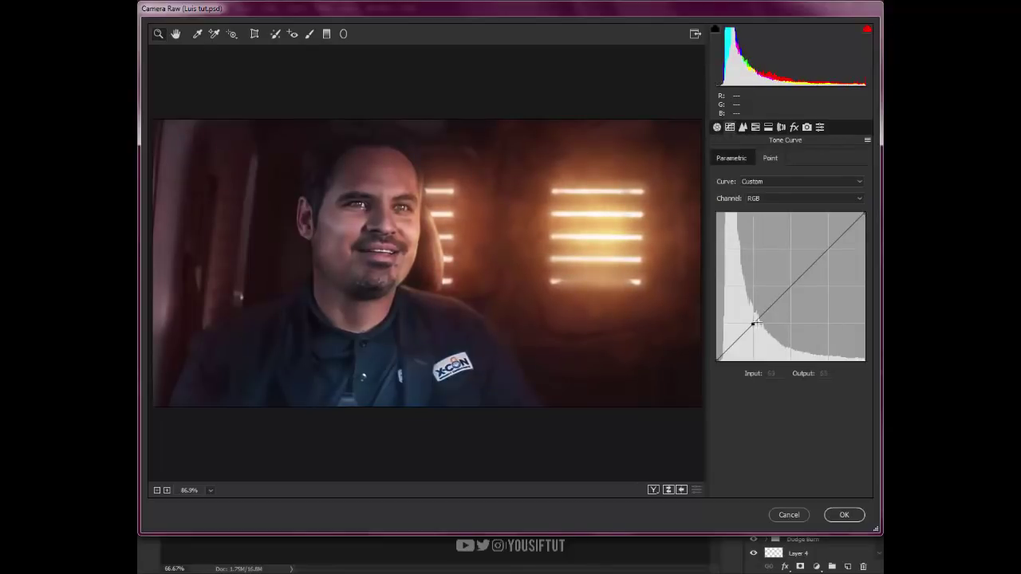
{"action": "left_click_drag", "start_coordinate": [756, 321], "coordinate": [763, 328]}
{"action": "left_click_drag", "start_coordinate": [717, 359], "coordinate": [706, 354]}
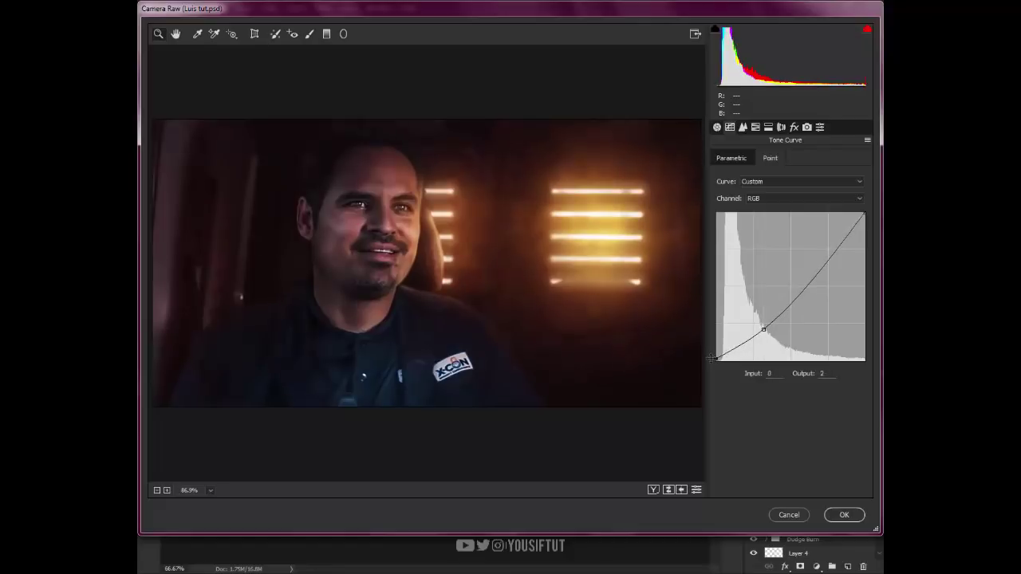
{"action": "left_click_drag", "start_coordinate": [814, 263], "coordinate": [832, 258]}
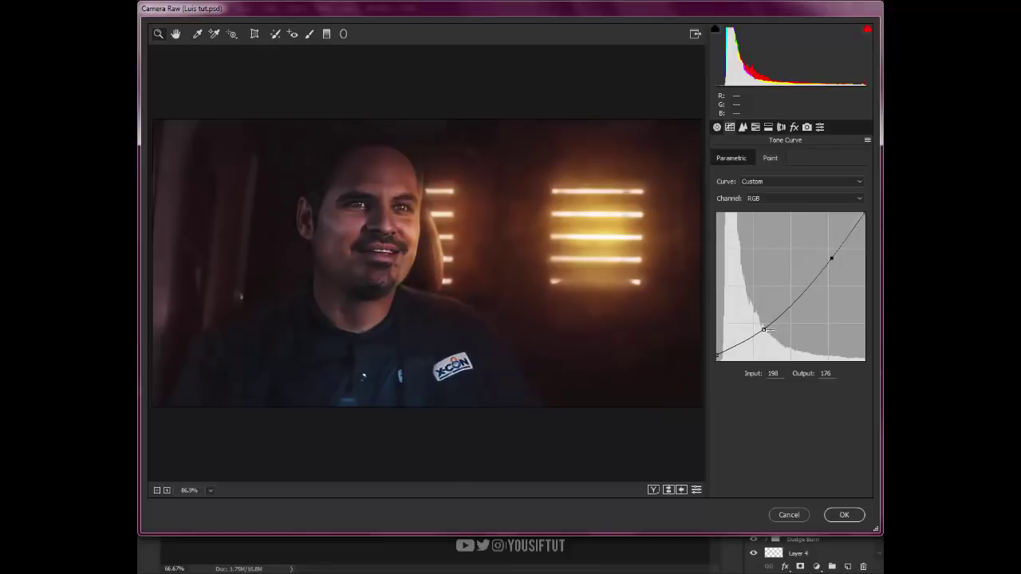
Shift Blues/Aquas toward teal, Blue Primary hue to -21, adjust Red Primary, and cool Temperature to -11.
{"action": "left_click", "coordinate": [755, 126]}
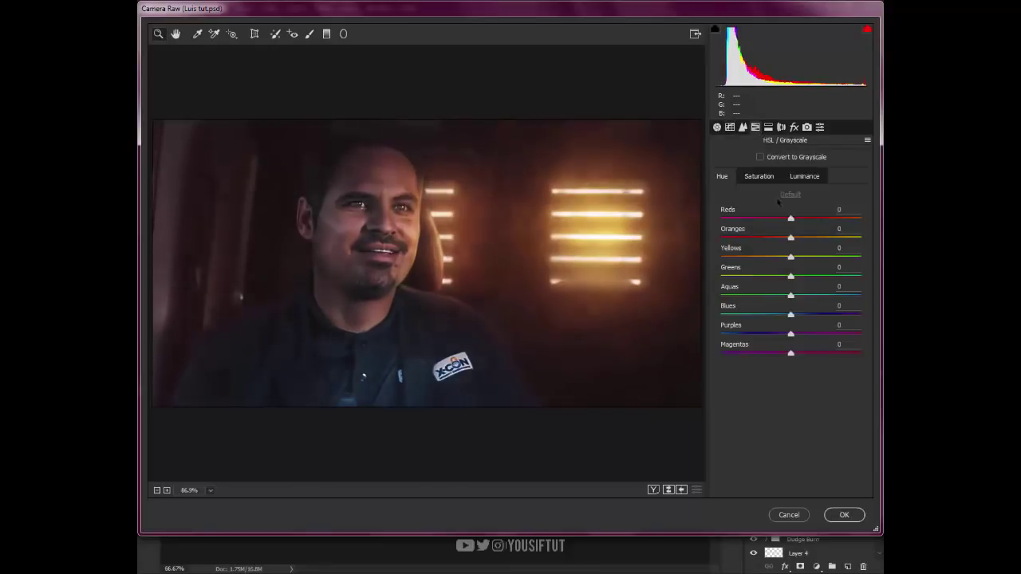
{"action": "mouse_move", "coordinate": [791, 314]}
{"action": "left_mouse_down"}
{"action": "mouse_move", "coordinate": [764, 315]}
{"action": "mouse_move", "coordinate": [740, 296]}
{"action": "left_mouse_up"}
{"action": "left_click", "coordinate": [807, 127]}
{"action": "mouse_move", "coordinate": [790, 347]}
{"action": "left_mouse_down"}
{"action": "mouse_move", "coordinate": [743, 344]}
{"action": "mouse_move", "coordinate": [777, 347]}
{"action": "left_mouse_up"}
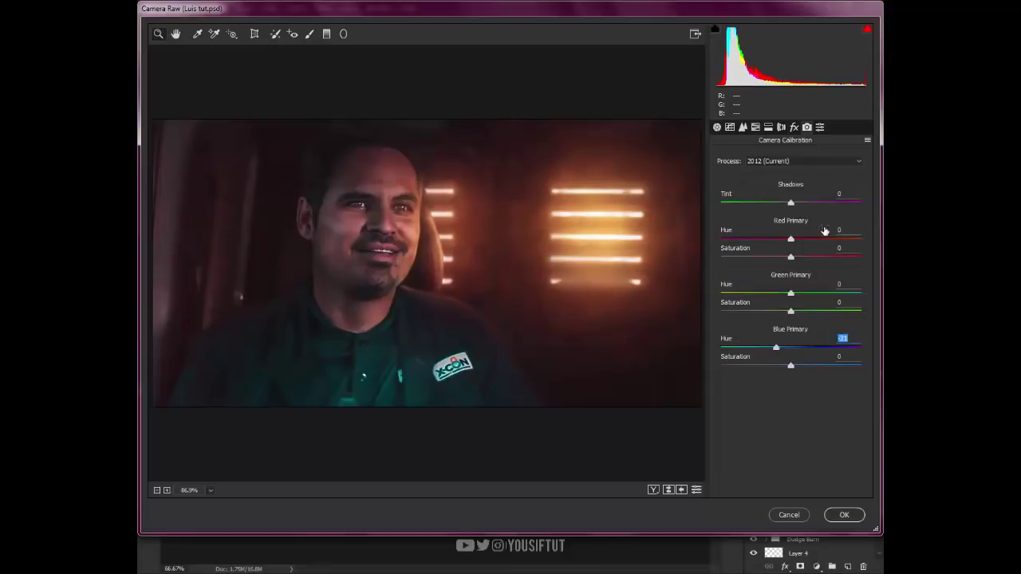
{"action": "left_click", "coordinate": [838, 230]}
{"action": "key", "text": "Up"}
{"action": "key", "text": "Up"}
{"action": "key", "text": "Down"}
{"action": "key", "text": "Down"}
{"action": "key", "text": "Down"}
{"action": "left_click", "coordinate": [718, 127]}
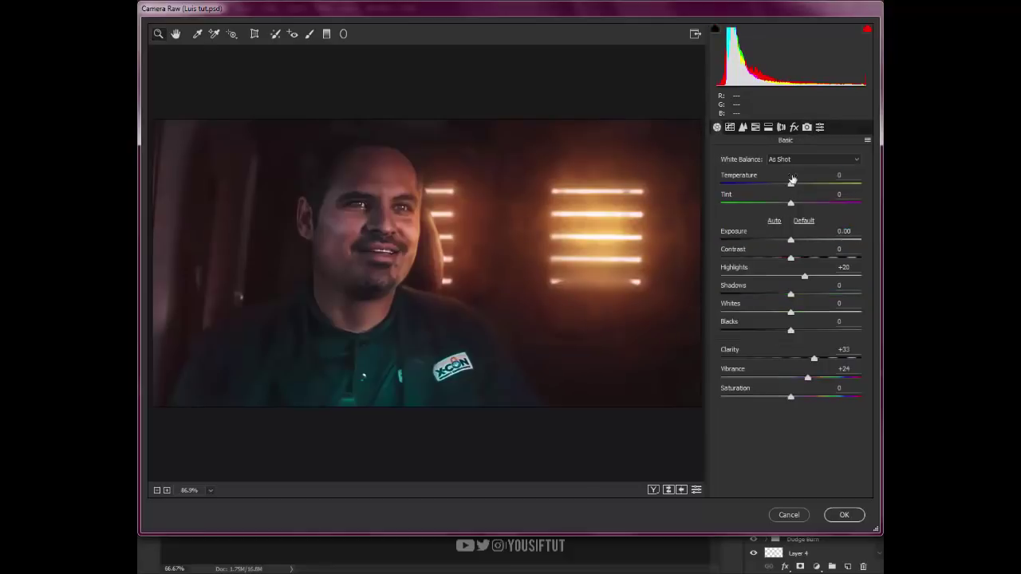
{"action": "left_click_drag", "start_coordinate": [790, 181], "coordinate": [790, 182]}
Apply the teal grade, compare it on and off, and start a second Camera Raw pass with Vibrance +35.
{"action": "left_click", "coordinate": [844, 514]}
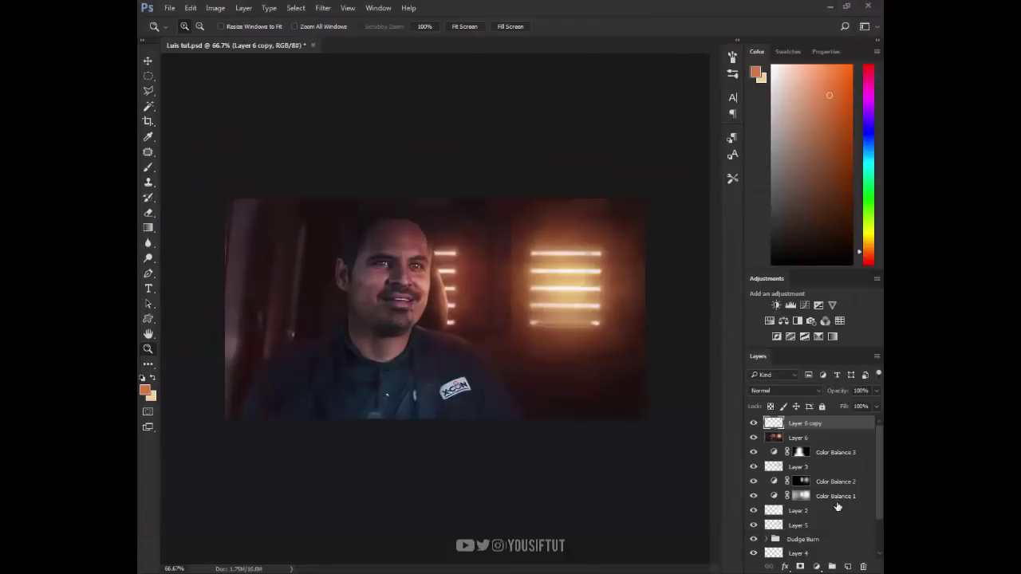
{"action": "left_click", "coordinate": [755, 424]}
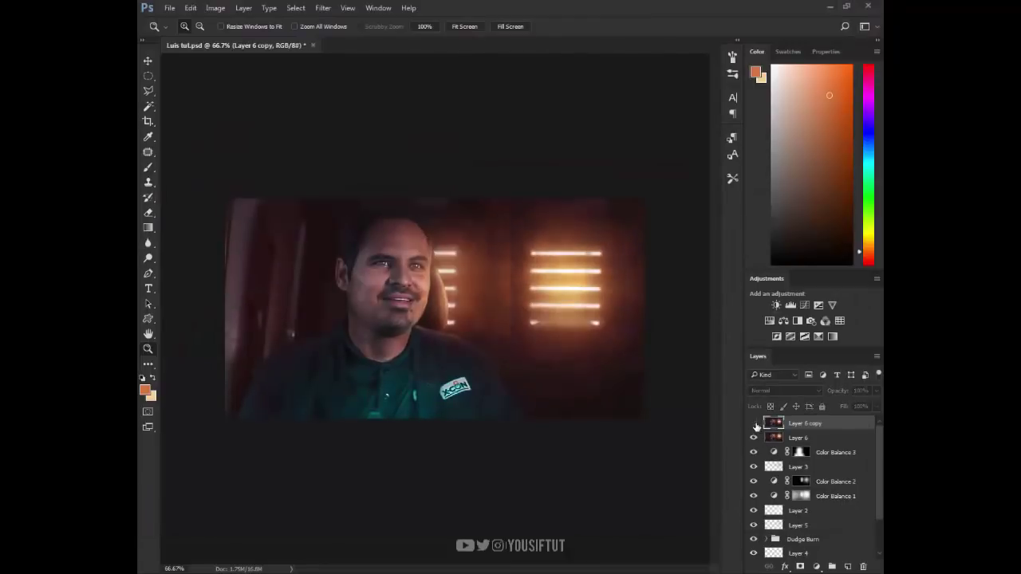
{"action": "left_click", "coordinate": [753, 424]}
{"action": "left_click", "coordinate": [753, 424]}
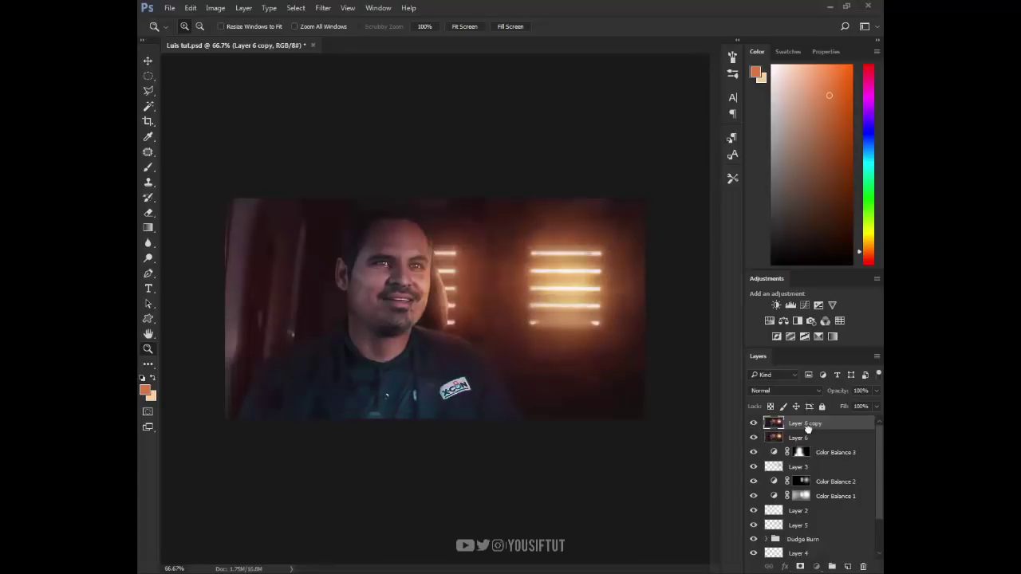
{"action": "left_click", "coordinate": [322, 7]}
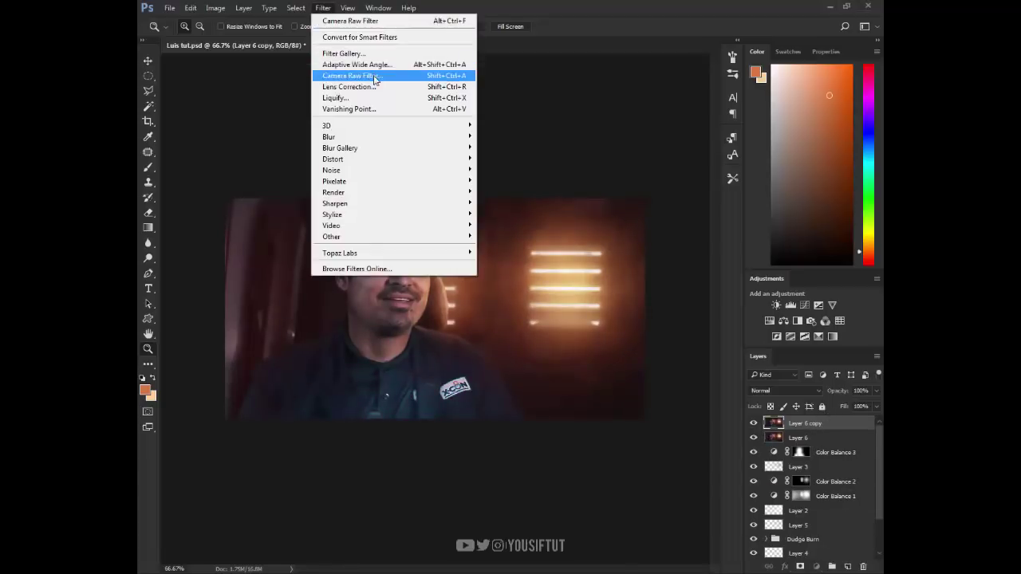
{"action": "left_click", "coordinate": [375, 80]}
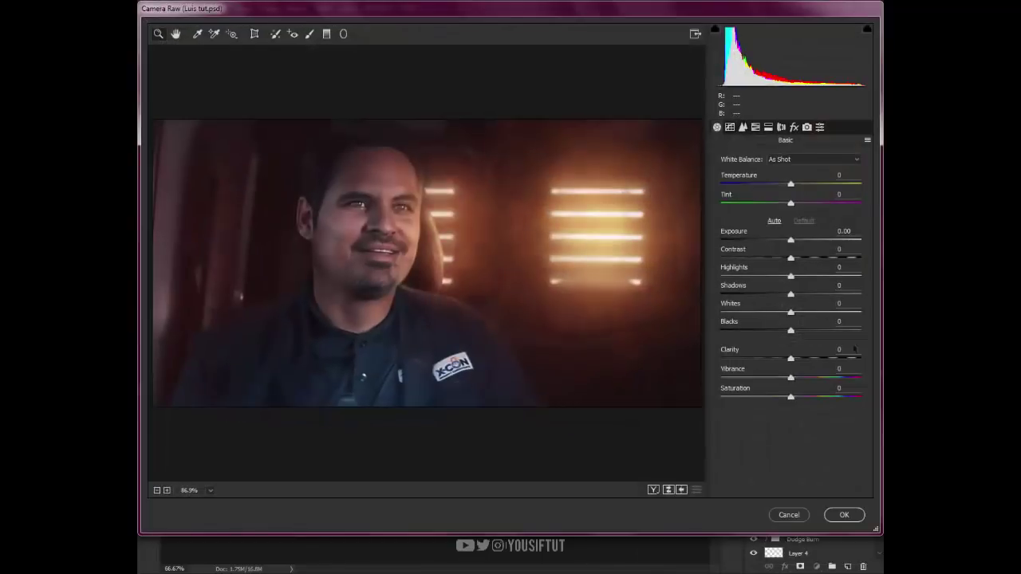
{"action": "mouse_move", "coordinate": [790, 378]}
{"action": "left_mouse_down"}
{"action": "mouse_move", "coordinate": [814, 379]}
{"action": "mouse_move", "coordinate": [814, 359]}
{"action": "left_mouse_up"}
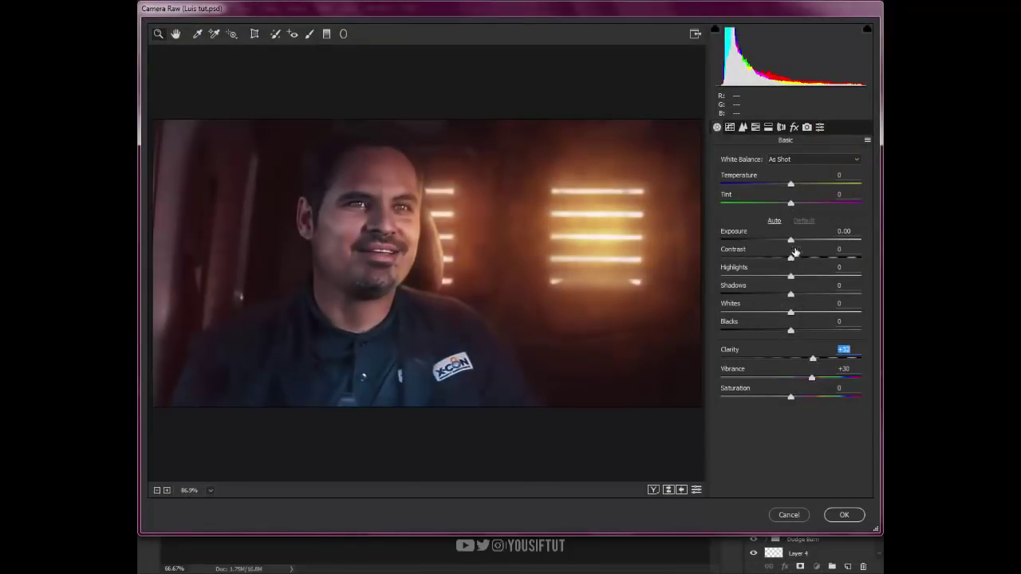
Add tone curve points that gently darken the shadows.
{"action": "left_click", "coordinate": [730, 127]}
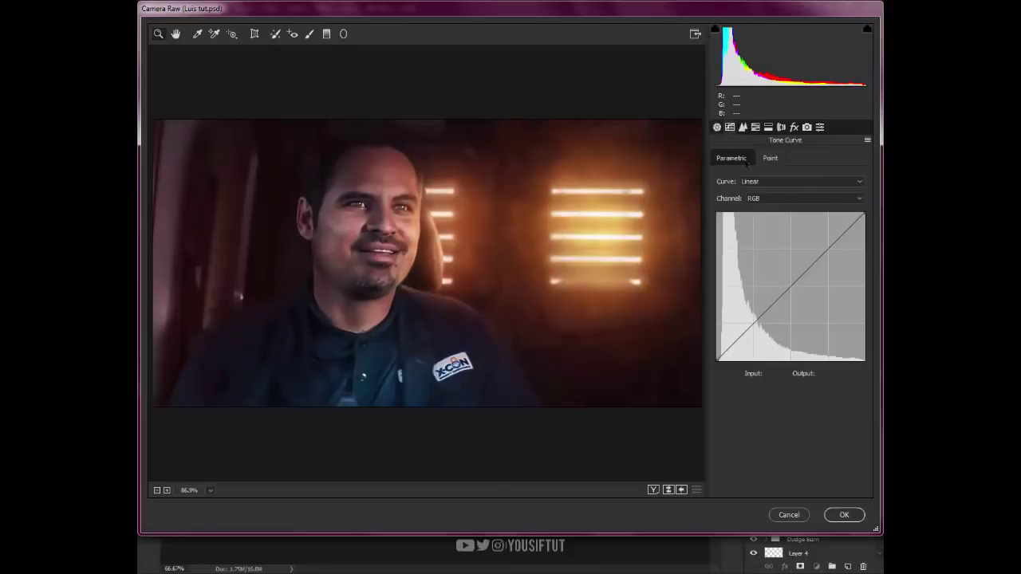
{"action": "left_click_drag", "start_coordinate": [768, 308], "coordinate": [763, 325]}
{"action": "left_click", "coordinate": [794, 285]}
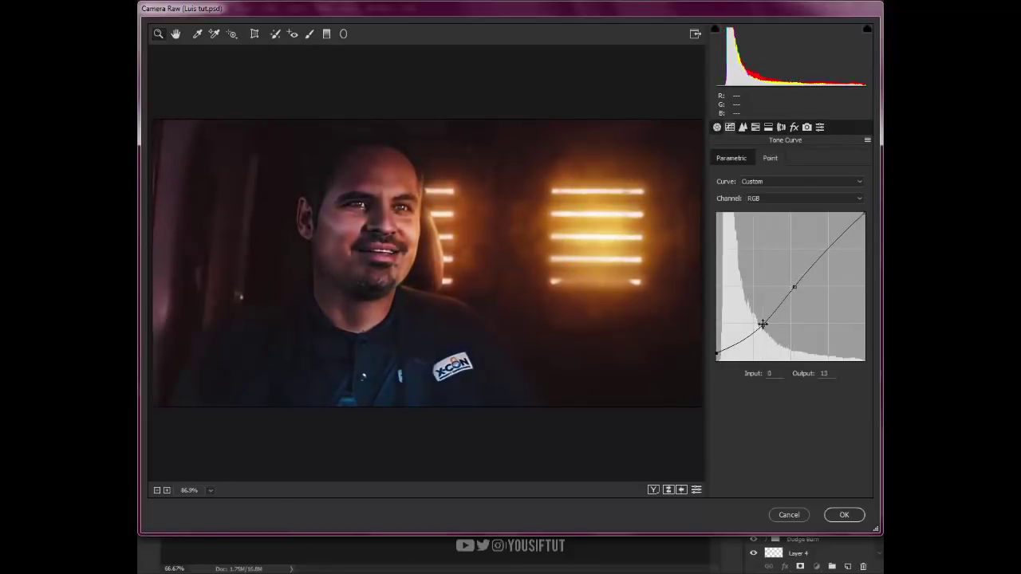
{"action": "left_click_drag", "start_coordinate": [763, 325], "coordinate": [755, 327]}
Shift the Oranges, Reds and Blues (-34) hues toward a teal-orange look.
{"action": "left_click", "coordinate": [794, 127]}
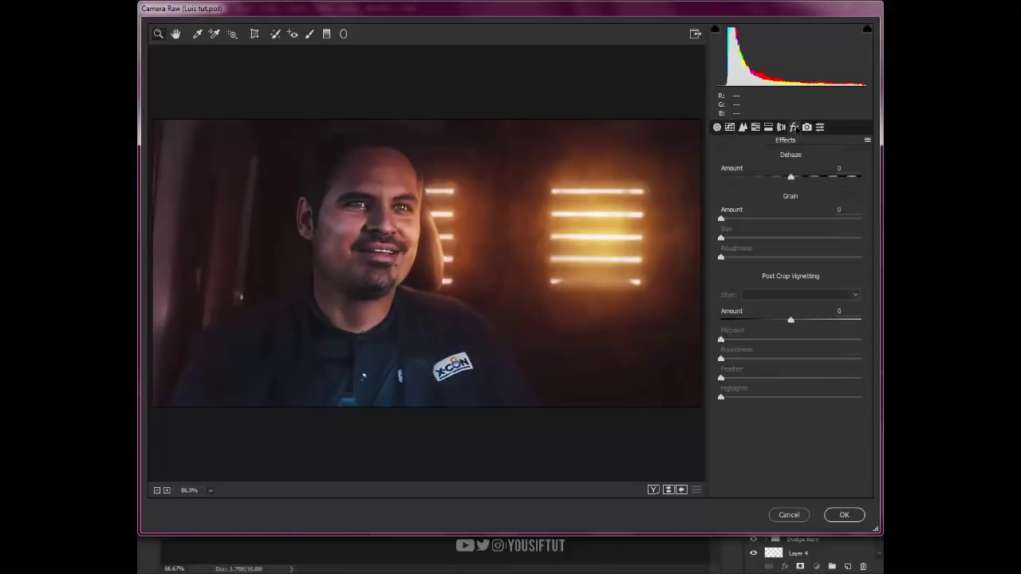
{"action": "left_click", "coordinate": [756, 127]}
{"action": "mouse_move", "coordinate": [791, 237]}
{"action": "left_mouse_down"}
{"action": "mouse_move", "coordinate": [826, 237]}
{"action": "mouse_move", "coordinate": [782, 232]}
{"action": "mouse_move", "coordinate": [774, 257]}
{"action": "mouse_move", "coordinate": [814, 256]}
{"action": "mouse_move", "coordinate": [797, 255]}
{"action": "left_mouse_up"}
{"action": "mouse_move", "coordinate": [790, 219]}
{"action": "left_mouse_down"}
{"action": "mouse_move", "coordinate": [775, 223]}
{"action": "mouse_move", "coordinate": [785, 223]}
{"action": "left_mouse_up"}
{"action": "left_click_drag", "start_coordinate": [791, 305], "coordinate": [770, 305]}
Set Blue Primary hue to -16, nudge Red Primary up, add light sharpening, and apply.
{"action": "left_click", "coordinate": [807, 126]}
{"action": "left_click_drag", "start_coordinate": [790, 348], "coordinate": [779, 348]}
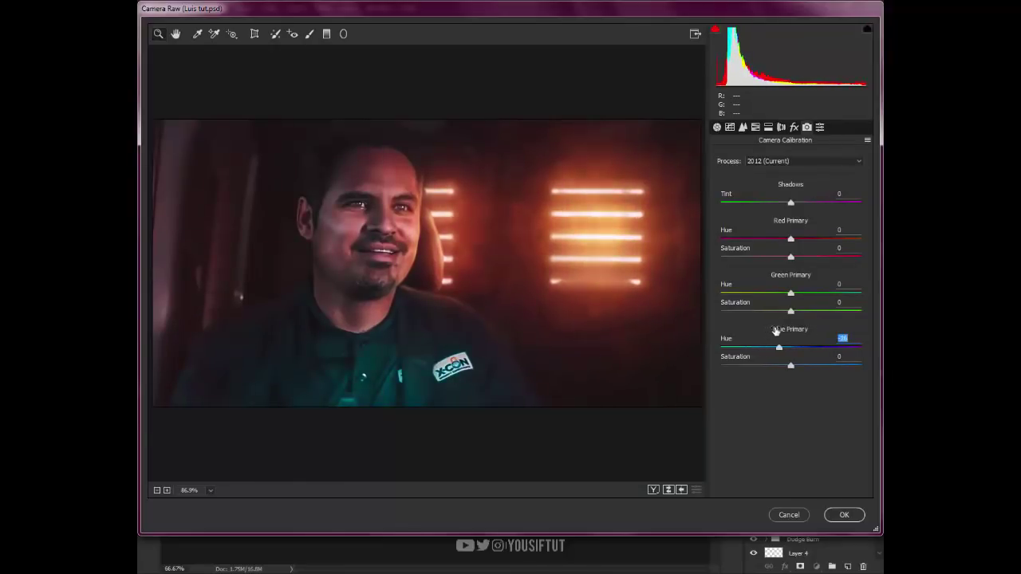
{"action": "left_click_drag", "start_coordinate": [807, 239], "coordinate": [796, 239]}
{"action": "left_click", "coordinate": [780, 349]}
{"action": "left_click", "coordinate": [742, 127]}
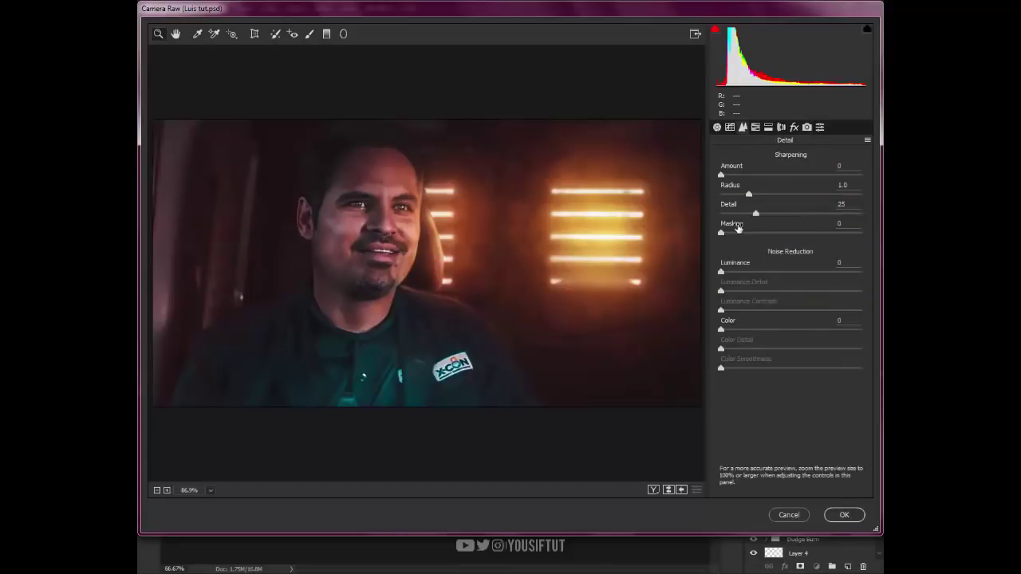
{"action": "left_click_drag", "start_coordinate": [721, 174], "coordinate": [729, 174]}
{"action": "left_click", "coordinate": [843, 514]}
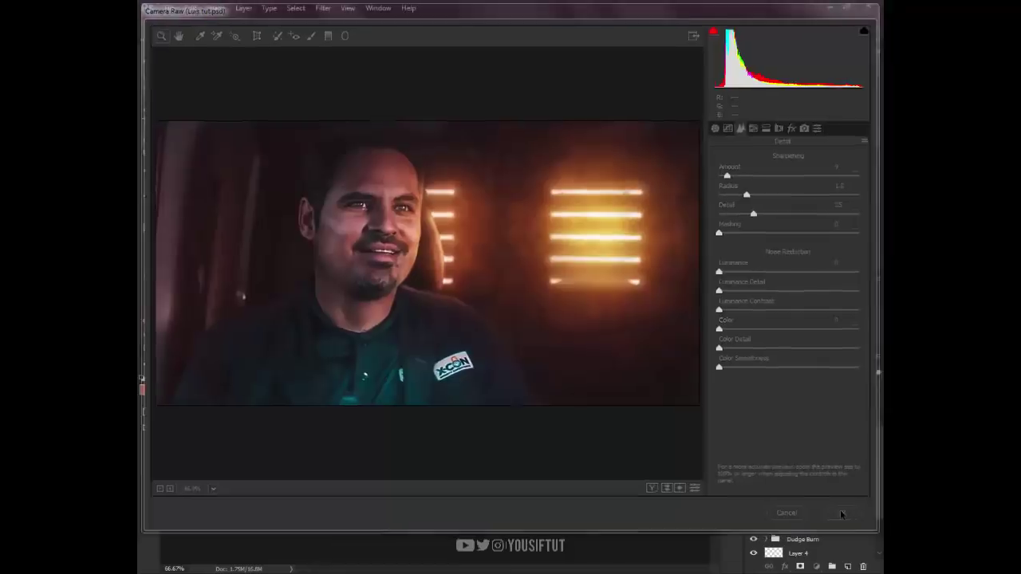
Add a Color Balance layer pushing midtones toward blue and invert its mask.
{"action": "left_click", "coordinate": [784, 321]}
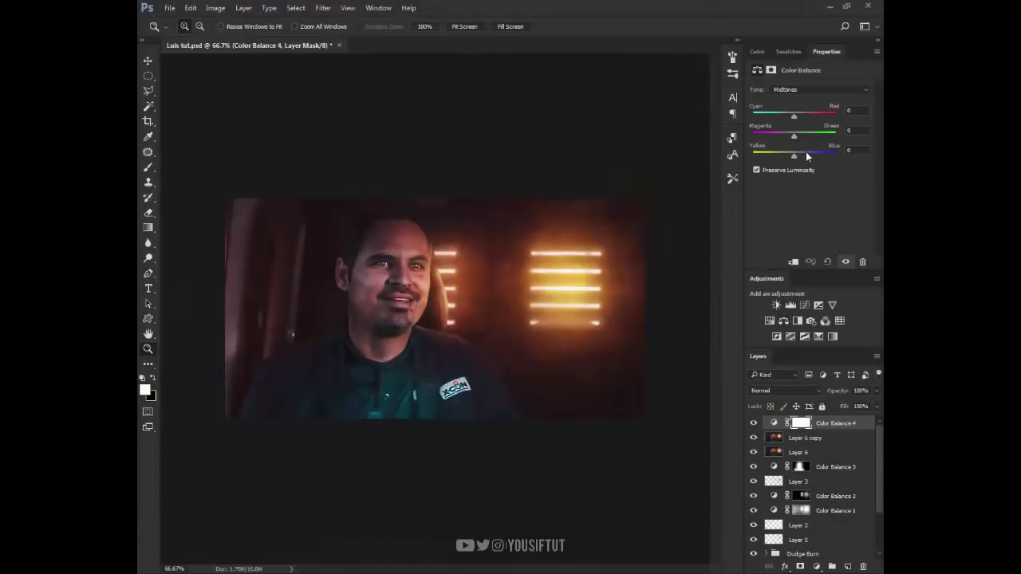
{"action": "mouse_move", "coordinate": [793, 155]}
{"action": "left_mouse_down"}
{"action": "mouse_move", "coordinate": [812, 155]}
{"action": "mouse_move", "coordinate": [778, 115]}
{"action": "mouse_move", "coordinate": [802, 135]}
{"action": "left_mouse_up"}
{"action": "left_click", "coordinate": [800, 423]}
{"action": "left_click", "coordinate": [244, 7]}
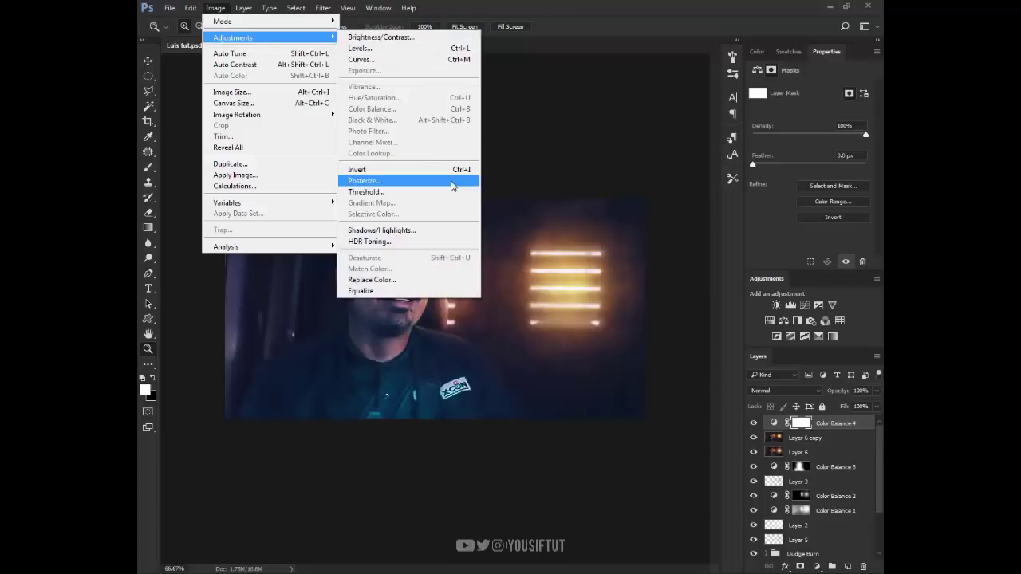
{"action": "left_click", "coordinate": [451, 170]}
Paint the Color Balance effect back over the face and chest with a large brush.
{"action": "key", "text": "b"}
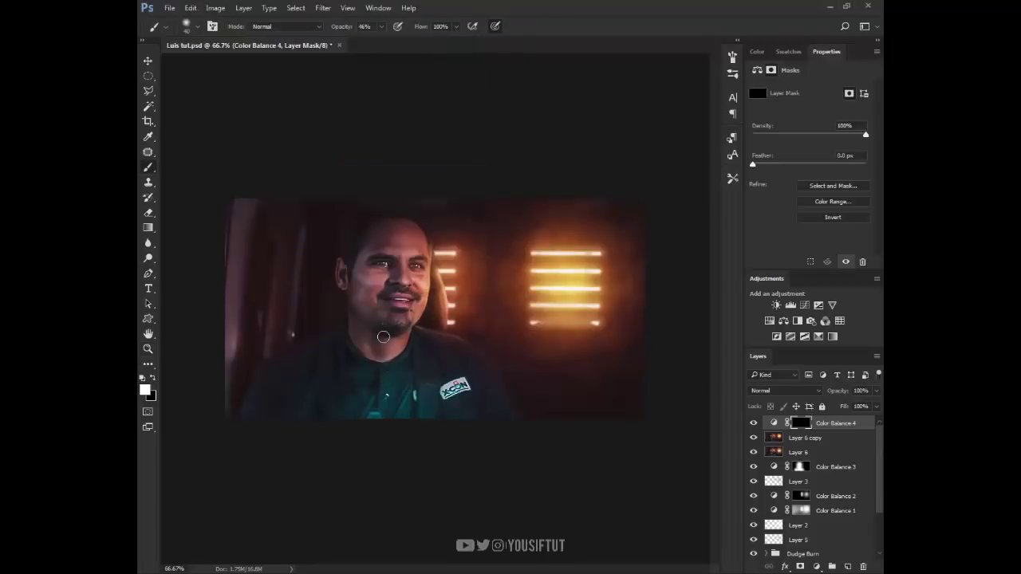
{"action": "key", "text": "bracketright"}
{"action": "key", "text": "bracketright"}
{"action": "key", "text": "bracketright"}
{"action": "left_click_drag", "start_coordinate": [371, 346], "coordinate": [365, 355]}
{"action": "left_click_drag", "start_coordinate": [314, 403], "coordinate": [465, 424]}
{"action": "key", "text": "bracketright"}
{"action": "key", "text": "bracketright"}
{"action": "key", "text": "bracketright"}
{"action": "mouse_move", "coordinate": [367, 294]}
{"action": "left_mouse_down"}
{"action": "mouse_move", "coordinate": [319, 371]}
{"action": "mouse_move", "coordinate": [524, 438]}
{"action": "left_mouse_up"}
Set the Color Balance 4 midtones to -46 / +23 / +54.
{"action": "left_click", "coordinate": [774, 423]}
{"action": "left_click_drag", "start_coordinate": [798, 136], "coordinate": [804, 135]}
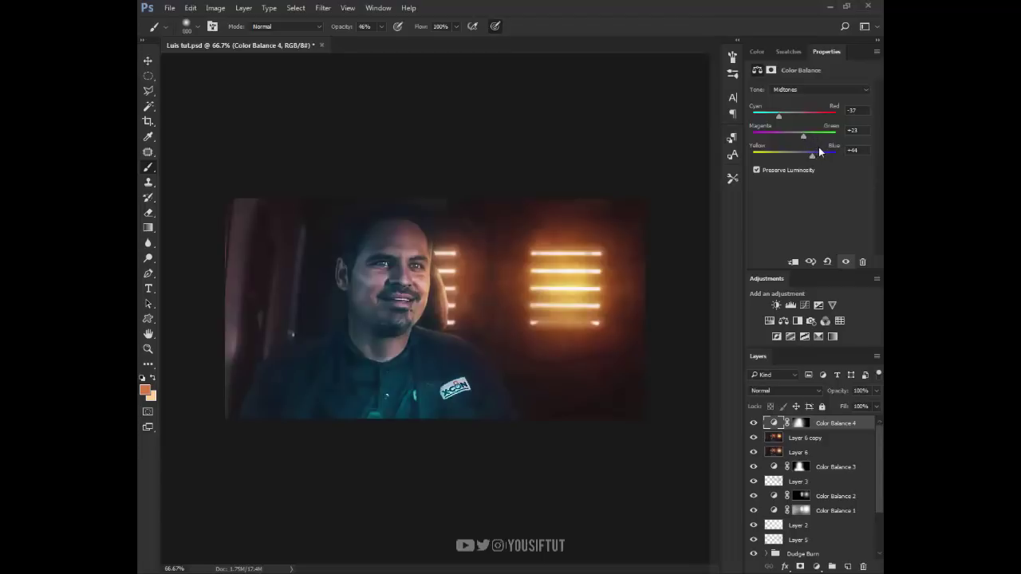
{"action": "left_click_drag", "start_coordinate": [818, 150], "coordinate": [816, 153]}
{"action": "left_click_drag", "start_coordinate": [779, 116], "coordinate": [781, 115]}
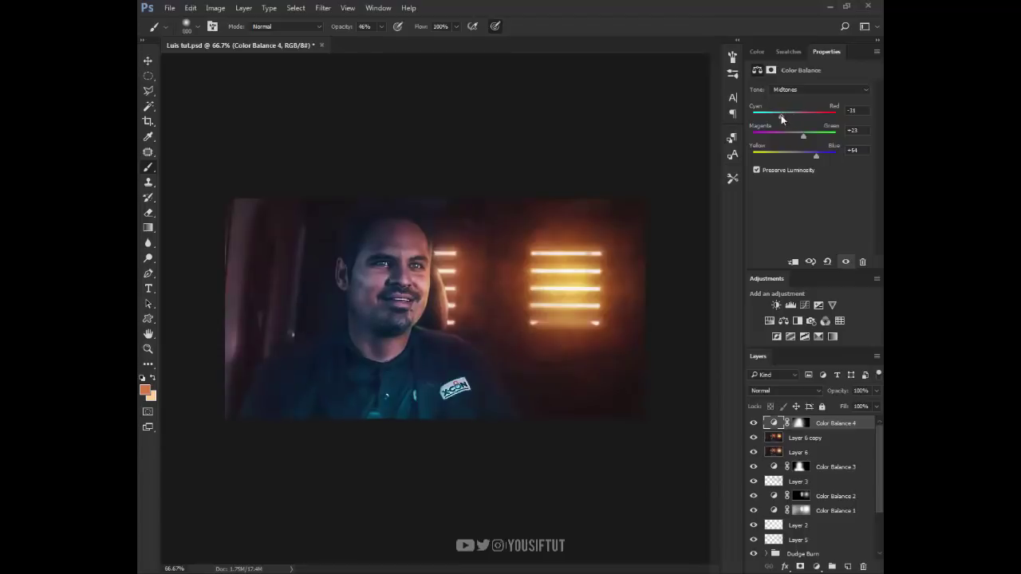
Refill the Color Balance 4 mask black, paint the face back in white, and stamp visible into Layer 7.
{"action": "left_click", "coordinate": [800, 422]}
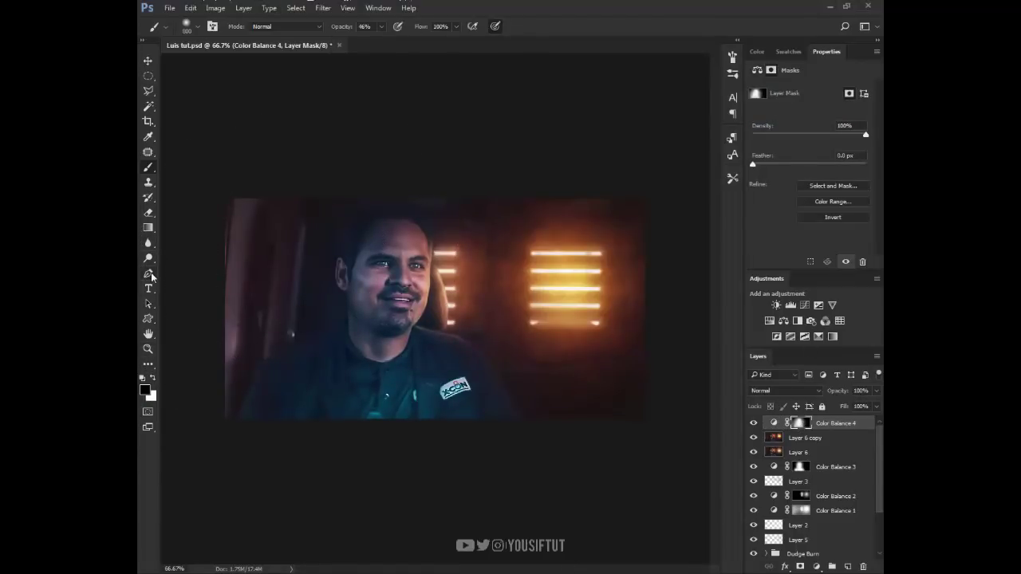
{"action": "key", "text": "ctrl+i"}
{"action": "key", "text": "x"}
{"action": "mouse_move", "coordinate": [375, 324]}
{"action": "left_mouse_down"}
{"action": "mouse_move", "coordinate": [377, 302]}
{"action": "mouse_move", "coordinate": [255, 250]}
{"action": "left_mouse_up"}
{"action": "key", "text": "x"}
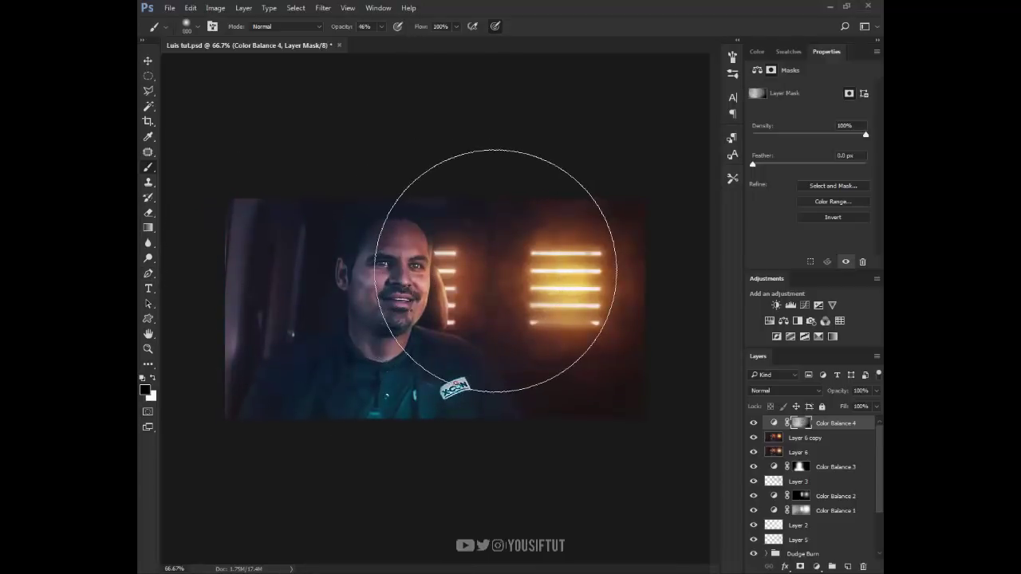
{"action": "key", "text": "v"}
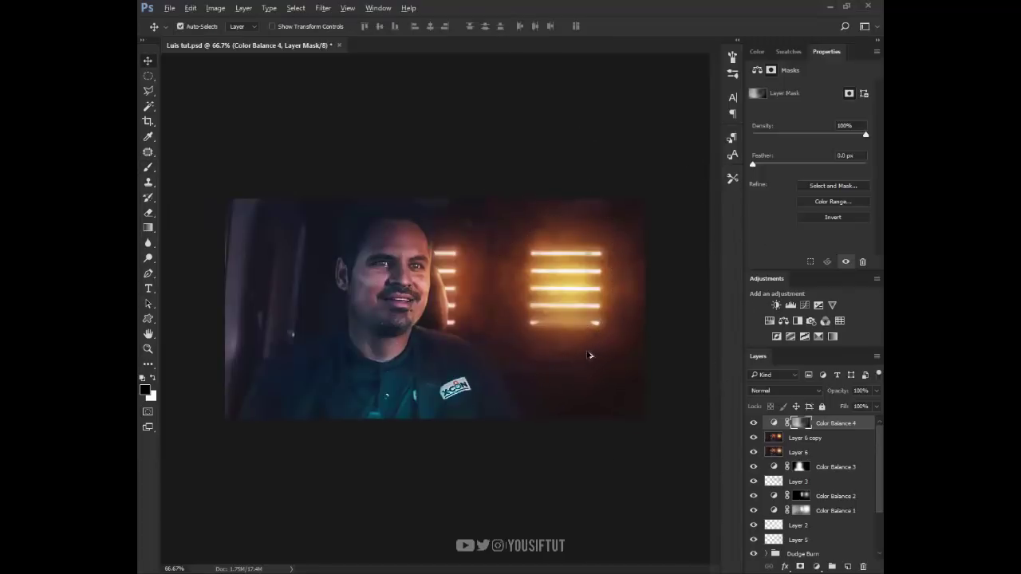
{"action": "key", "text": "ctrl+alt+shift+e"}
Run Camera Raw on Layer 7 with Blue Primary hue -26, Red Primary +7 and Green Primary -19.
{"action": "left_click", "coordinate": [322, 8]}
{"action": "left_click", "coordinate": [438, 78]}
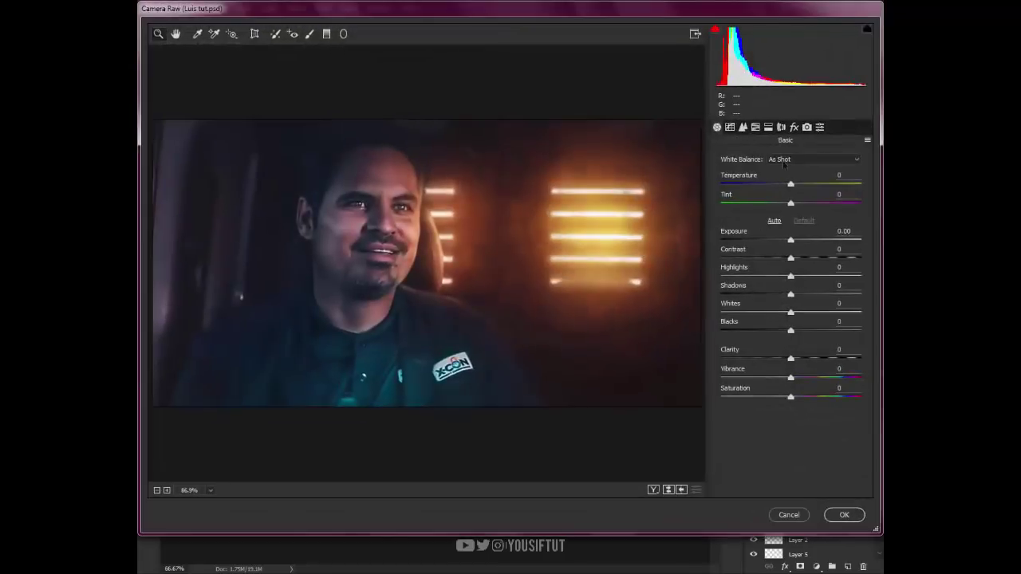
{"action": "left_click", "coordinate": [806, 127]}
{"action": "mouse_move", "coordinate": [791, 343]}
{"action": "left_mouse_down"}
{"action": "mouse_move", "coordinate": [770, 343]}
{"action": "mouse_move", "coordinate": [784, 341]}
{"action": "left_mouse_up"}
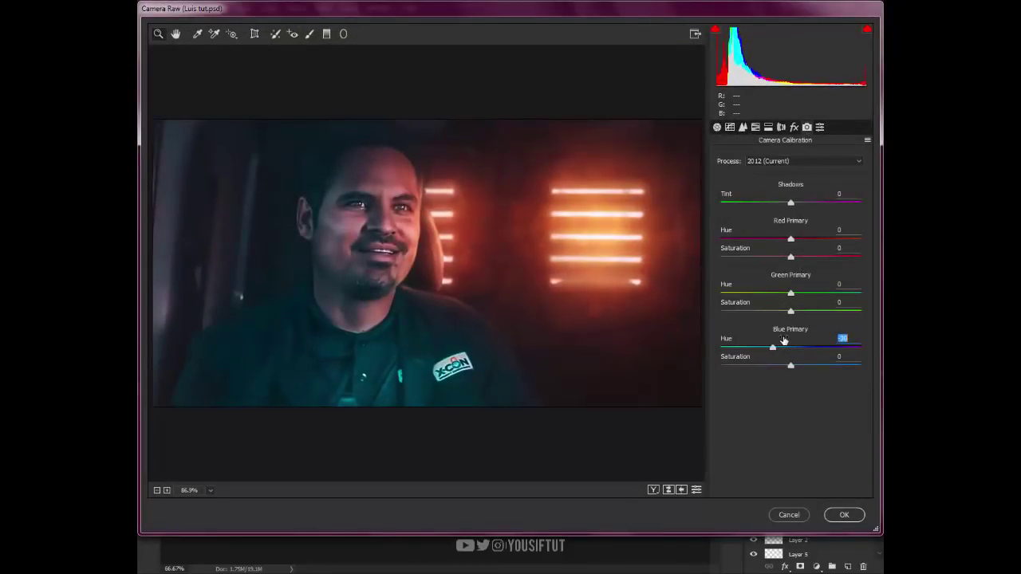
{"action": "left_click", "coordinate": [804, 239]}
{"action": "left_click_drag", "start_coordinate": [798, 239], "coordinate": [796, 240]}
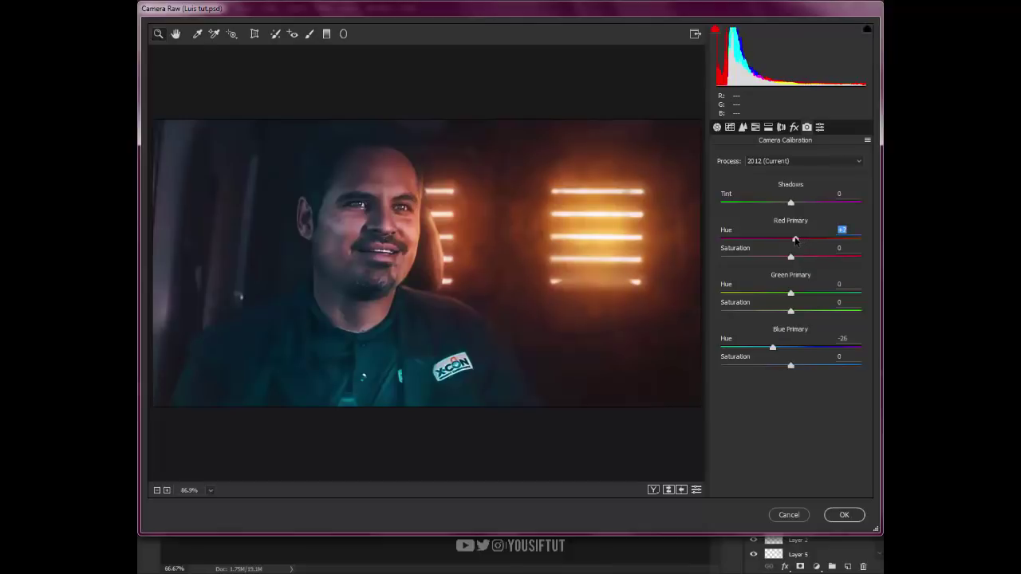
{"action": "left_click_drag", "start_coordinate": [790, 292], "coordinate": [779, 293]}
{"action": "left_click", "coordinate": [845, 516]}
{"action": "key", "text": "z"}
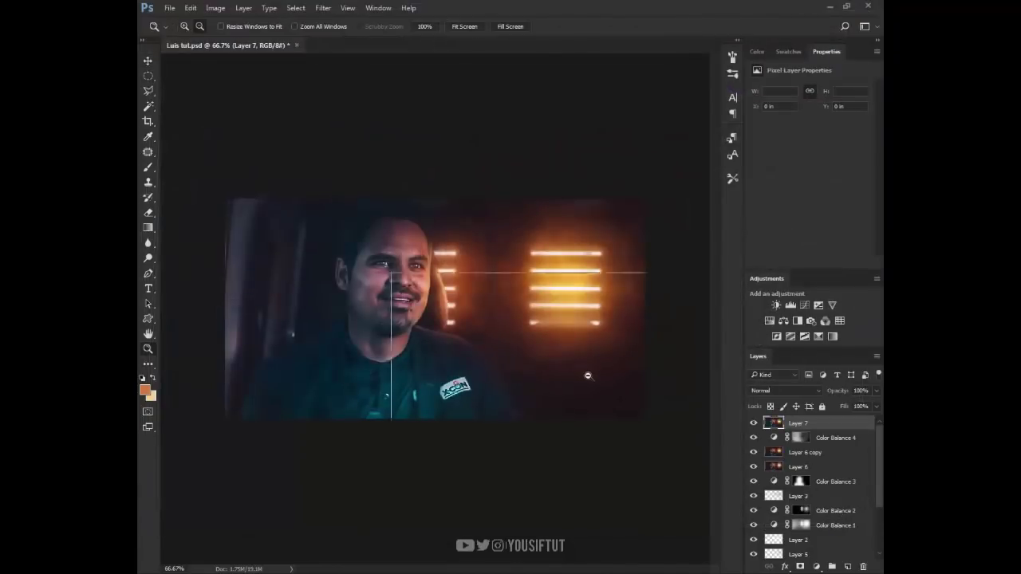
{"action": "left_click", "coordinate": [588, 372], "text": "alt"}
{"action": "left_click", "coordinate": [475, 331]}
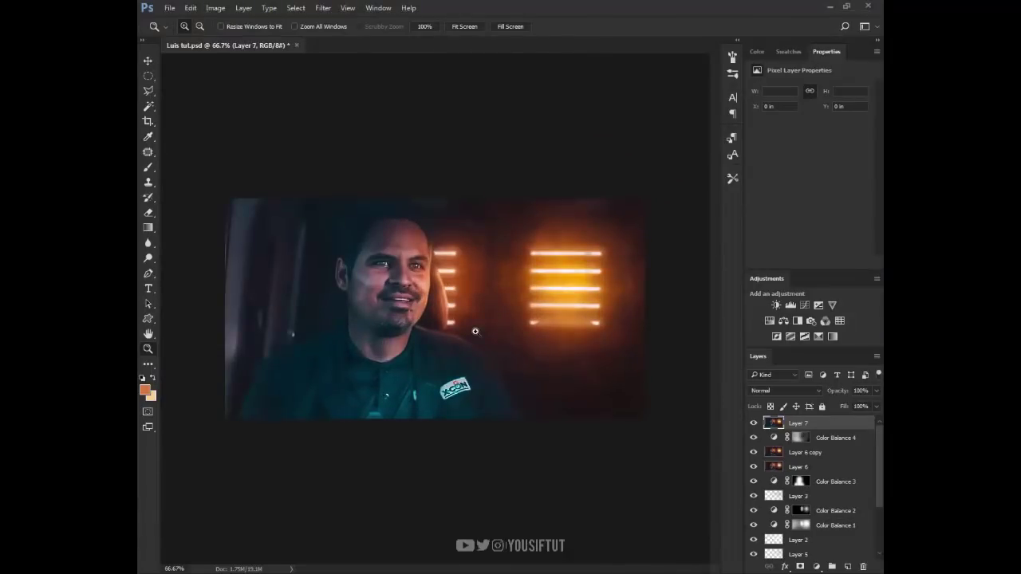
{"action": "left_click", "coordinate": [323, 7]}
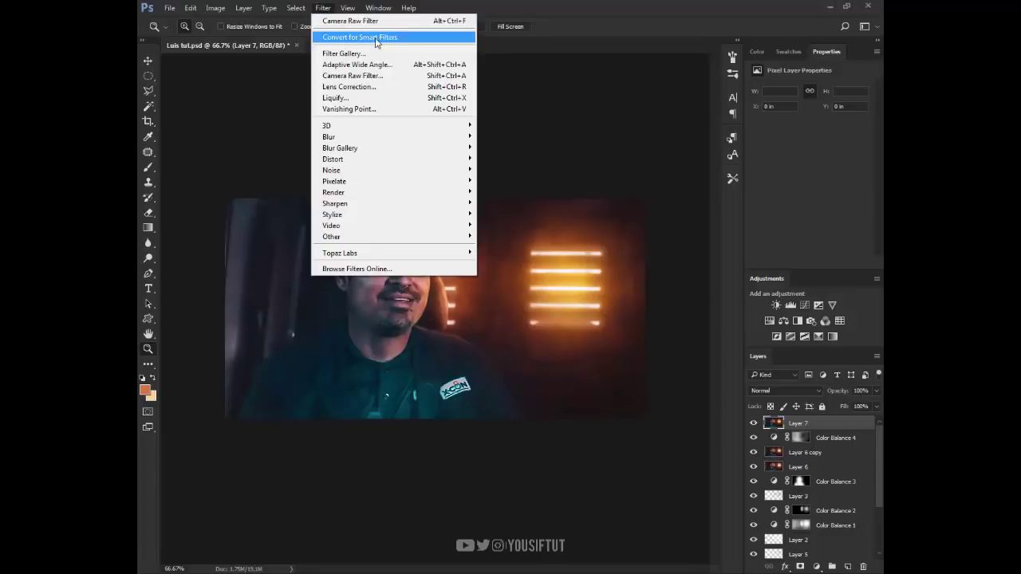
{"action": "left_click", "coordinate": [351, 18]}
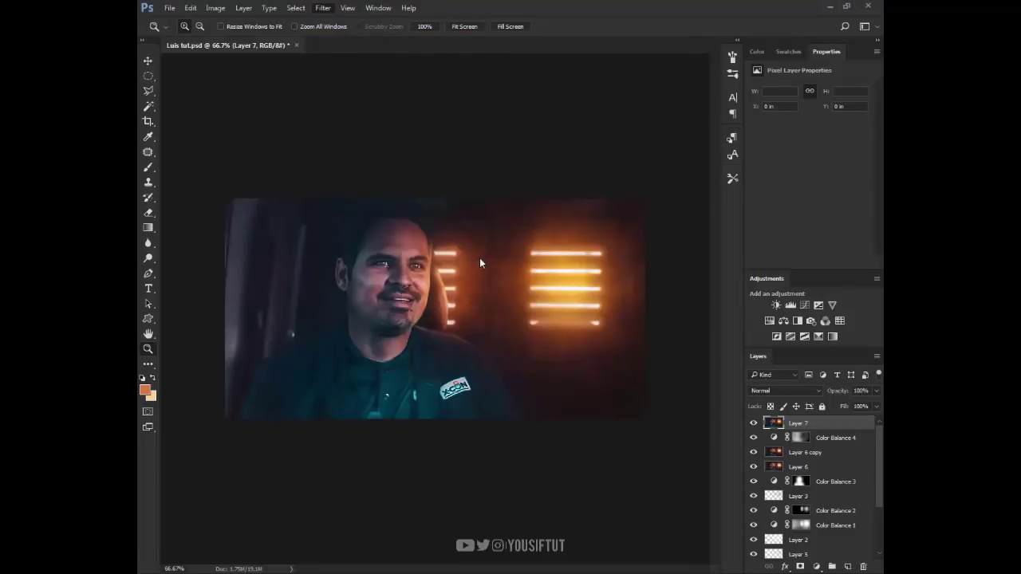
{"action": "left_click", "coordinate": [428, 301]}
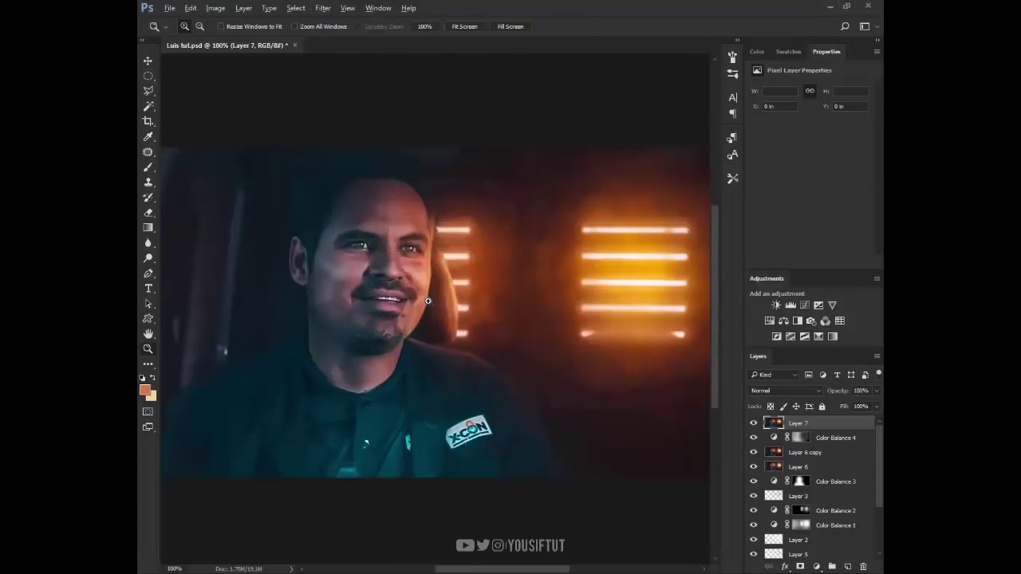
{"action": "scroll", "coordinate": [423, 303], "scroll_direction": "right", "scroll_amount": 1}
{"action": "scroll", "coordinate": [403, 307], "scroll_direction": "right", "scroll_amount": 3}
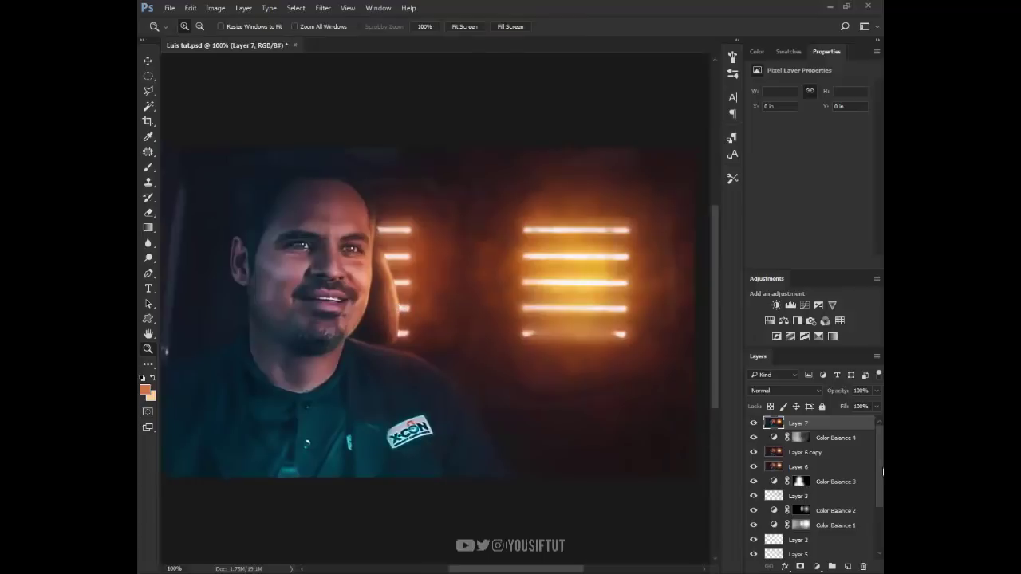
{"action": "scroll", "coordinate": [877, 472], "scroll_direction": "down", "scroll_amount": 3}
{"action": "left_click", "coordinate": [753, 552], "text": "alt"}
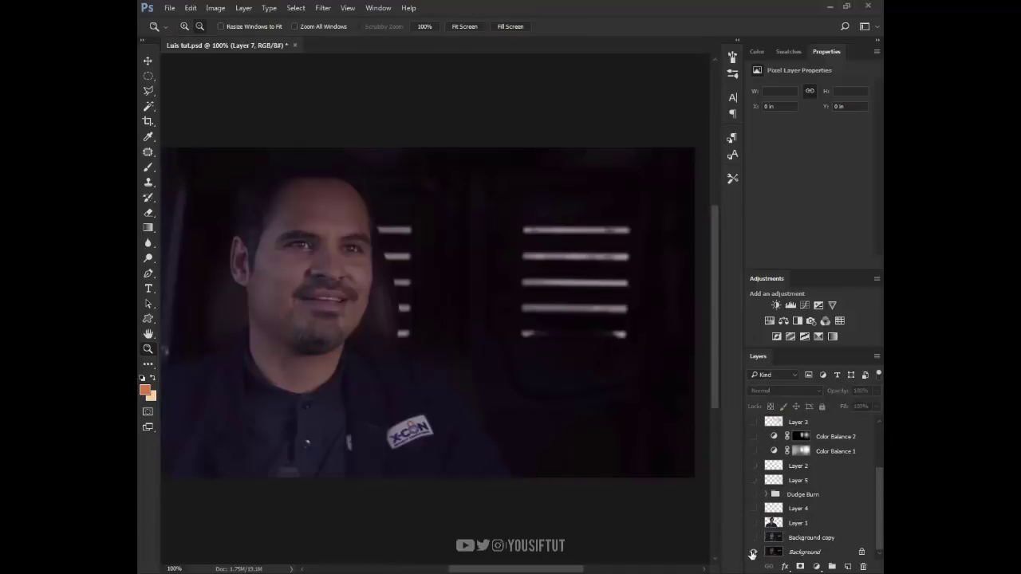
{"action": "left_click", "coordinate": [752, 552], "text": "alt"}
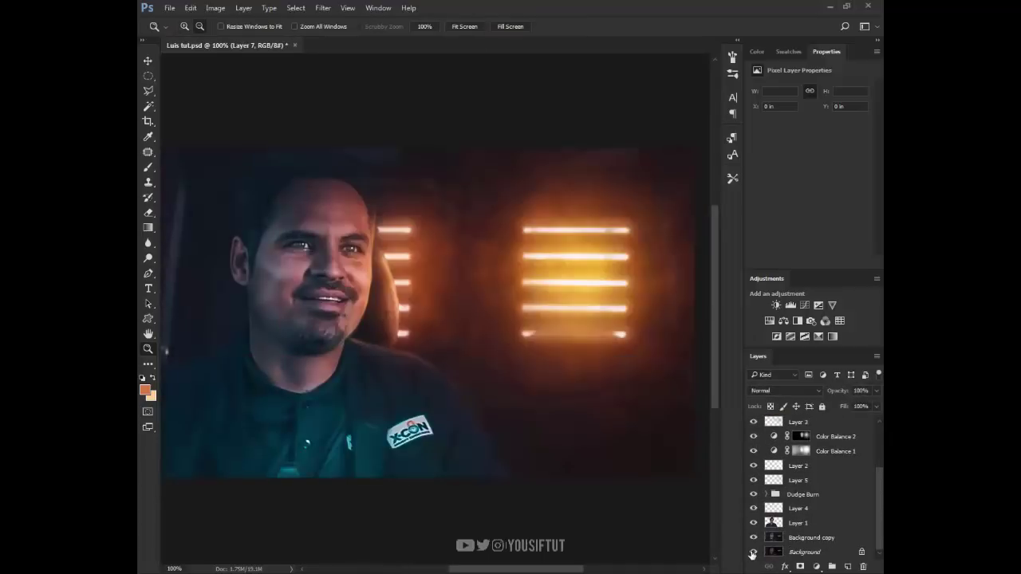
{"action": "left_click", "coordinate": [752, 552], "text": "alt"}
{"action": "left_click", "coordinate": [752, 552], "text": "alt"}
{"action": "left_click", "coordinate": [753, 552], "text": "alt"}
{"action": "left_click", "coordinate": [753, 552], "text": "alt"}
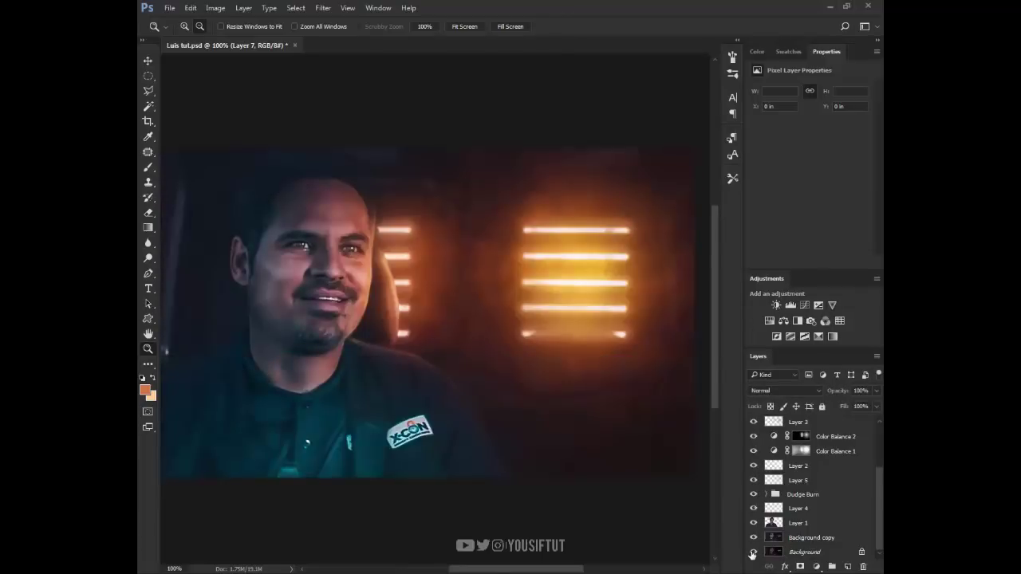